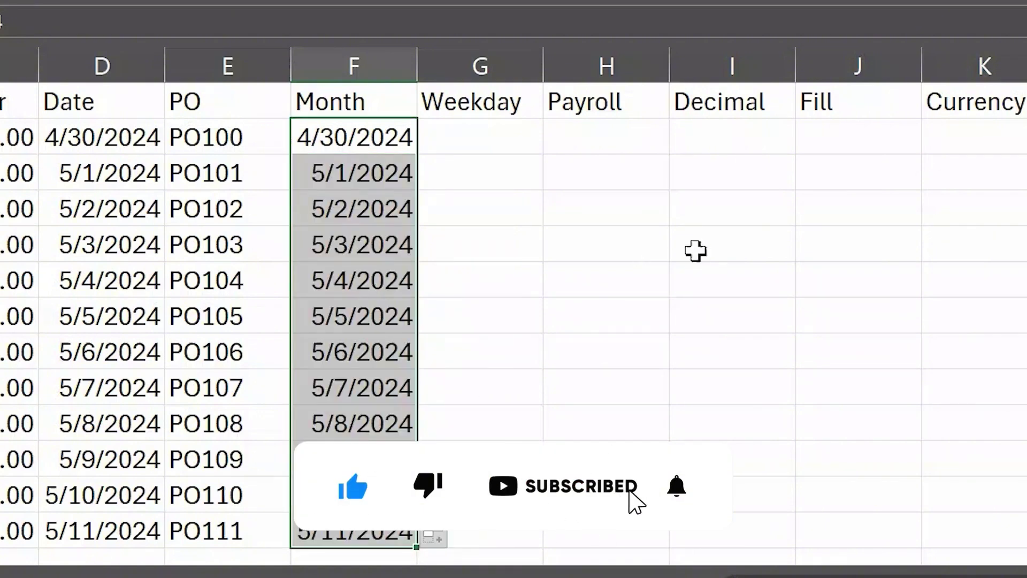
Step: Open the Auto Fill Options menu for the daily dates 4/30/2024 through 5/11/2024
scroll(696, 250, down, 1)
scroll(337, 143, up, 1)
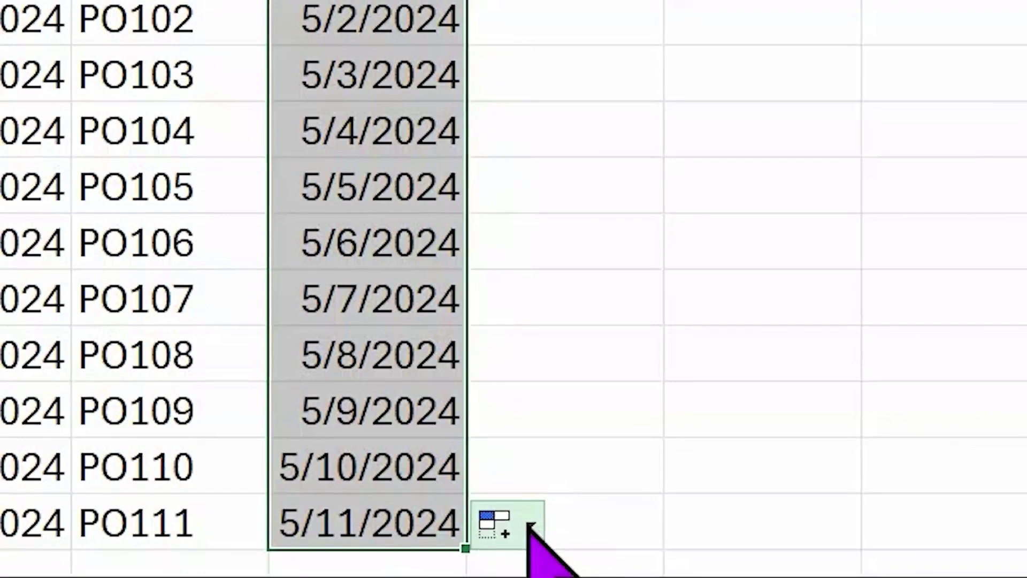
click(531, 527)
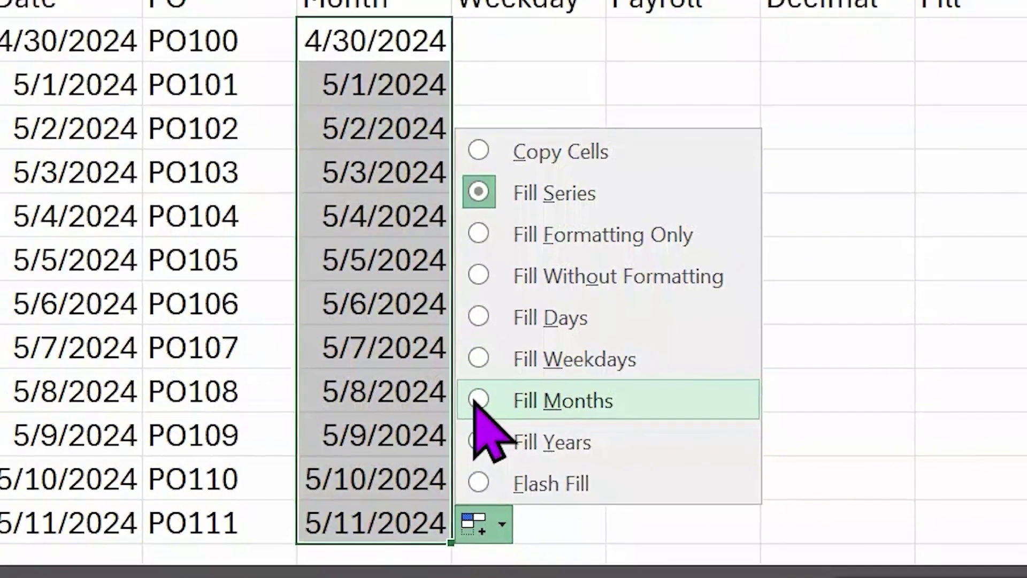
Step: Switch the Month series to Fill Months (4/30/2024–3/31/2025) and auto-fit column F
click(459, 388)
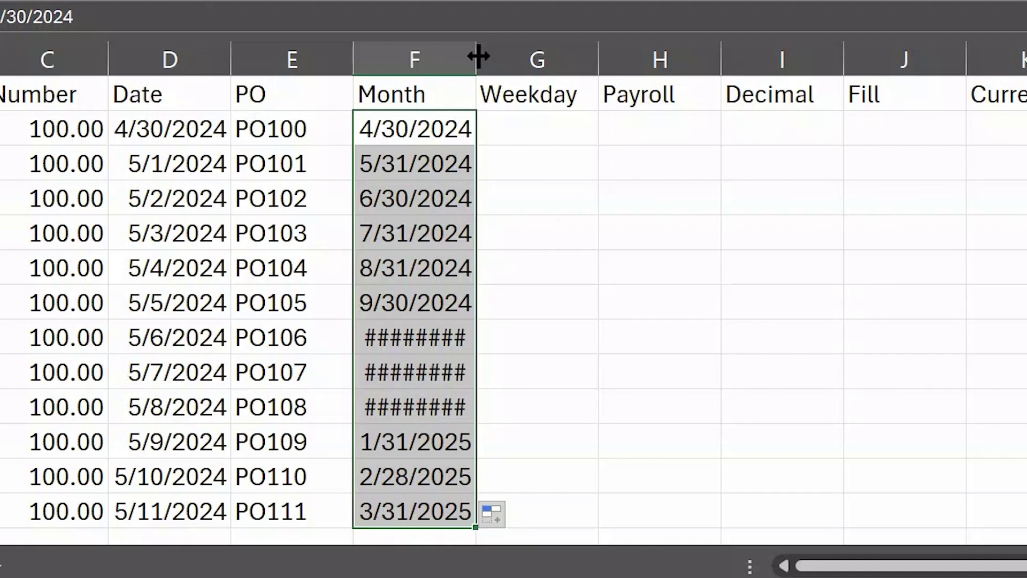
double_click(477, 56)
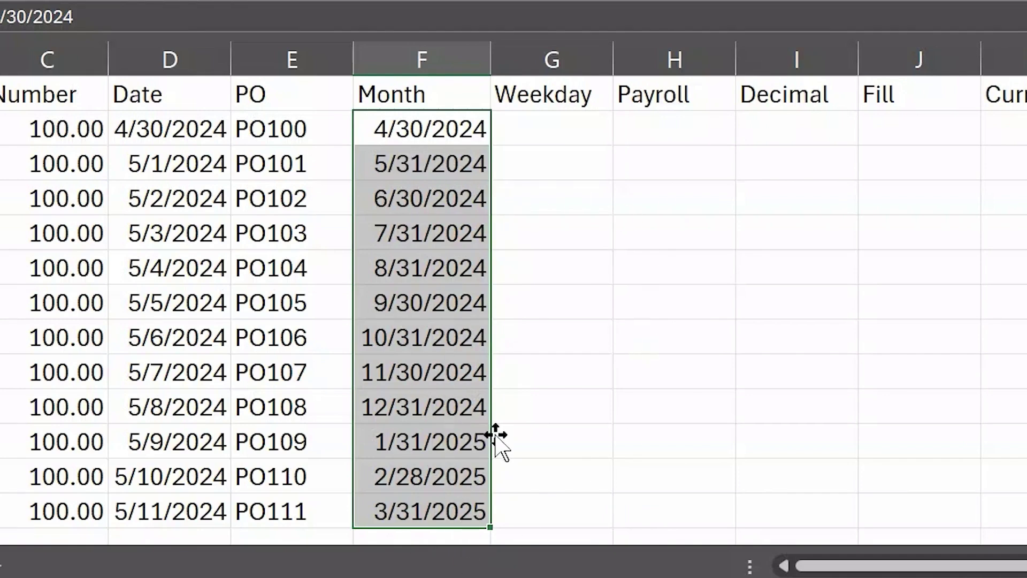
key(Right)
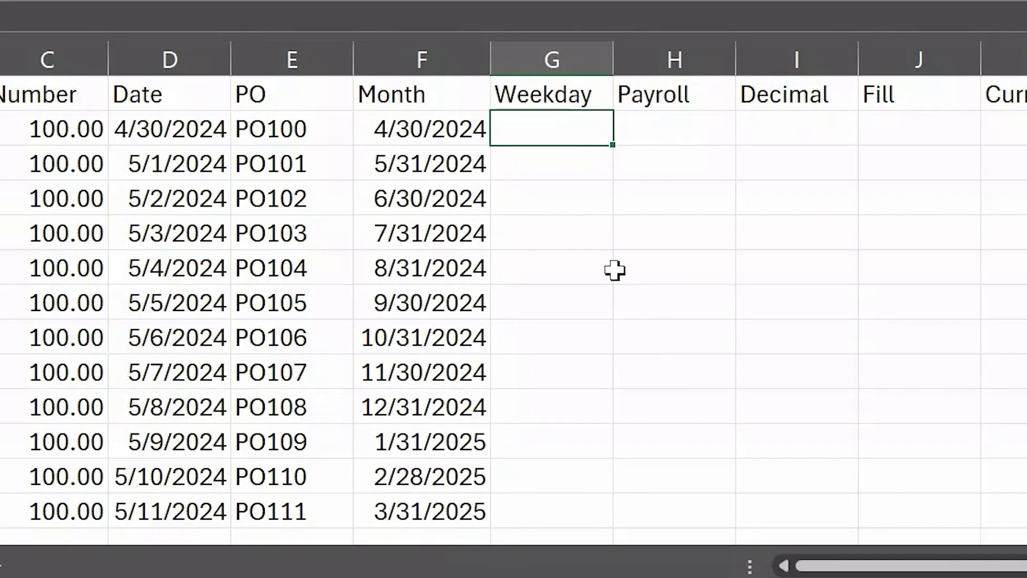
Step: Fill G2:G13 with weekdays only, starting from today's date 4/30/2024 through 5/15/2024
key(ctrl+semicolon)
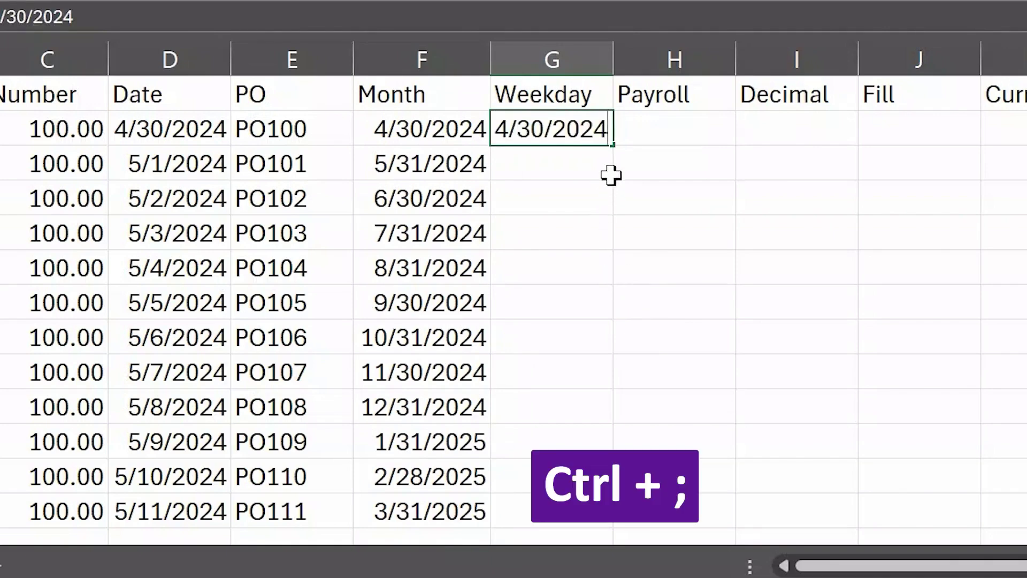
drag(613, 144, 616, 501)
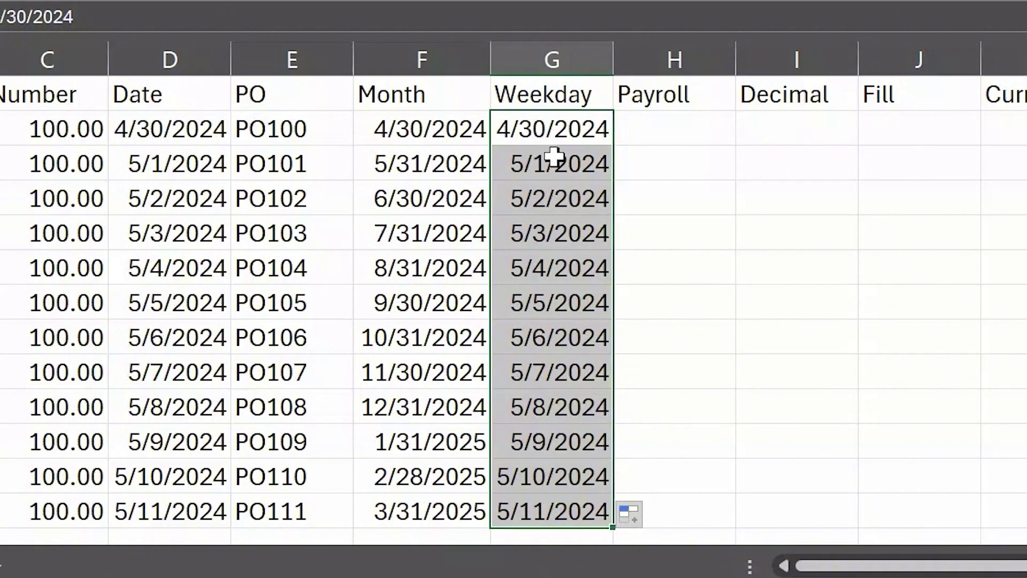
click(652, 515)
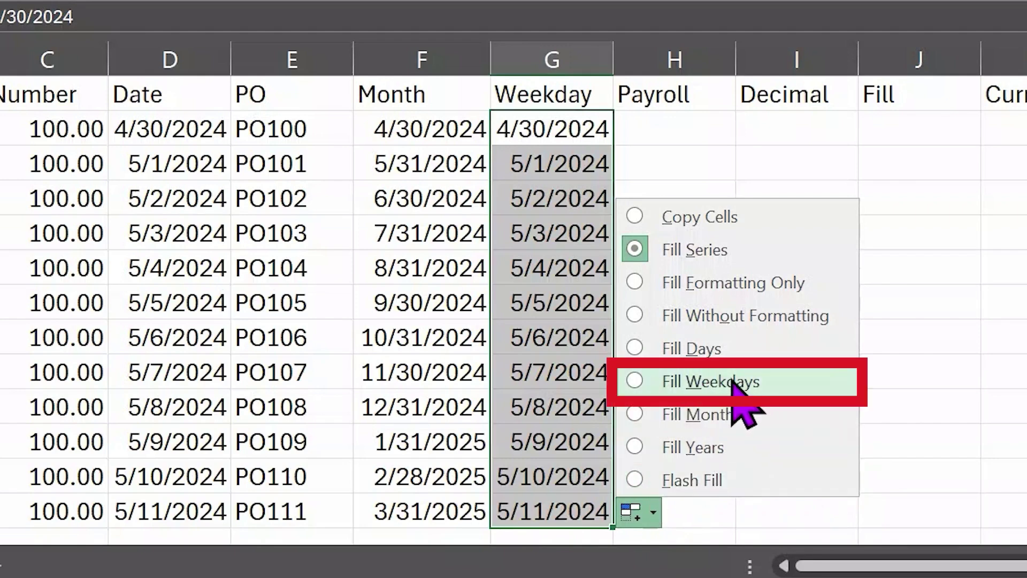
click(650, 384)
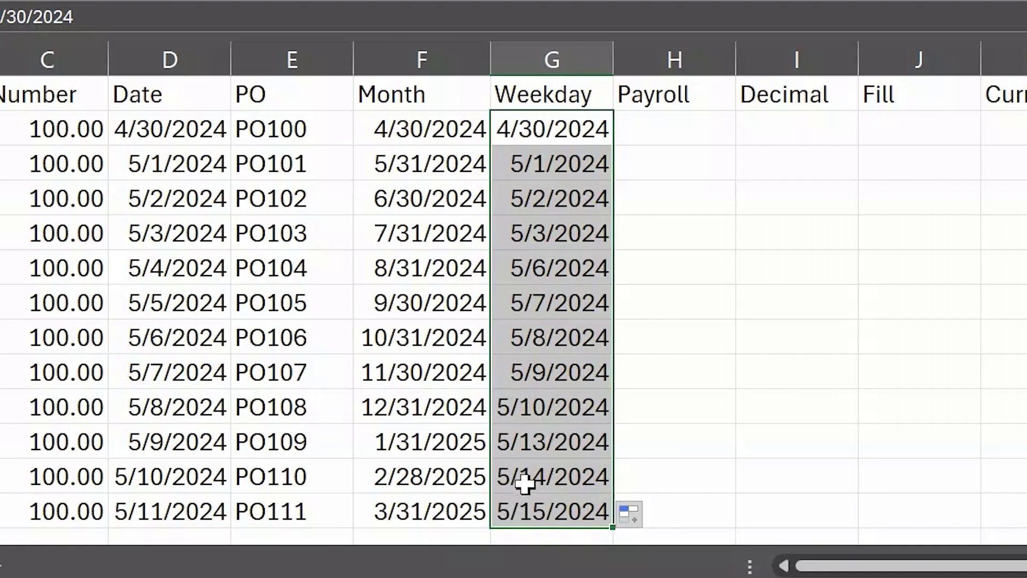
Step: Enter 5/3/2024 in H2, try a Flash Fill down the column, then undo it
click(688, 131)
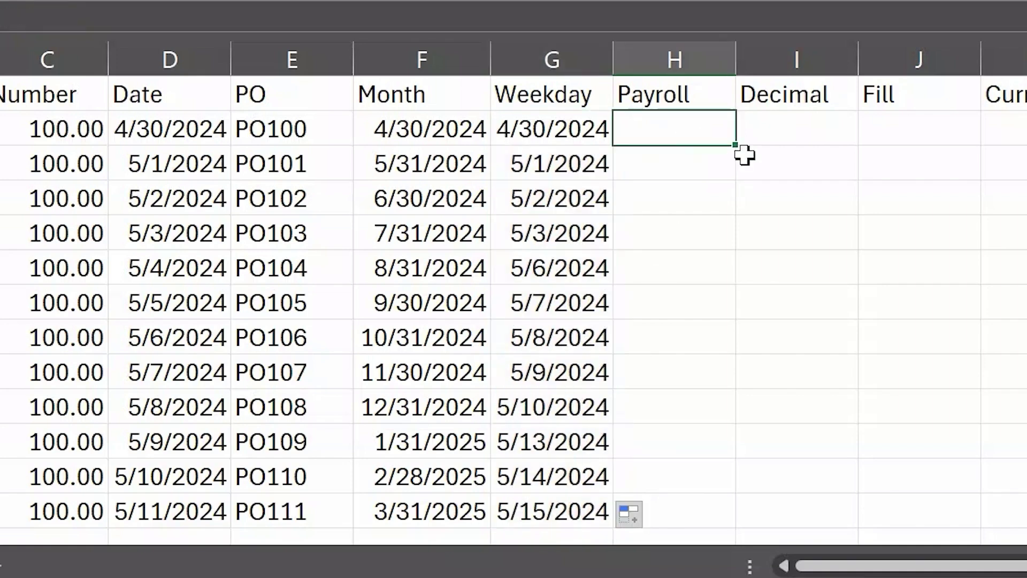
text(5/)
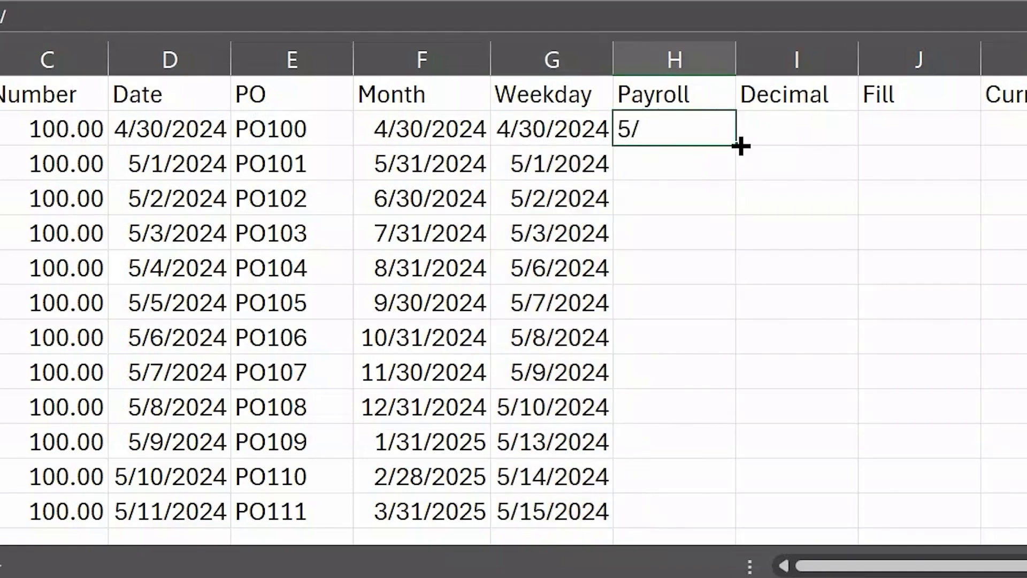
text(3/2024)
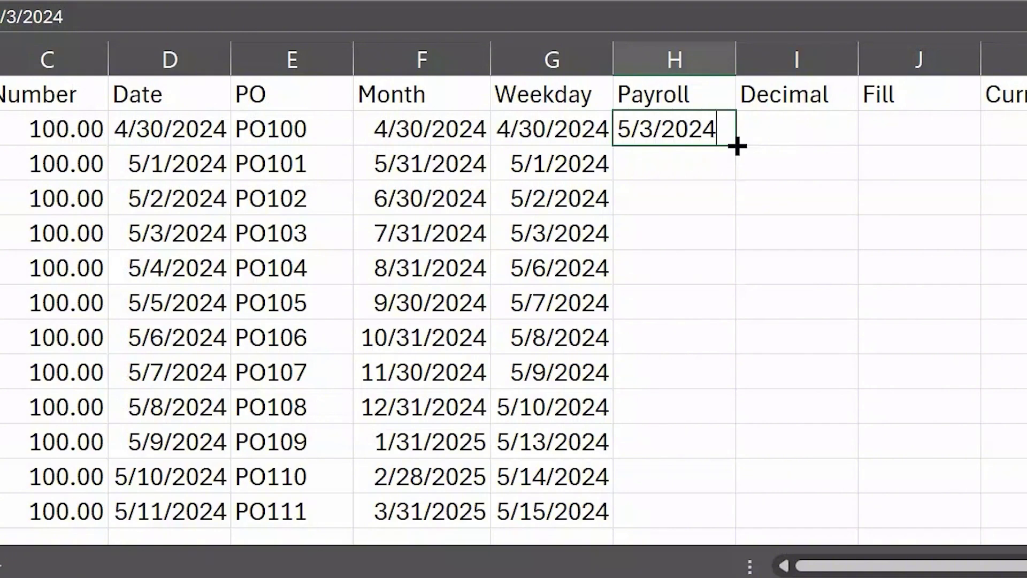
drag(737, 146, 738, 524)
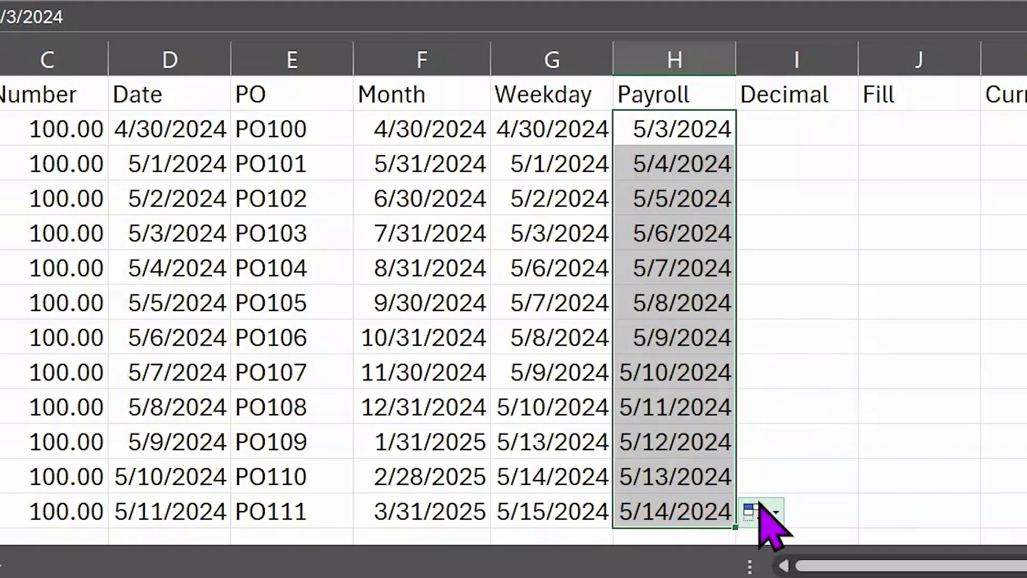
click(776, 512)
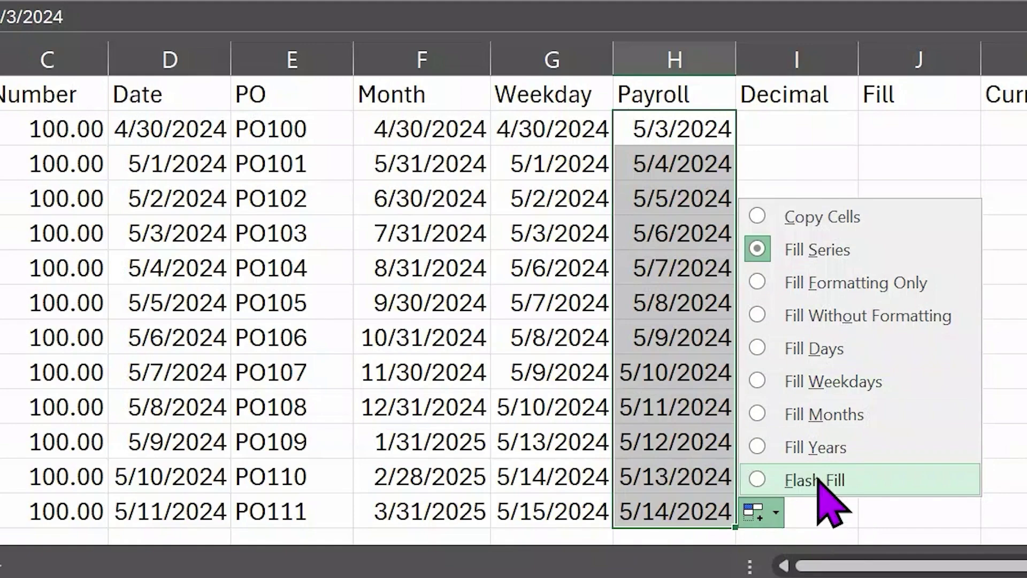
click(687, 165)
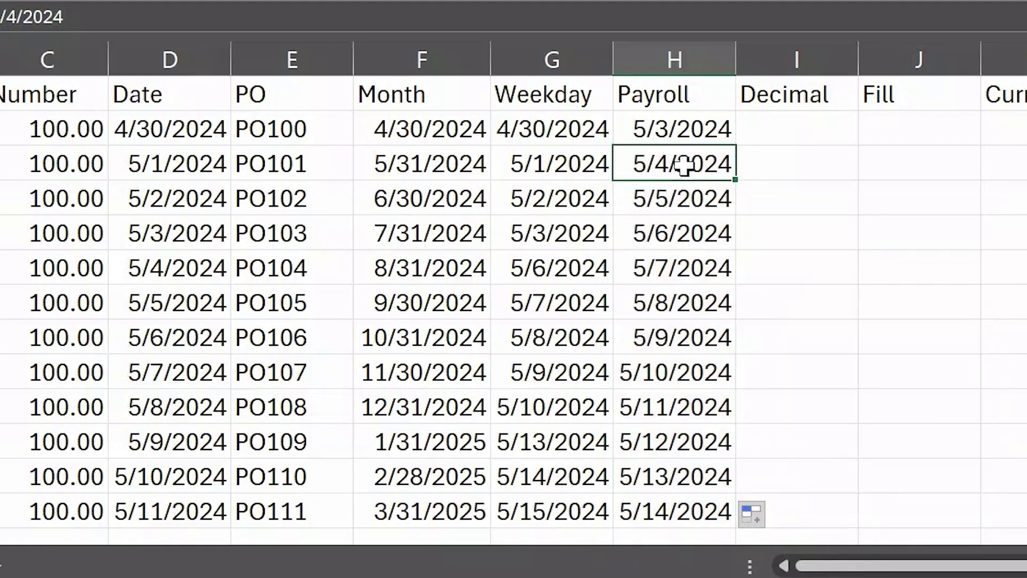
key(ctrl+z)
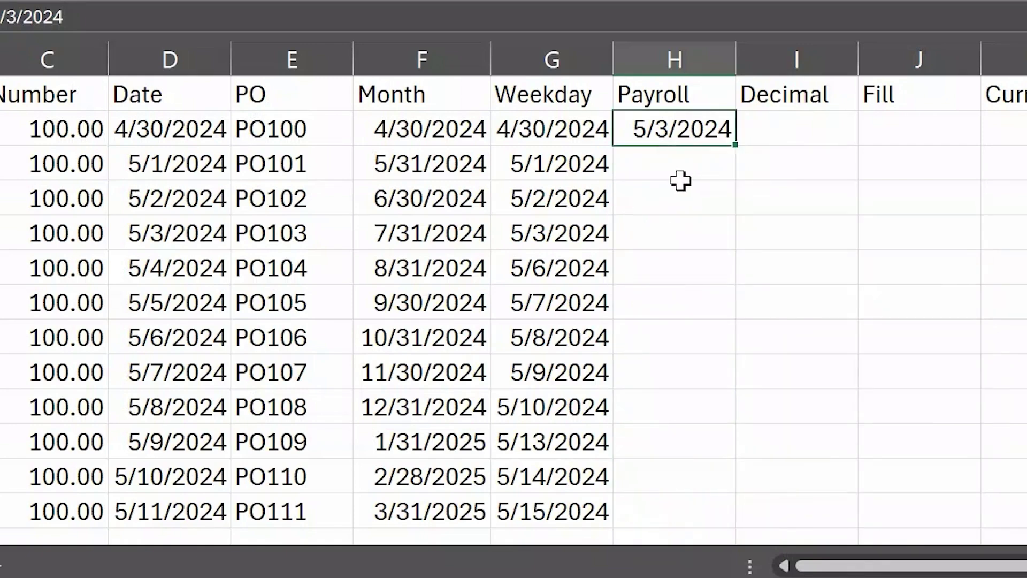
click(685, 175)
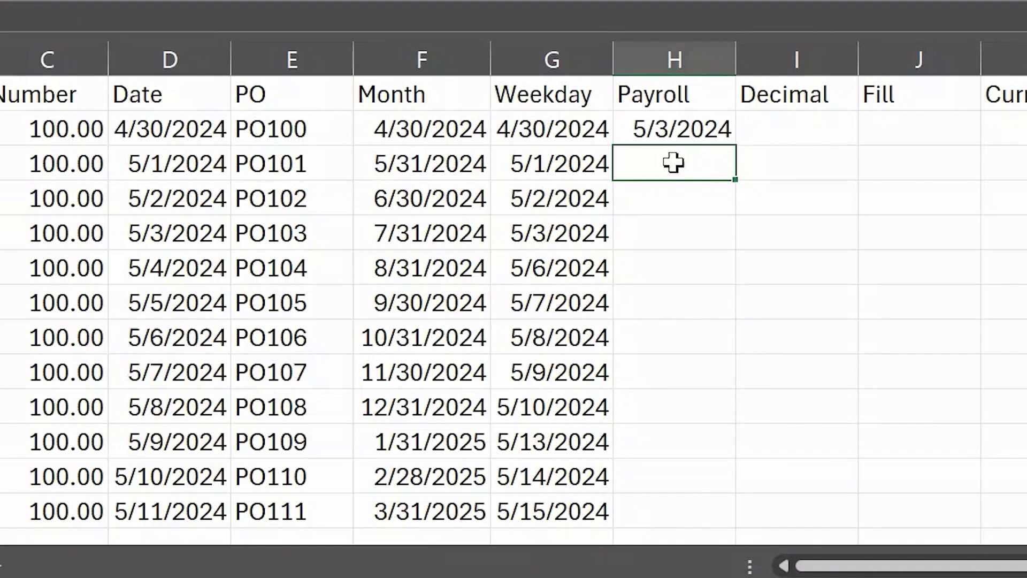
Step: Enter 5/17/2024 in H3 and extend the biweekly pattern to 10/4/2024 in row 13
text(5/17/2)
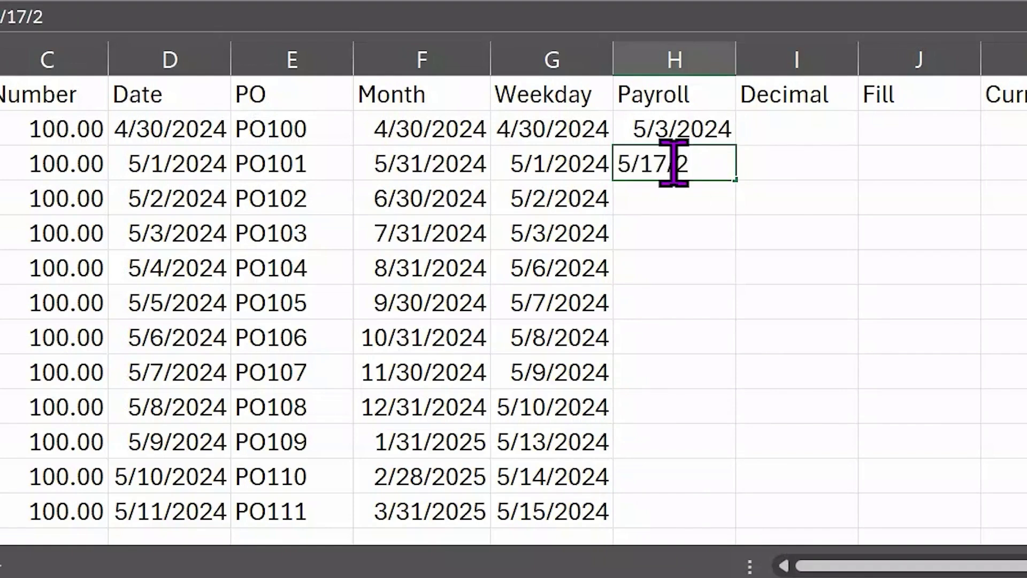
text(024)
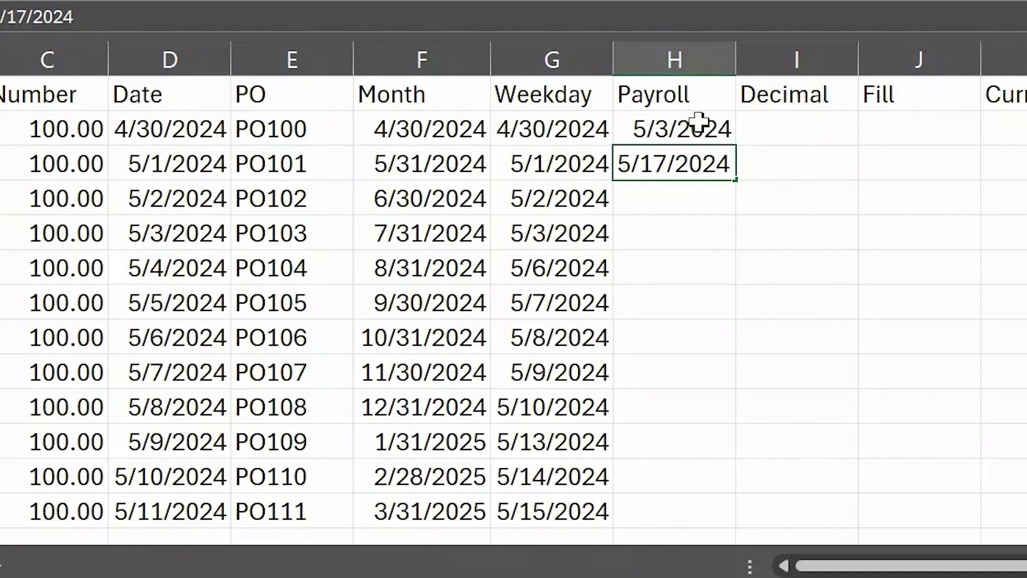
drag(704, 127, 705, 167)
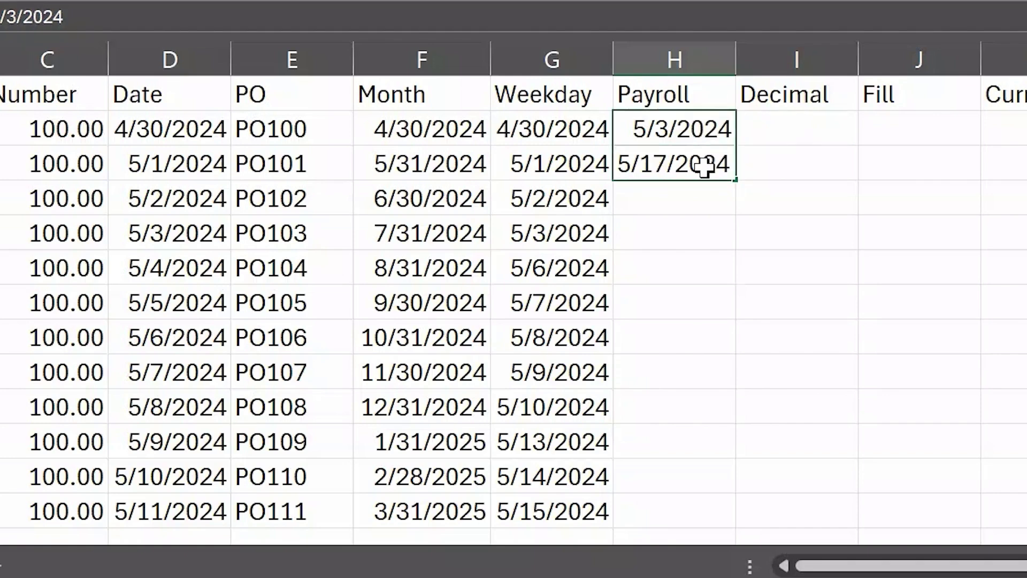
click(706, 120)
drag(706, 120, 713, 167)
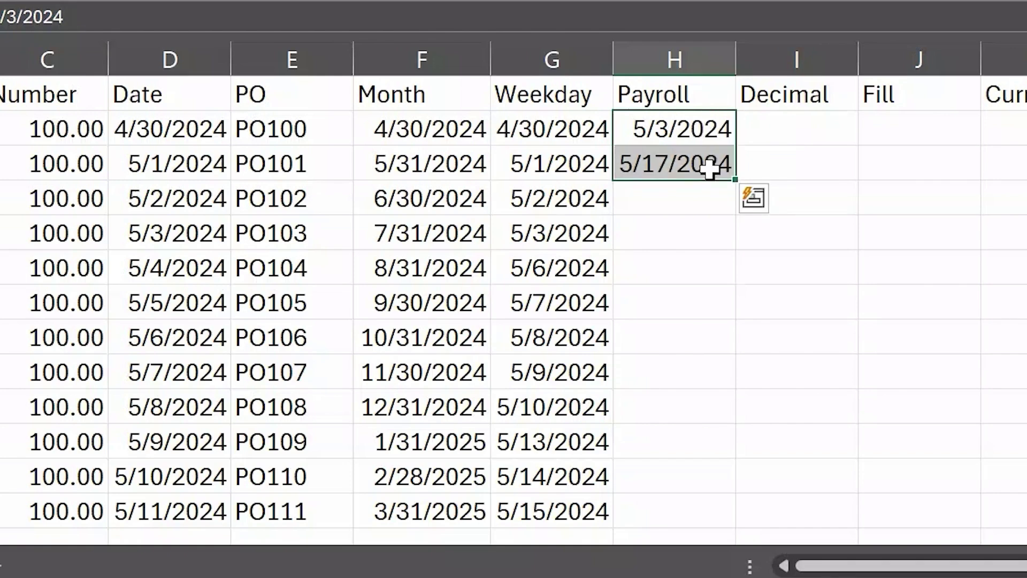
click(682, 162)
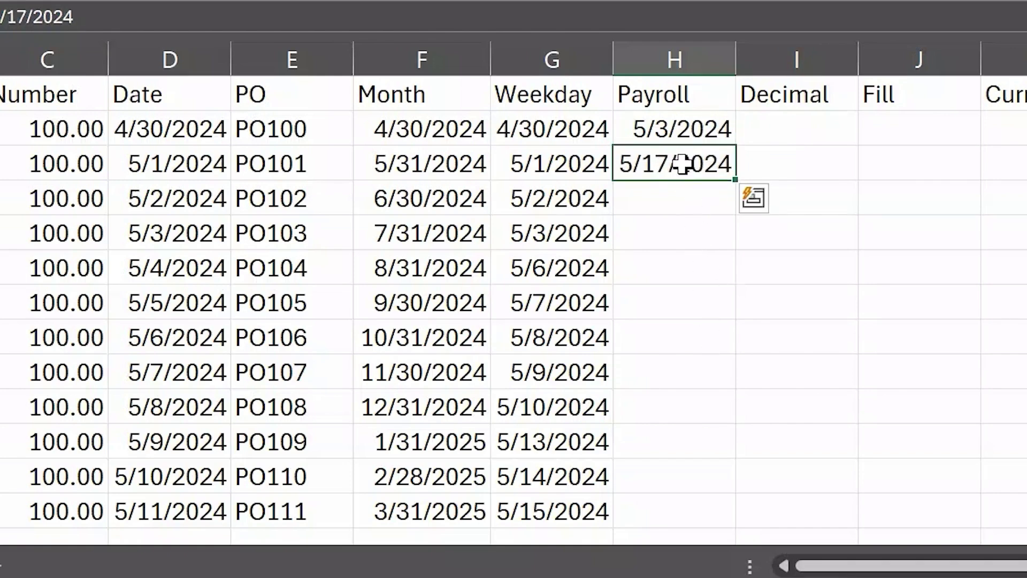
drag(682, 164, 681, 131)
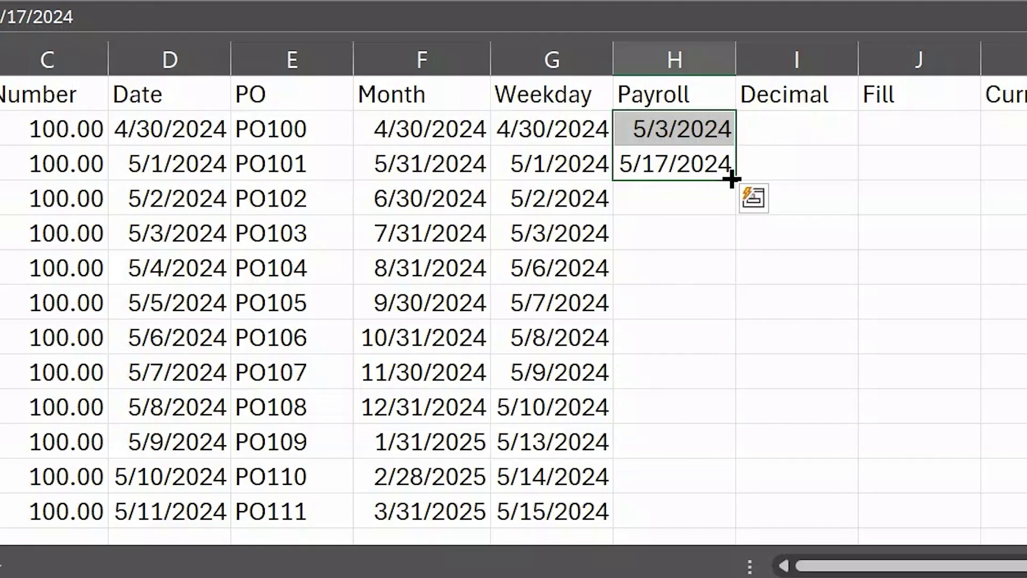
drag(732, 179, 723, 514)
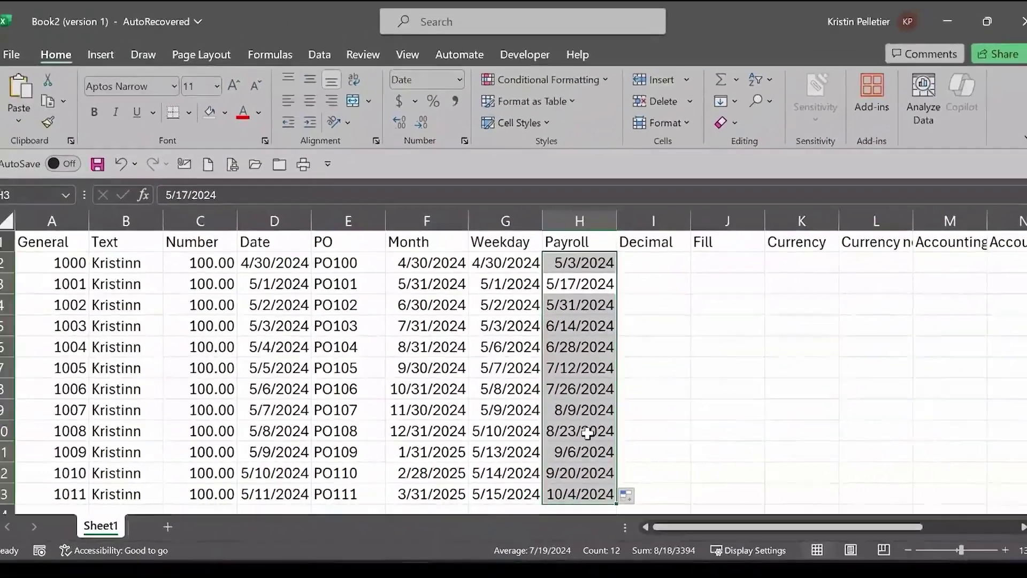
Step: Enter 1.01 in I2, fill it down to I13, and apply General format
click(675, 268)
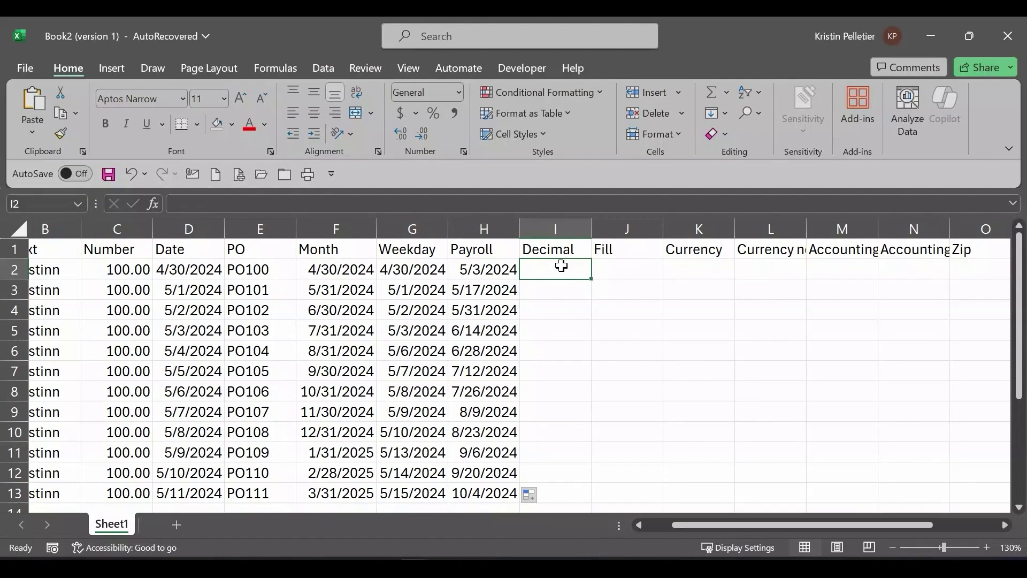
text(1.01)
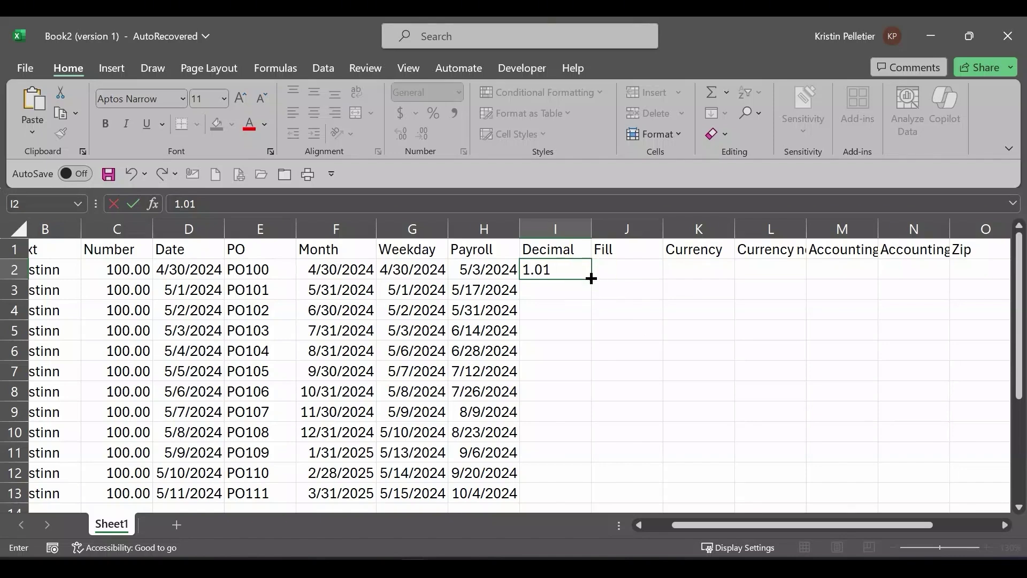
click(592, 279)
drag(591, 279, 582, 496)
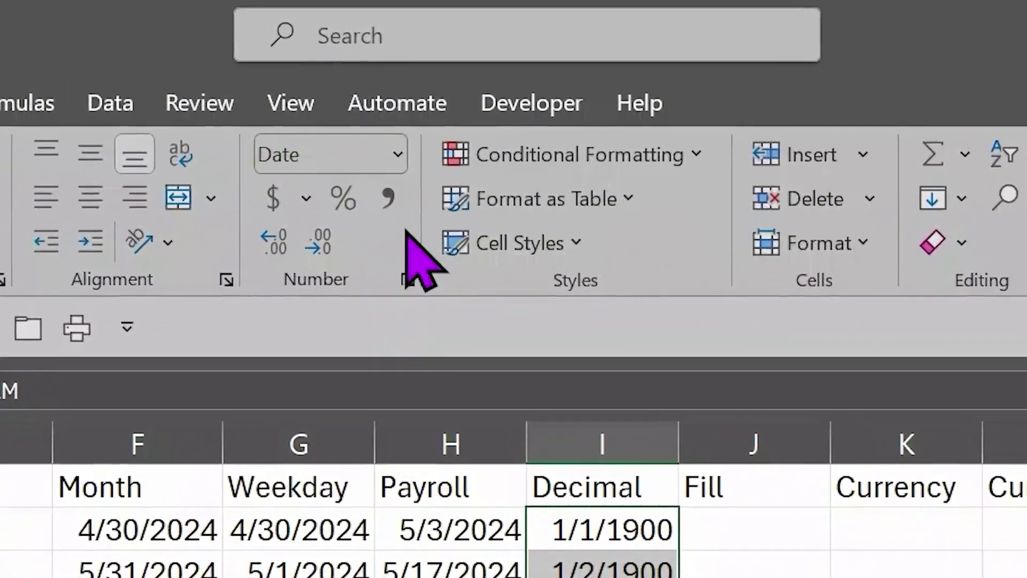
click(397, 155)
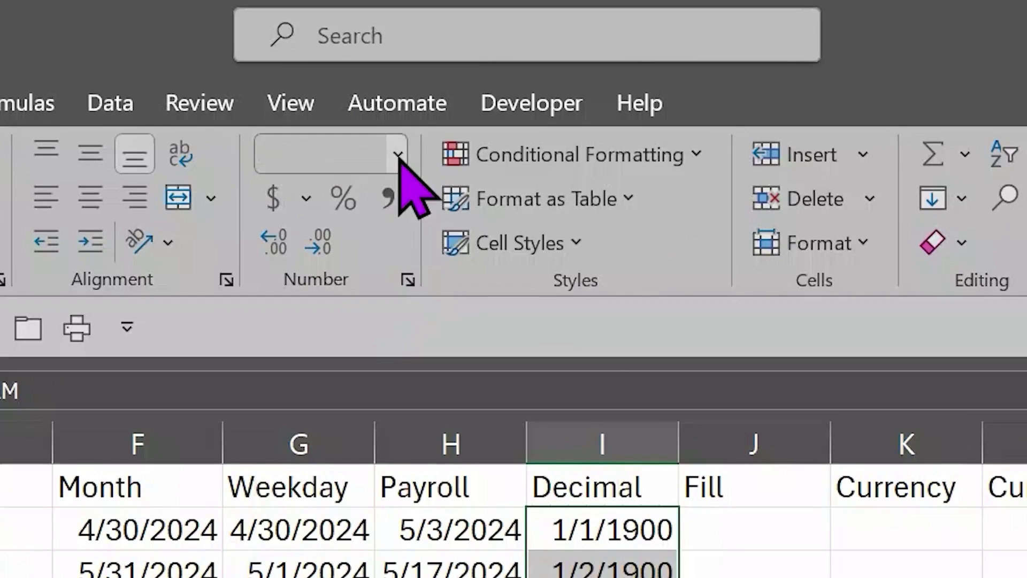
click(398, 214)
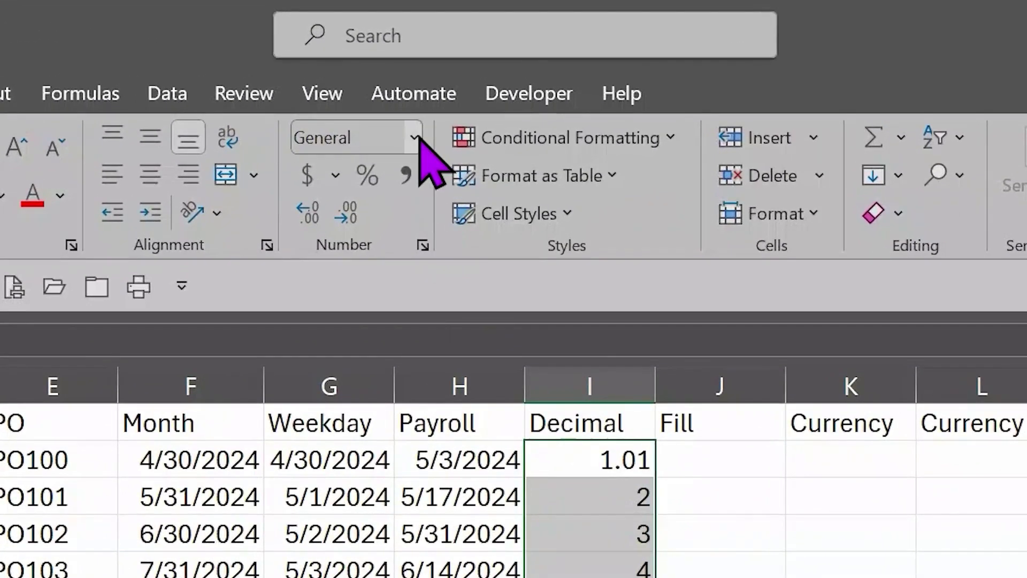
Step: Apply Number format to I2:I13, showing 1.01 and 2.00 through 12.00
click(415, 138)
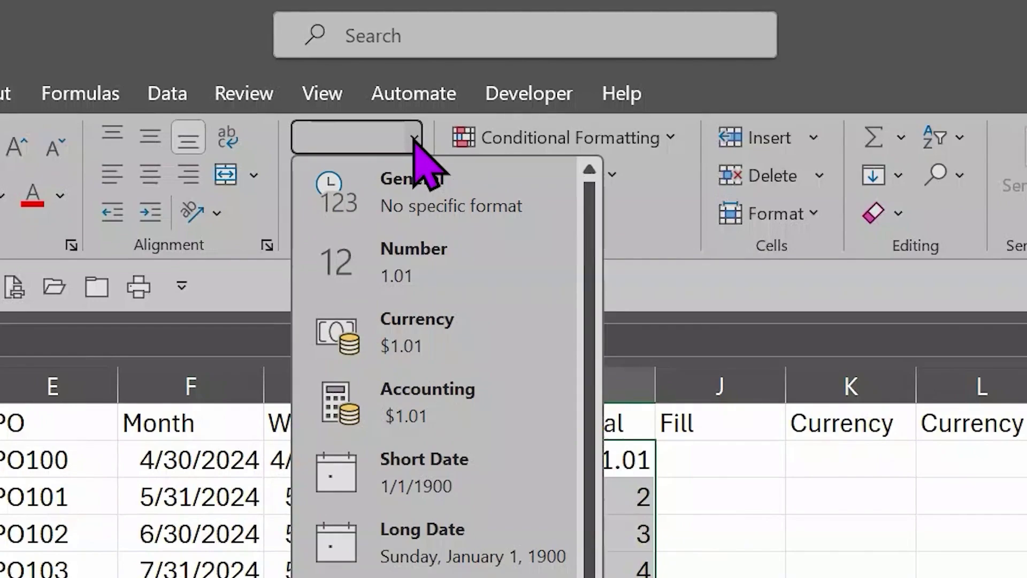
click(403, 265)
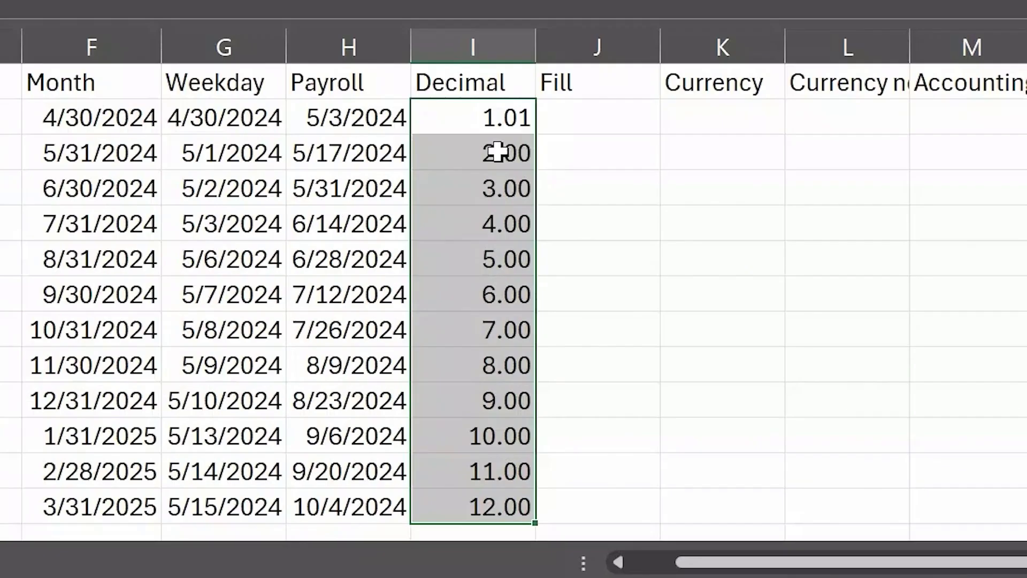
Step: Enter 1.02 and 1.03 in I3:I4, then fill the 0.01-step series down to 1.12
click(572, 289)
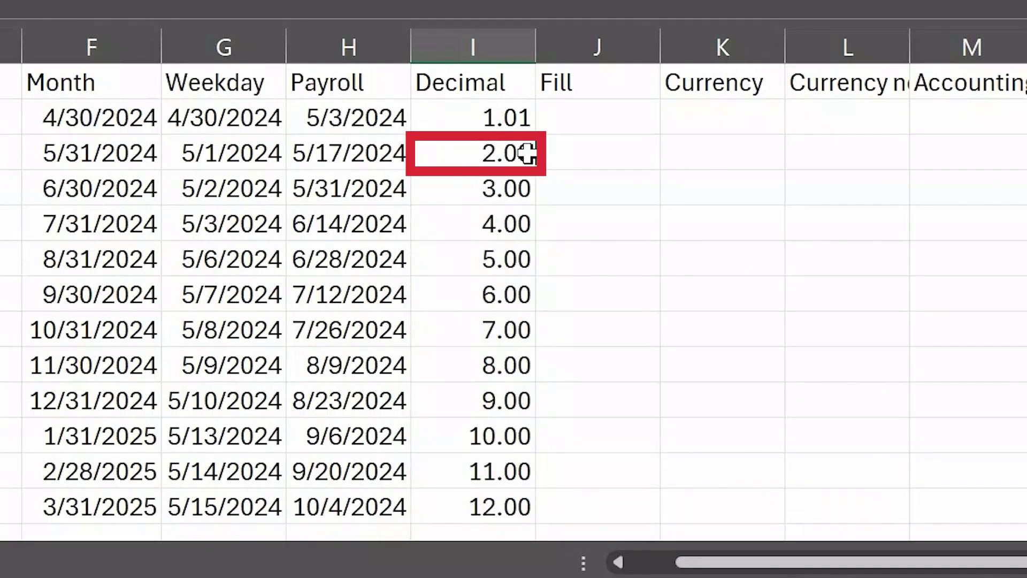
text(1.02)
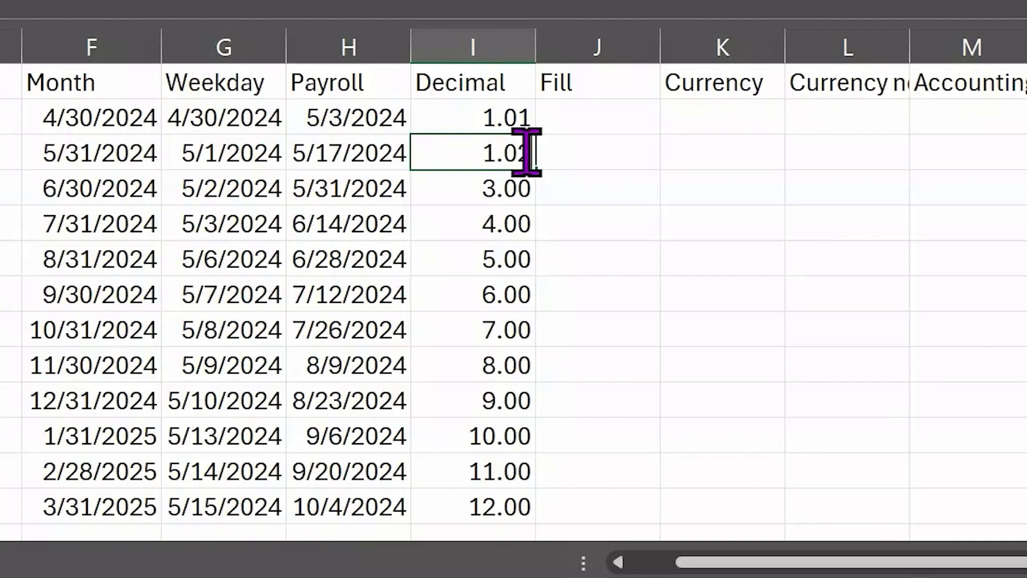
key(ctrl+Return)
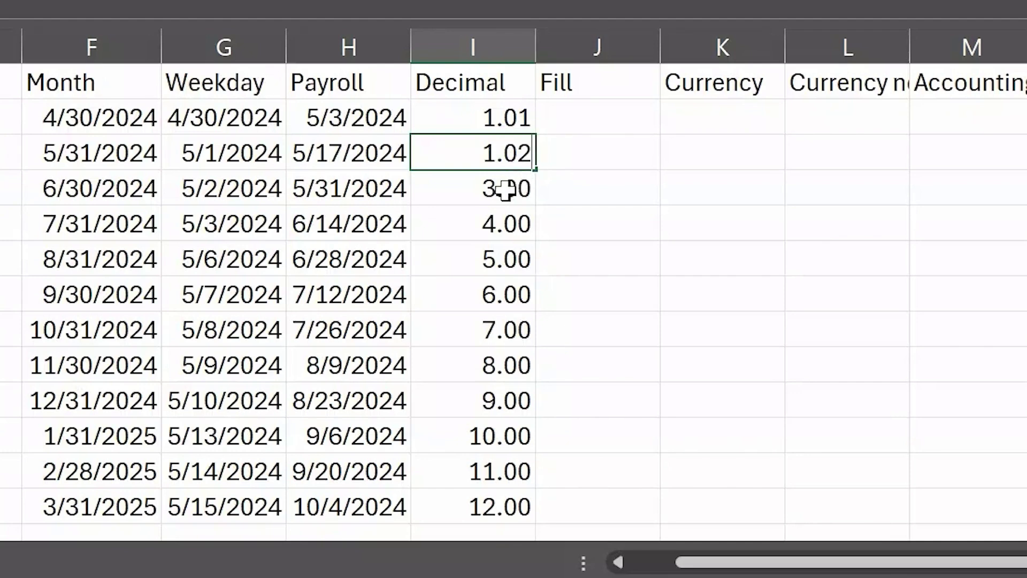
click(496, 196)
text(1.02)
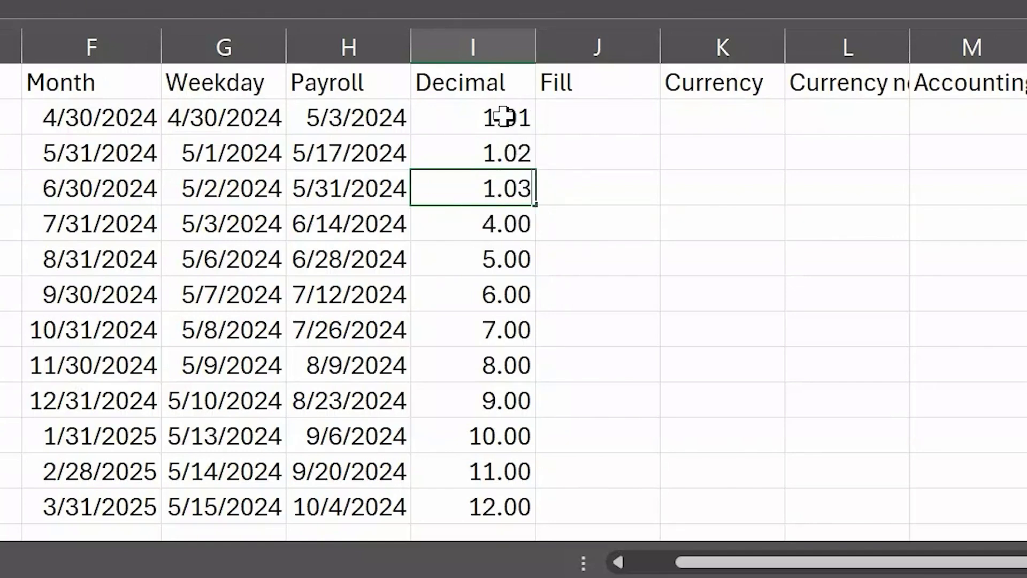
mouse_move(505, 114)
mouse_down()
mouse_move(509, 165)
mouse_move(498, 196)
mouse_up()
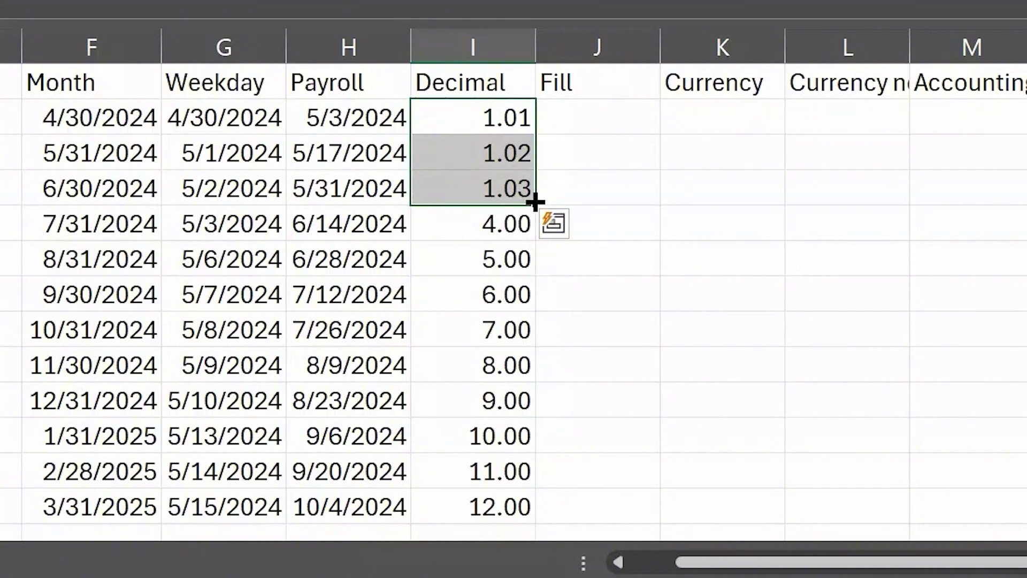
drag(535, 202, 541, 509)
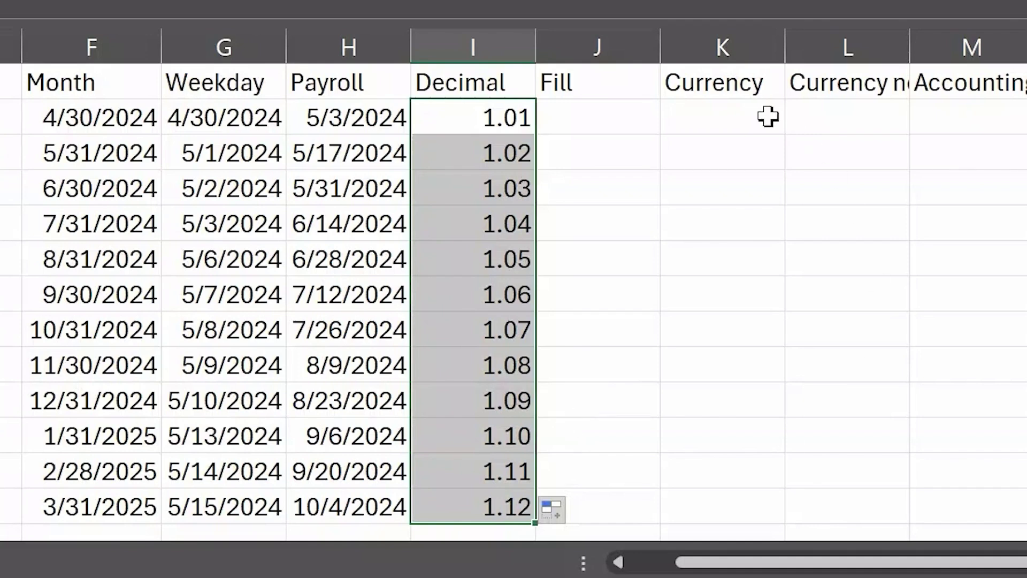
Step: Enter 5 in J2 and fill it down to J13, yielding dates from 1/5/1900
click(591, 117)
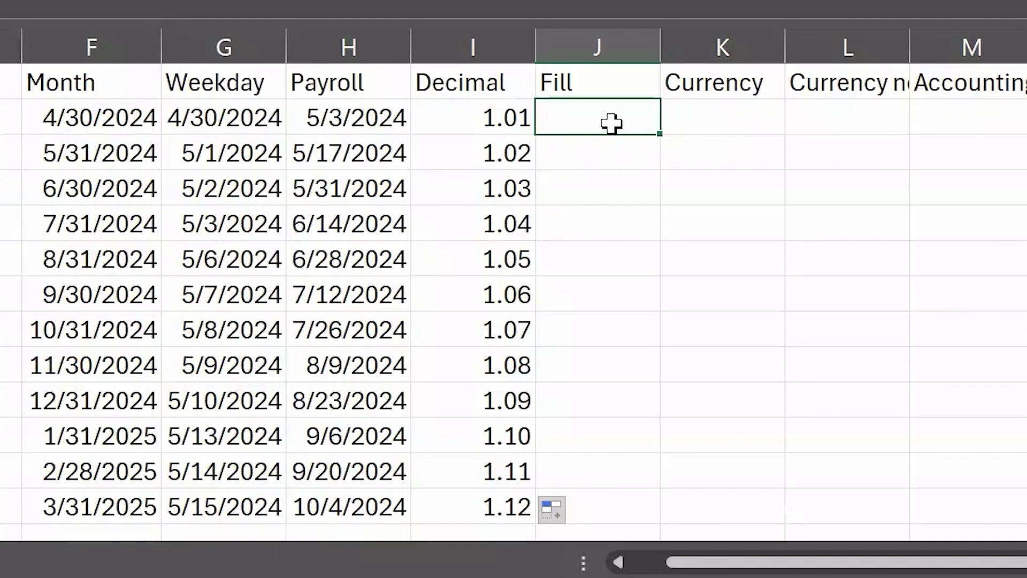
text(5)
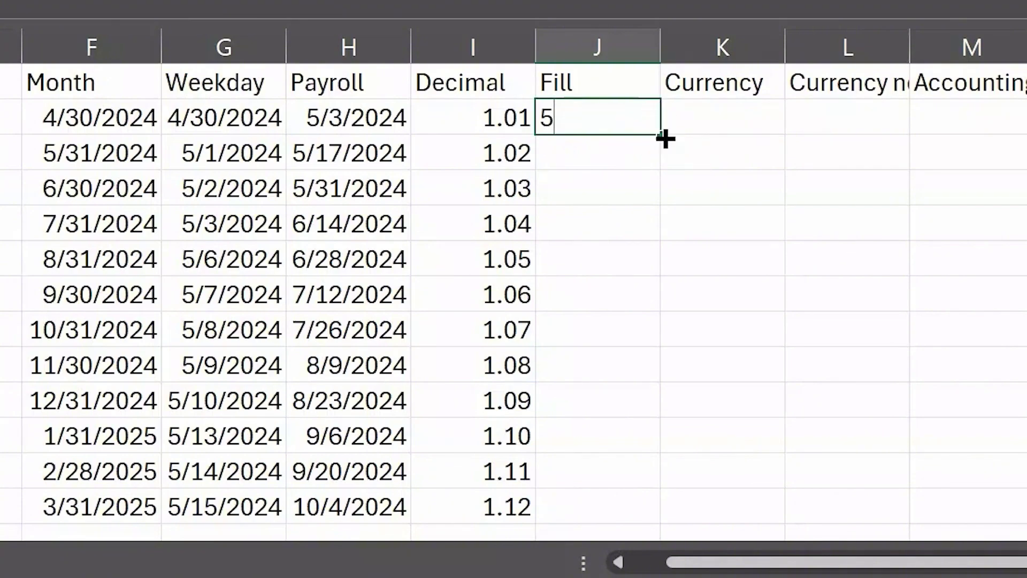
drag(666, 139, 675, 504)
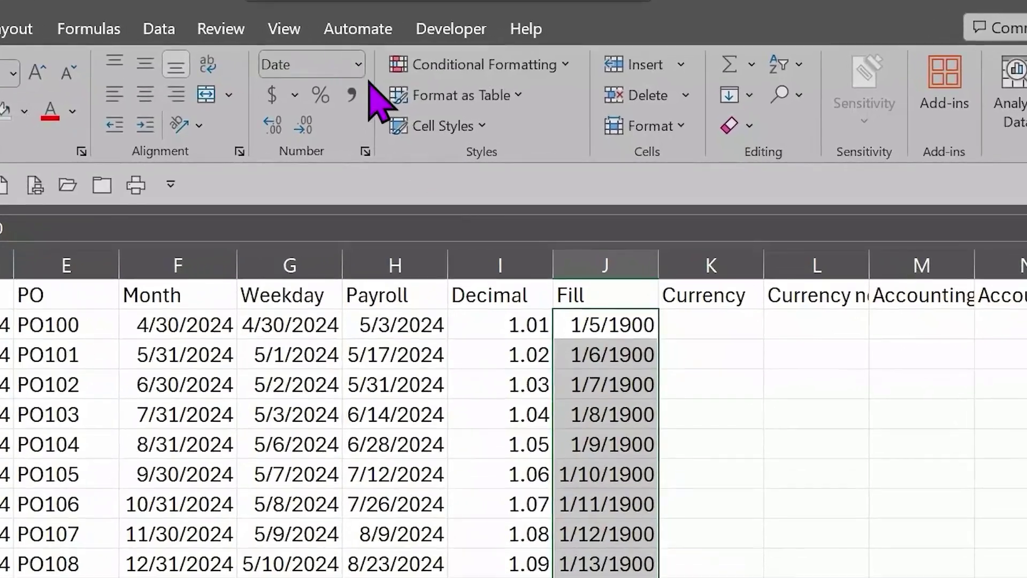
Step: Format J2:J13 as Number with zero decimal places, showing 5 through 16
click(359, 65)
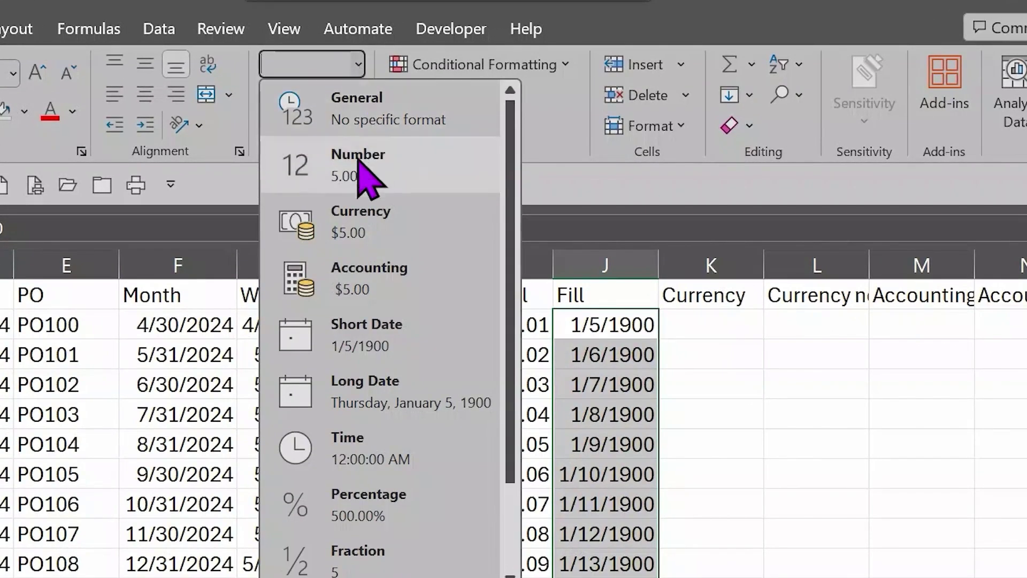
click(357, 161)
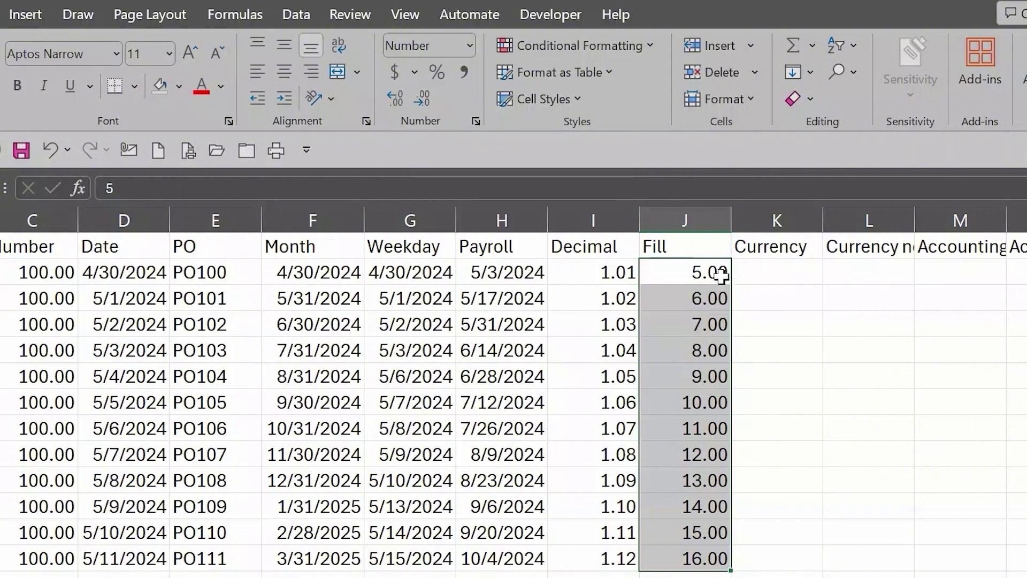
click(426, 101)
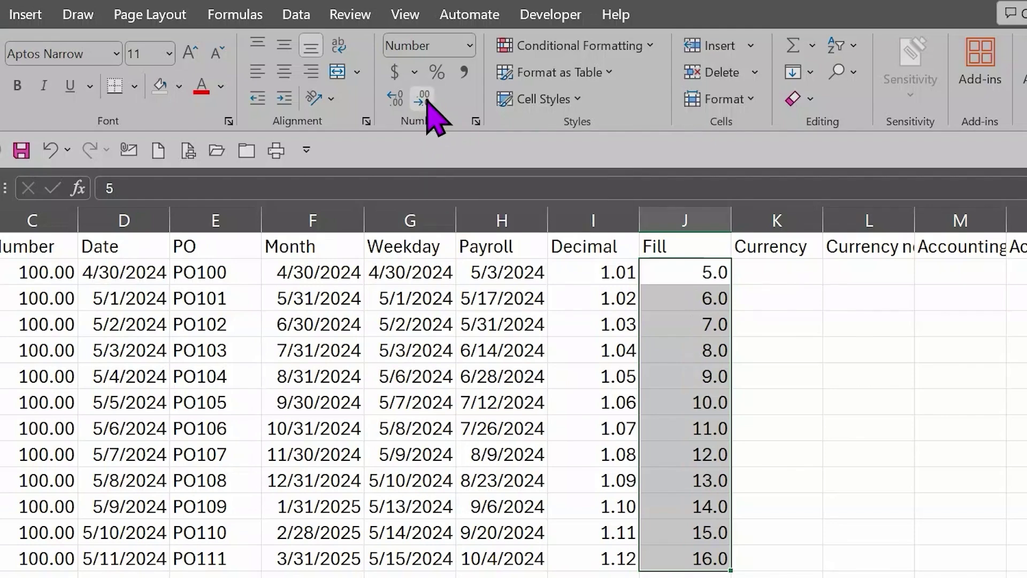
click(426, 100)
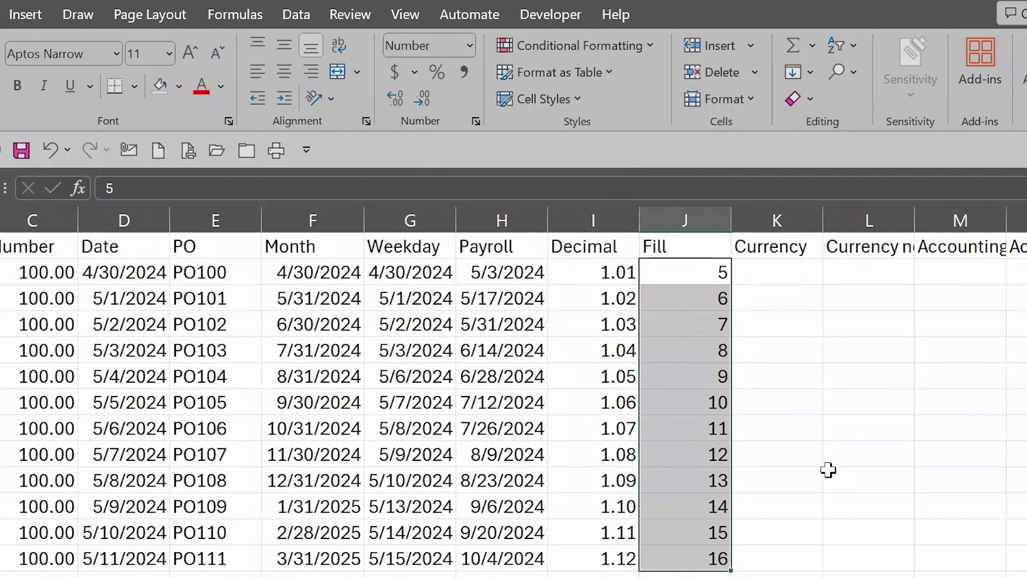
click(693, 298)
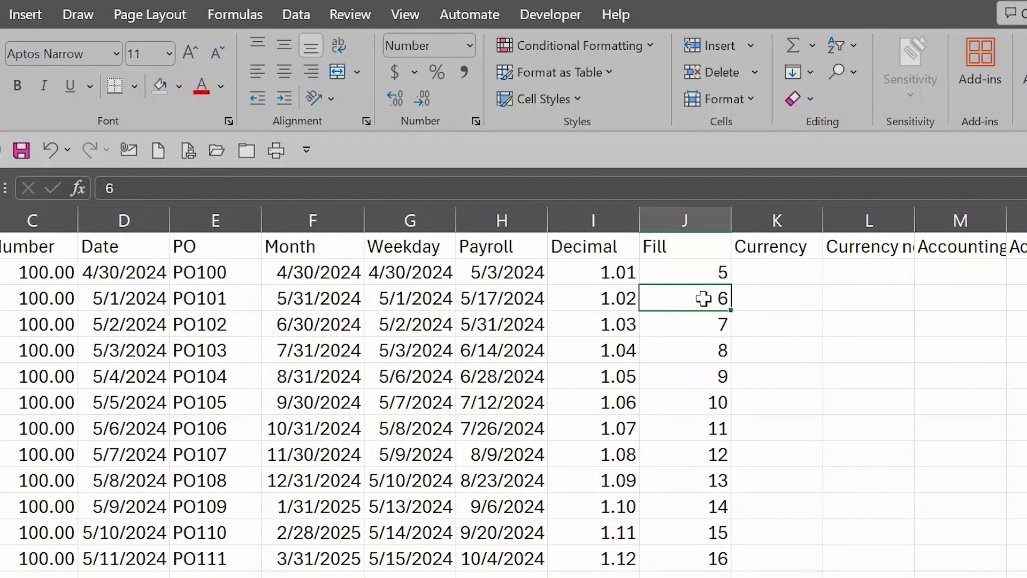
Step: Enter 10 in J3, then fill J2:J3 down to J13 so the Fill column runs 5 to 60
text(10)
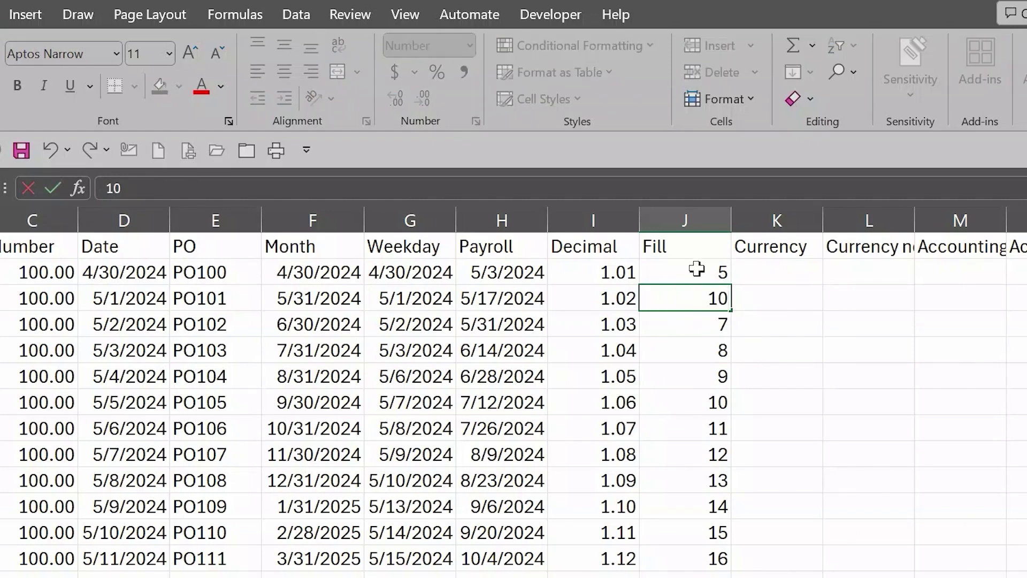
drag(697, 269, 692, 288)
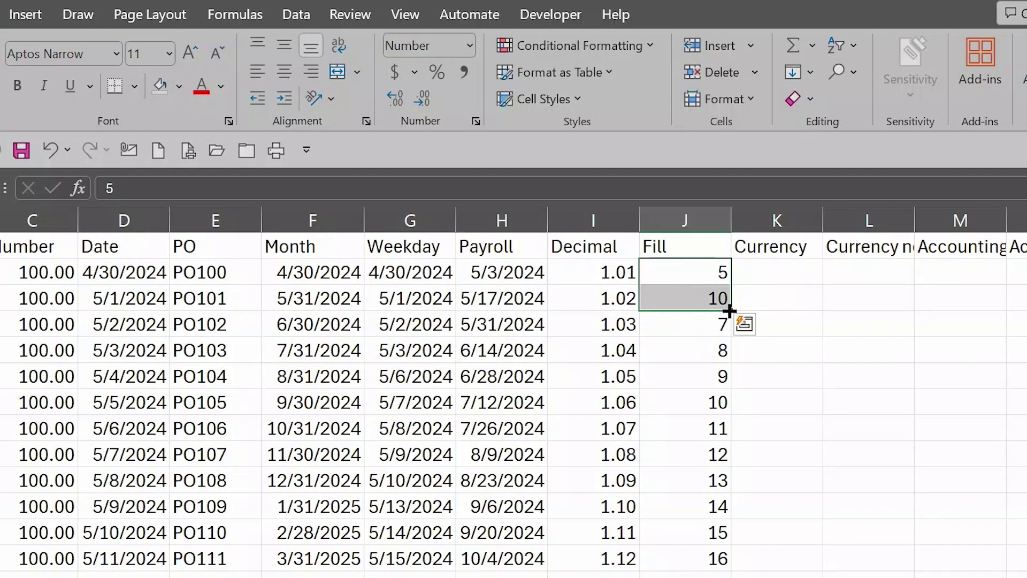
drag(730, 311, 736, 561)
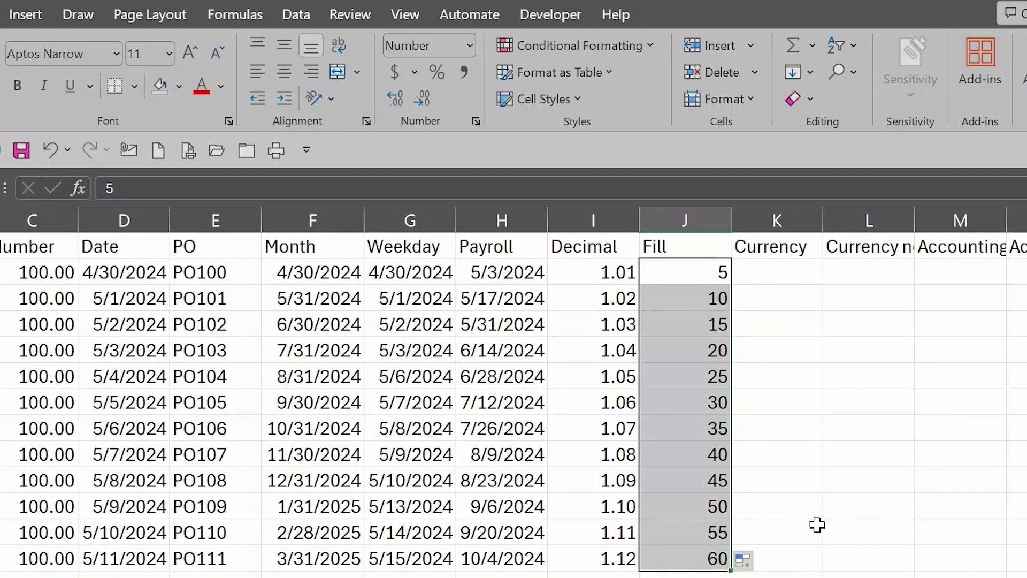
click(777, 270)
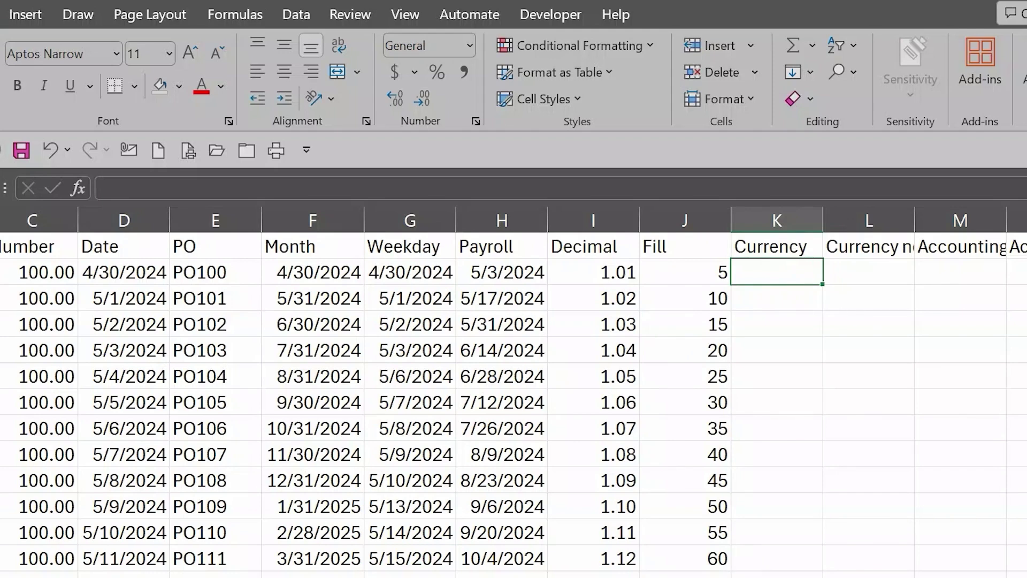
Step: Enter 5, 55, 555 and 5555 down the Currency column starting at K2
scroll(491, 270, right, 3)
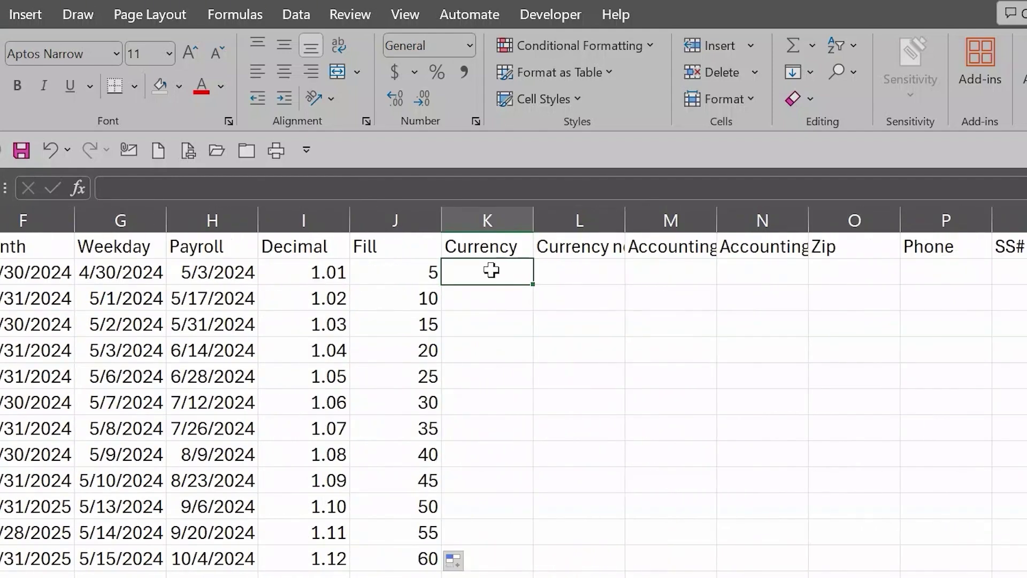
text(5)
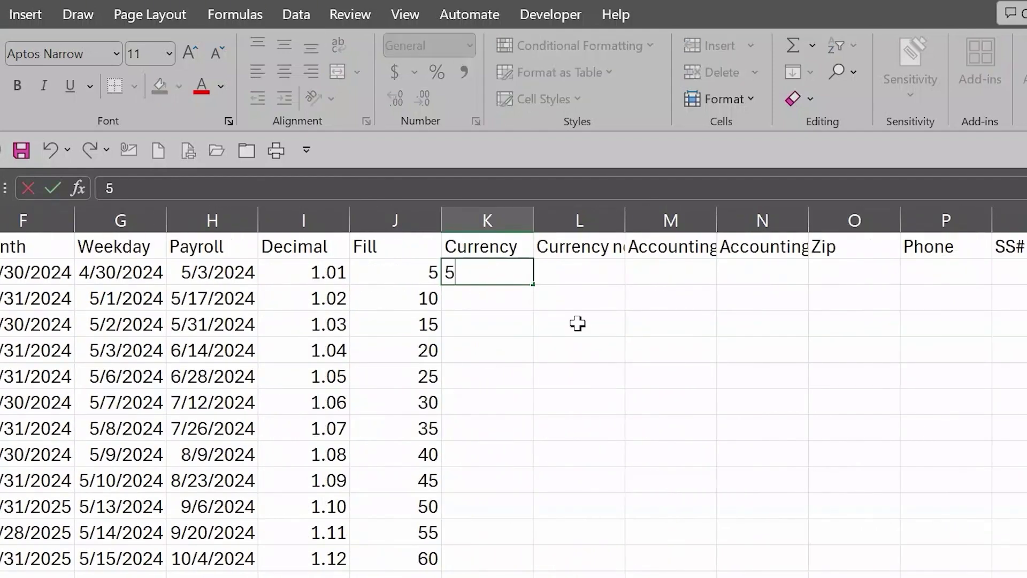
key(Return)
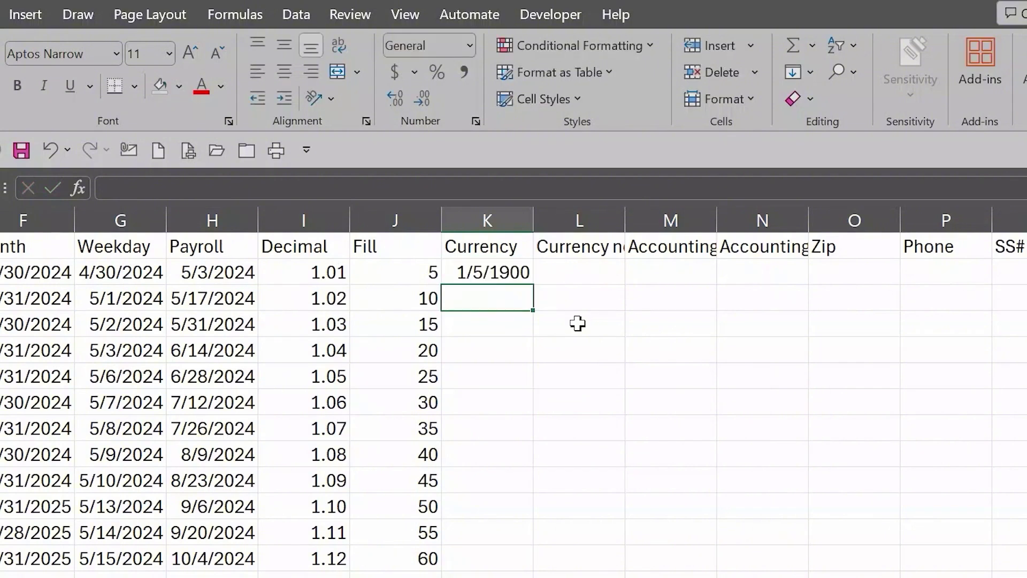
text(55)
key(Return)
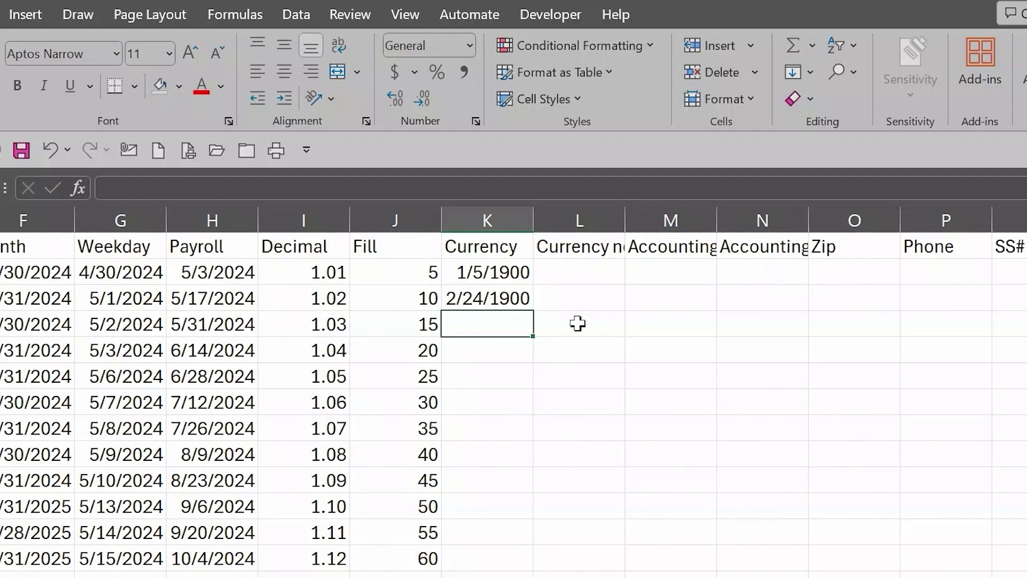
text(55)
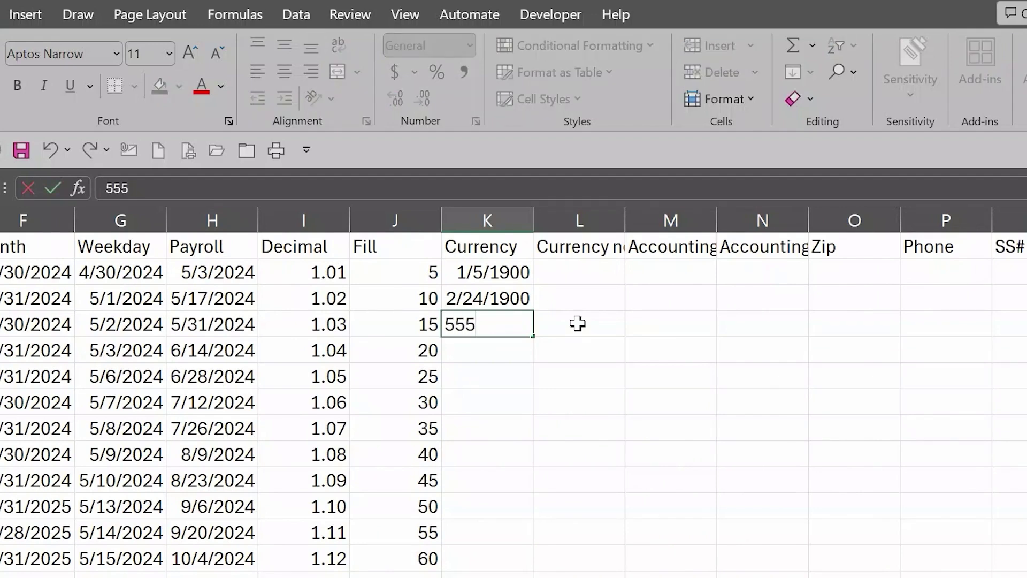
text(5)
key(Return)
text(555)
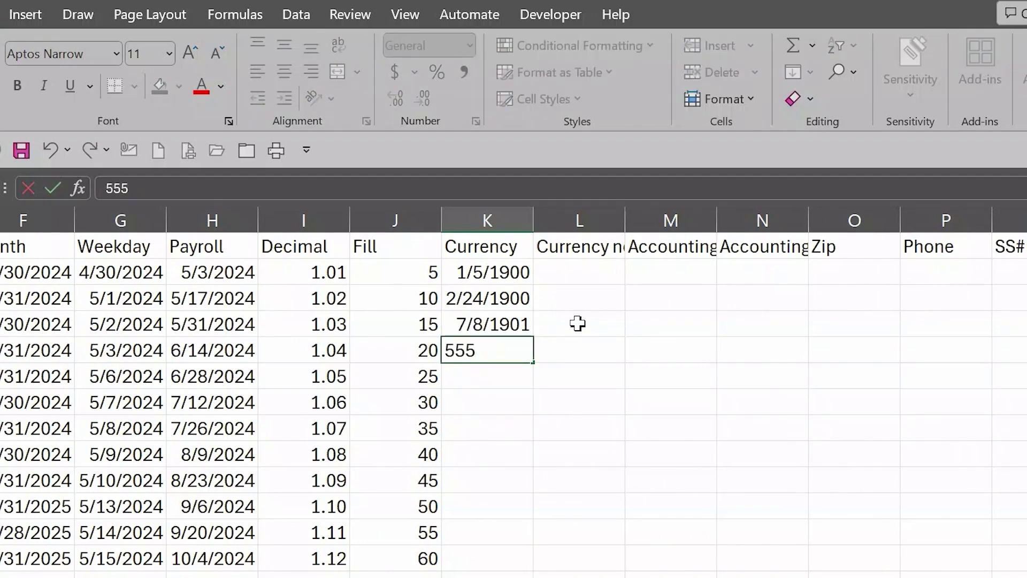
text(5)
key(Return)
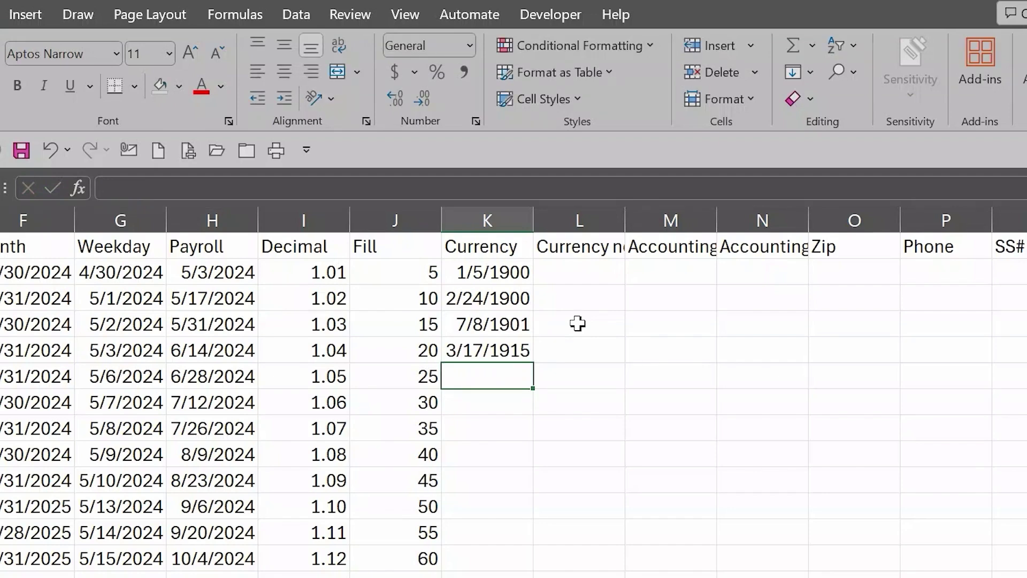
Step: Add -555, 0 and n/a below them, then select the Currency entries
text(-555)
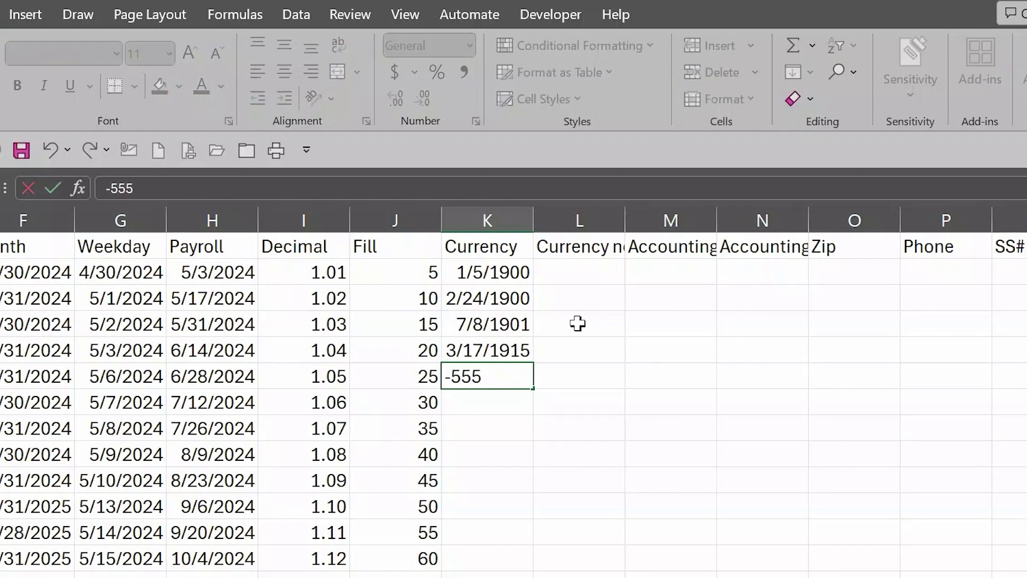
key(Return)
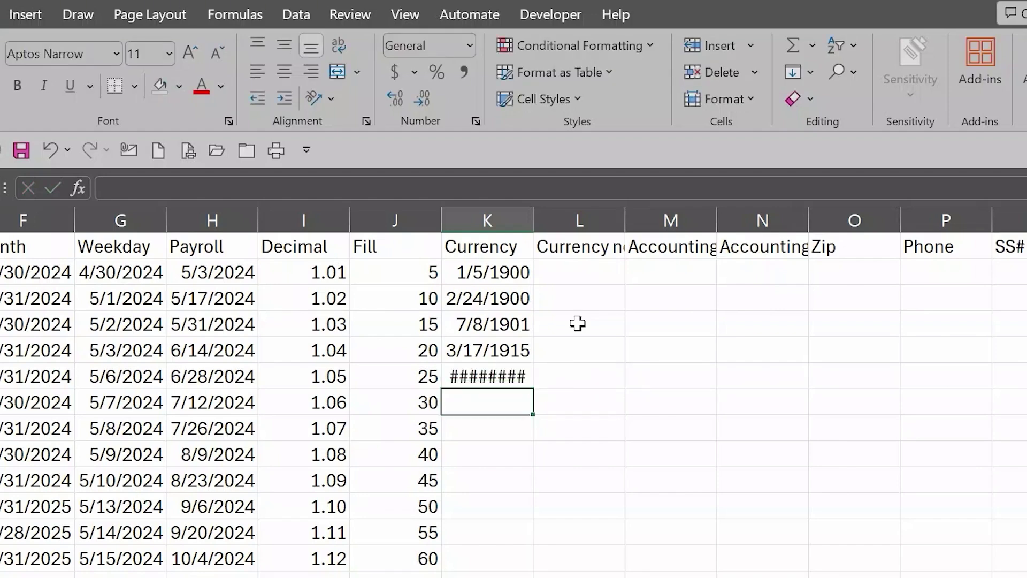
text(0)
key(Return)
text(n/a)
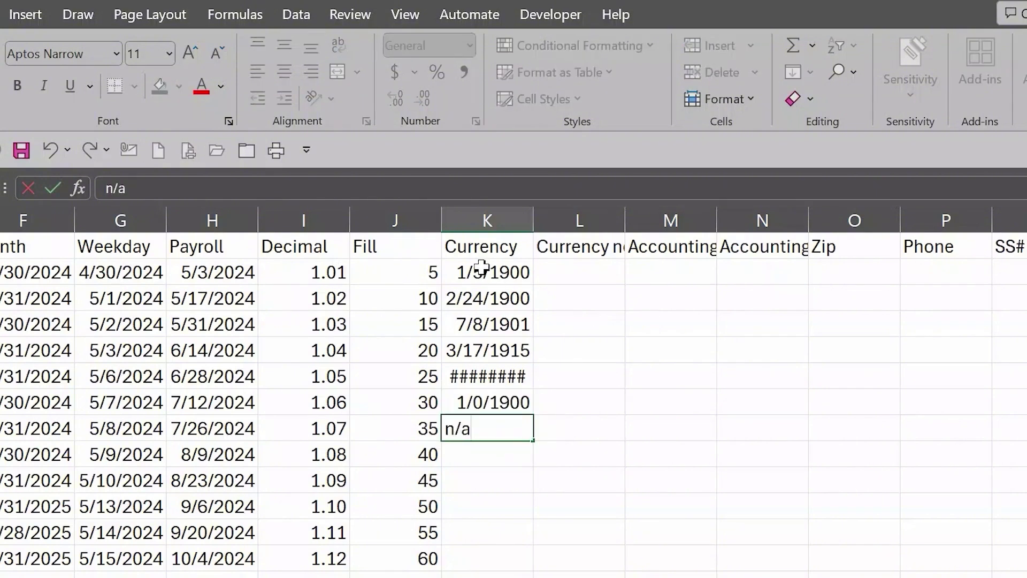
drag(492, 275, 492, 548)
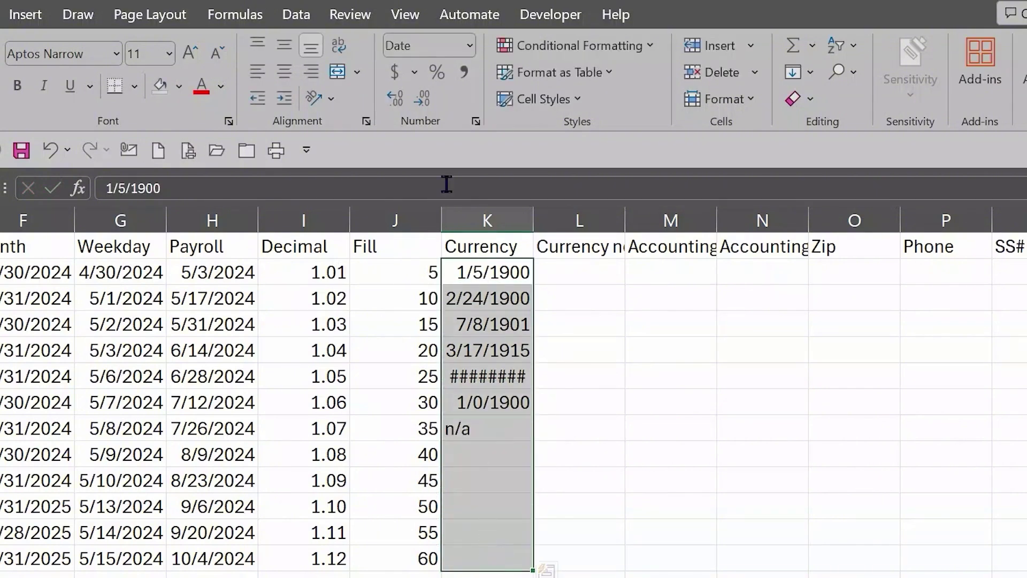
Step: Apply the Currency number format to K2:K13 so values show as $5.00 and -$555.00
click(470, 47)
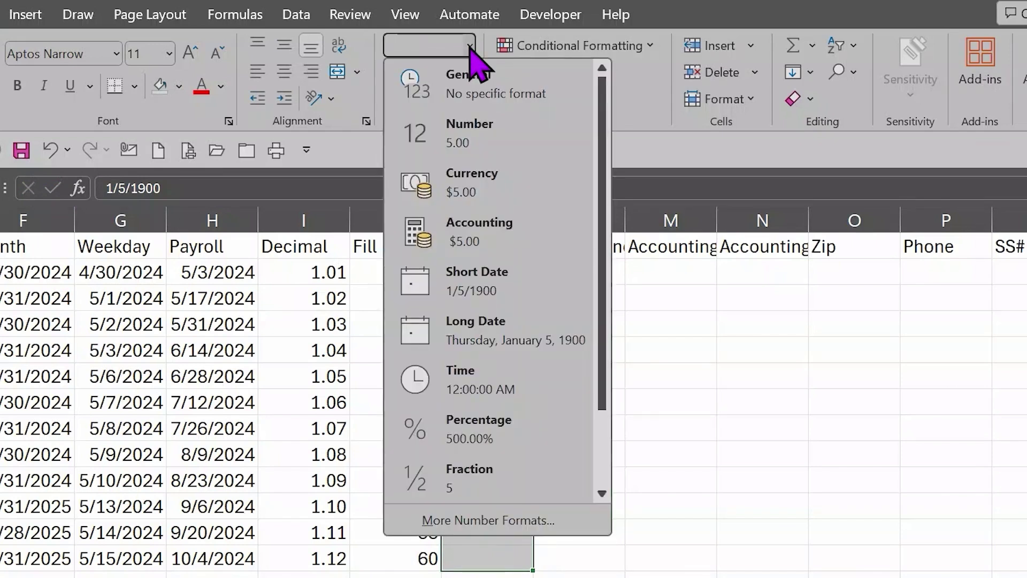
click(463, 180)
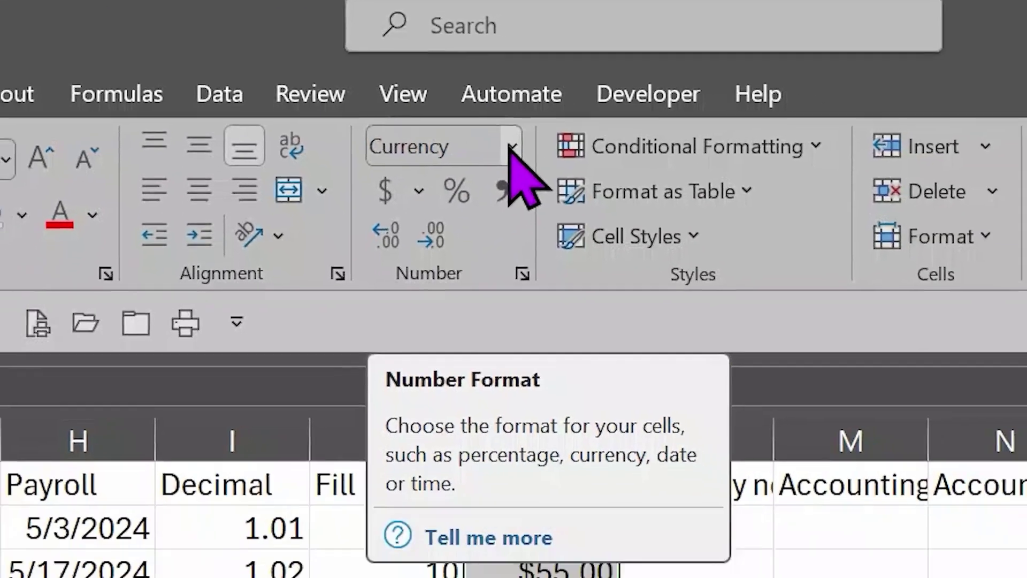
click(512, 148)
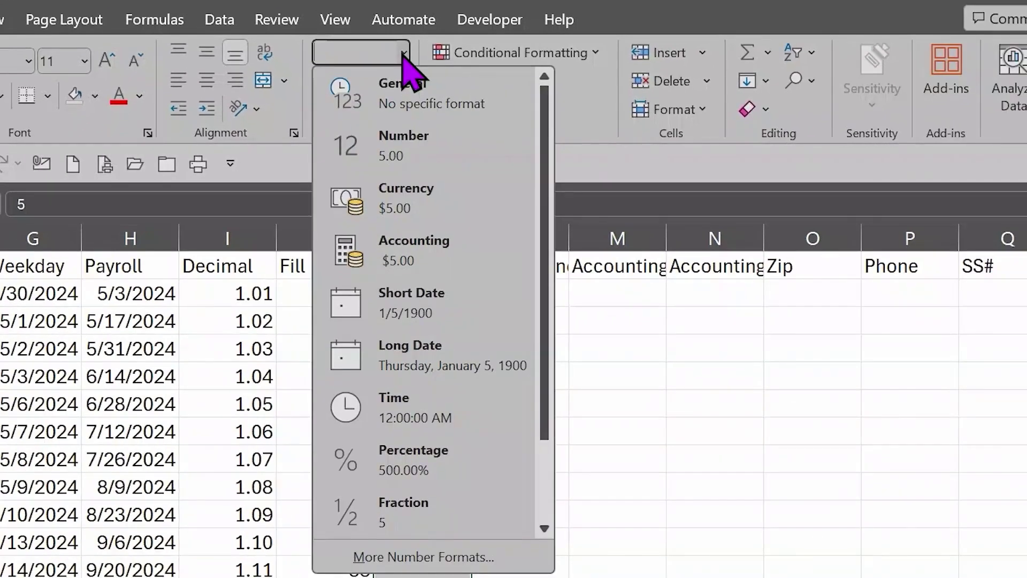
click(405, 198)
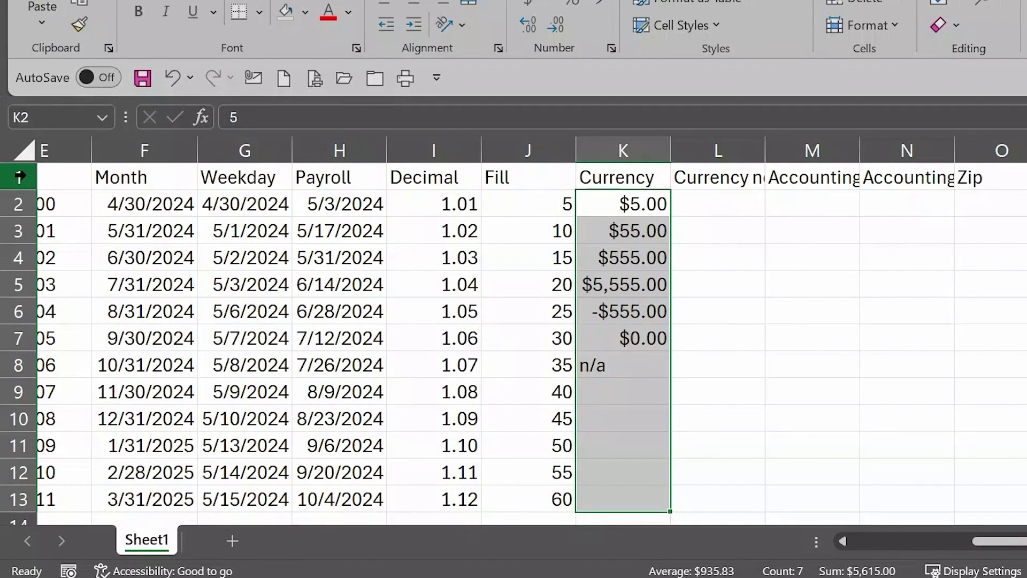
Step: Select all of row 1, the header row with the column titles
click(19, 176)
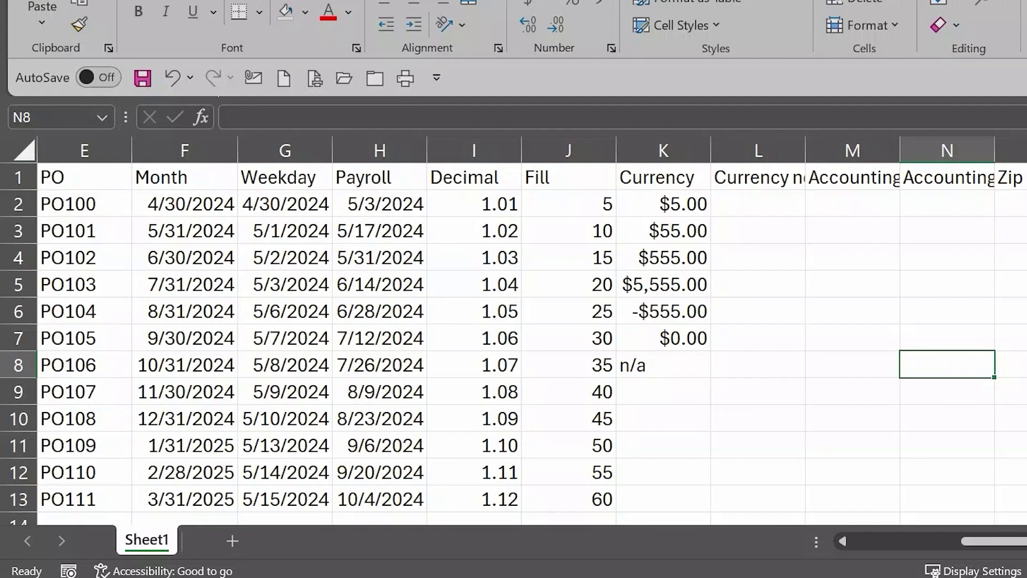
drag(1026, 177, 39, 216)
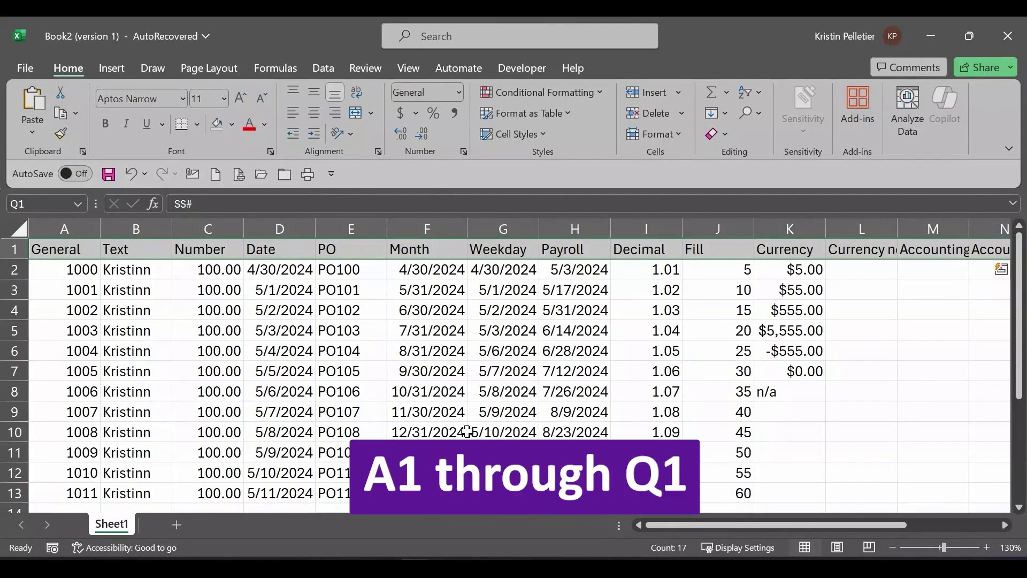
click(374, 358)
click(16, 249)
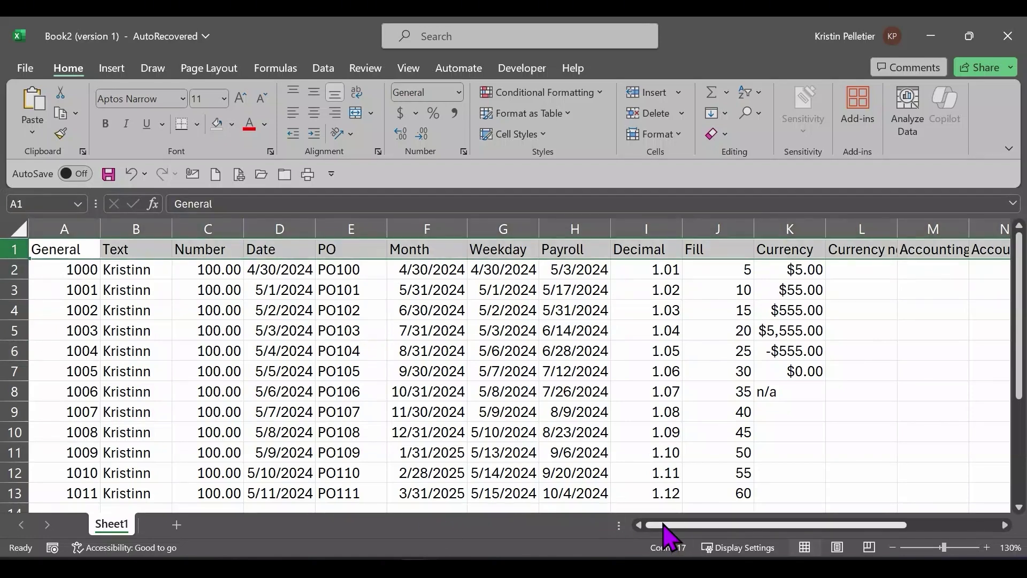
Step: Turn on Wrap Text for row 1 so long titles like Currency no decimals wrap
drag(664, 525, 769, 531)
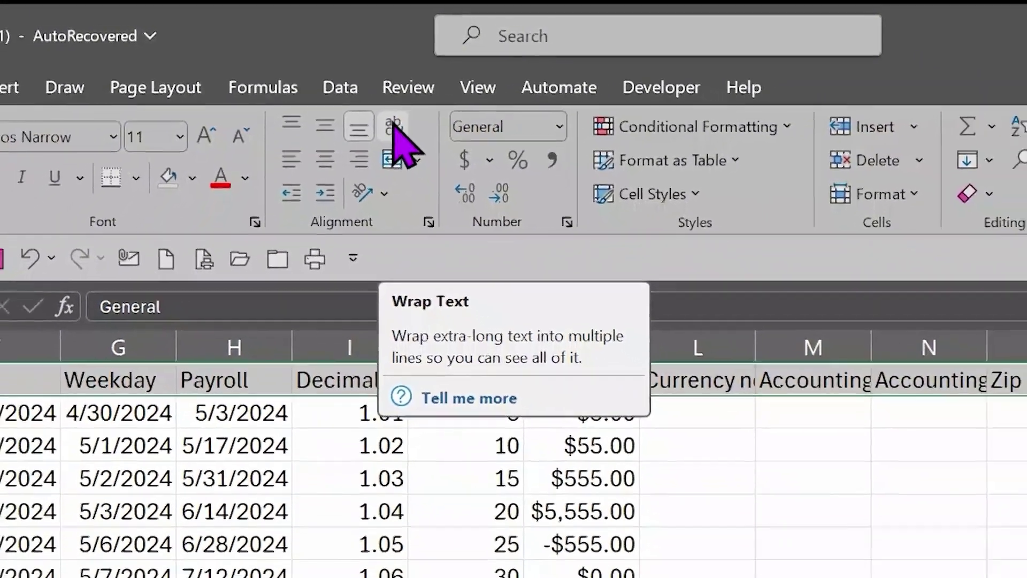
click(425, 158)
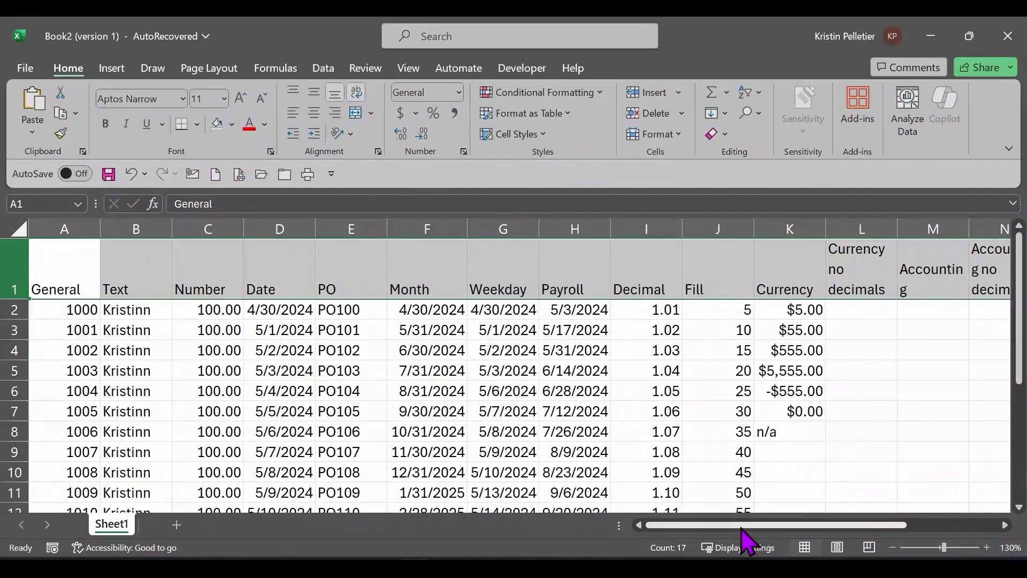
drag(740, 525, 863, 524)
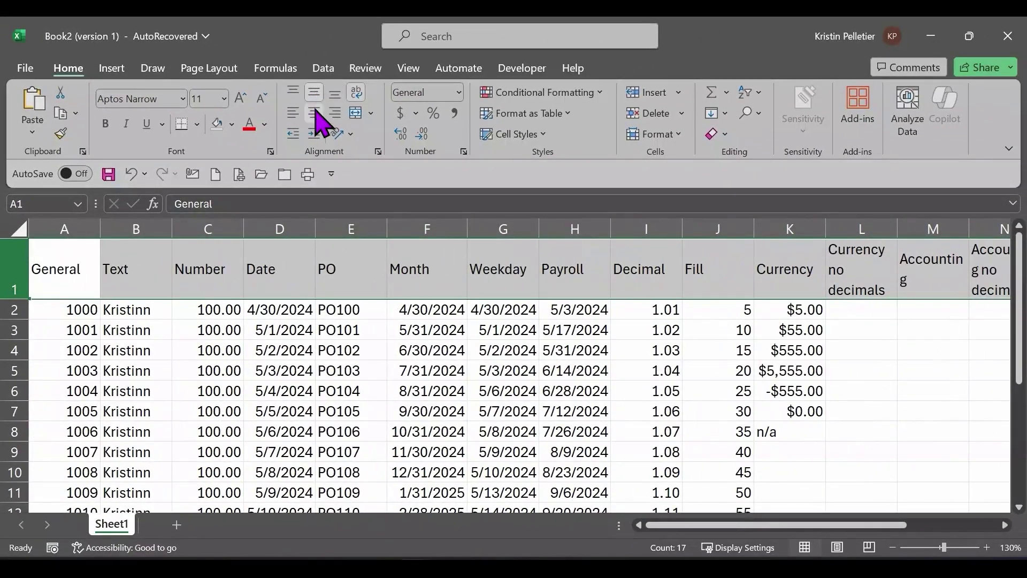
Step: Center the row 1 column titles horizontally
click(316, 116)
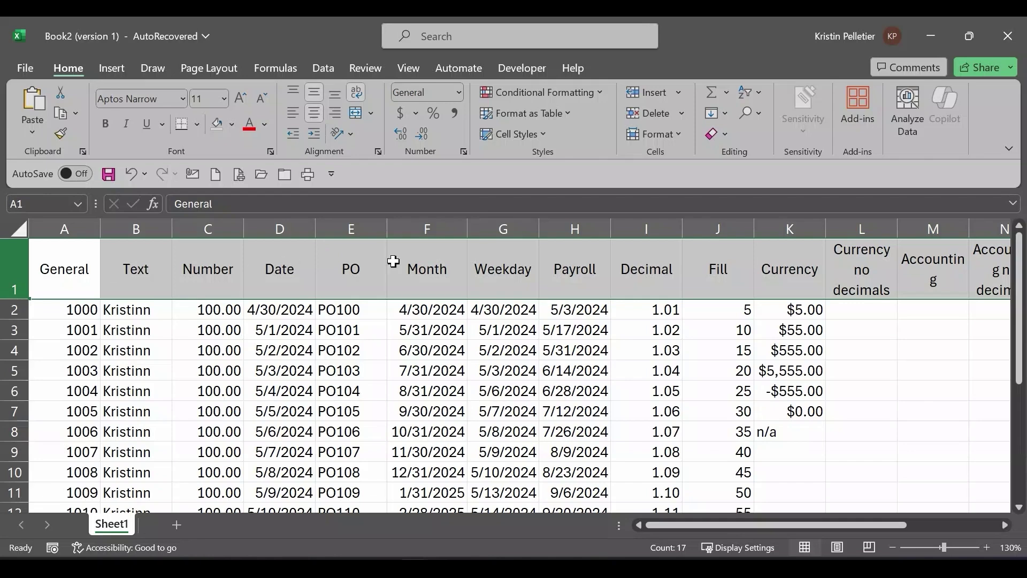
drag(707, 525, 800, 525)
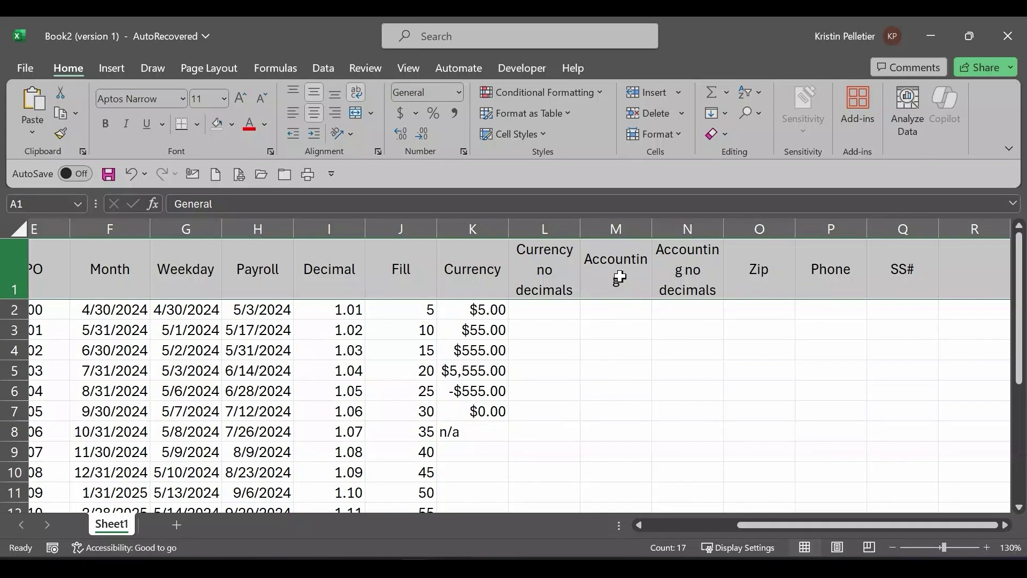
Step: Set the Accounting and Accounting no decimals titles in M1:N1 to font size 10
click(620, 276)
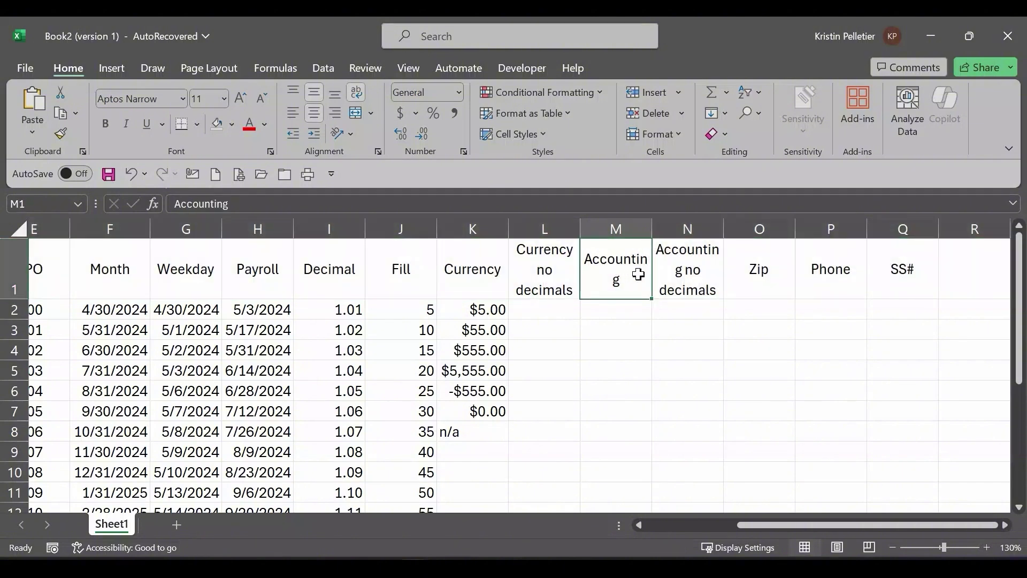
drag(638, 275, 701, 271)
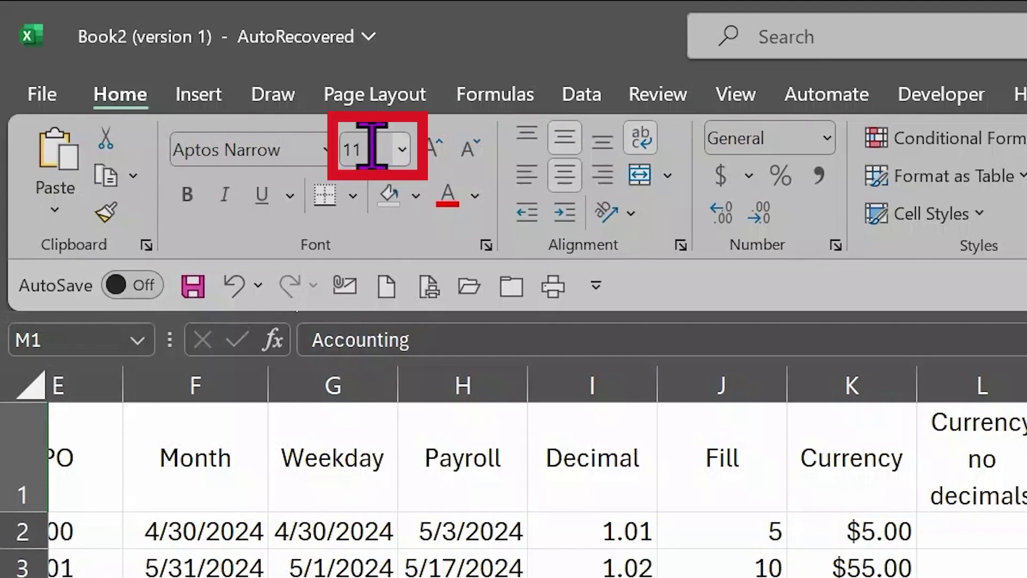
click(402, 152)
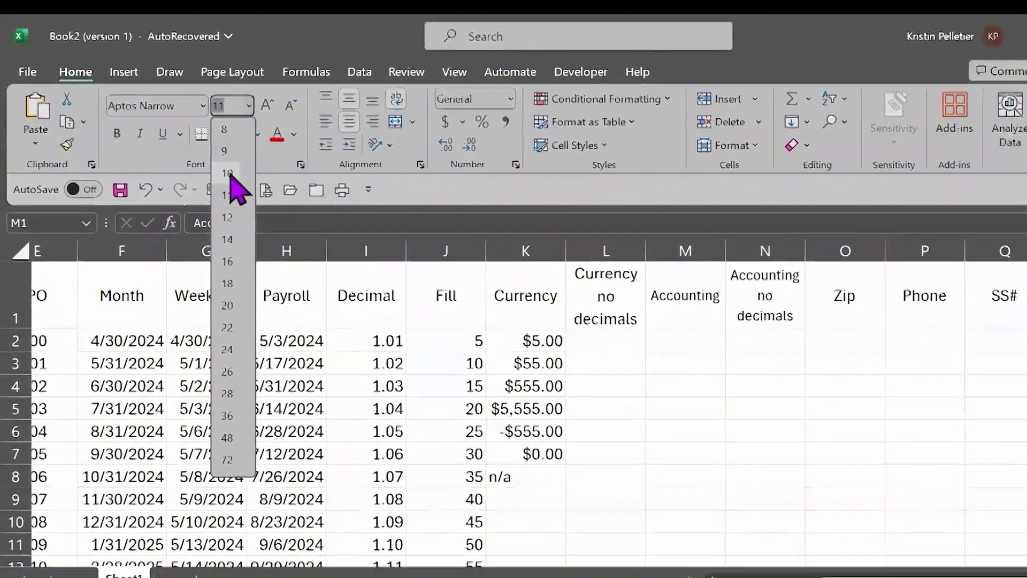
click(360, 253)
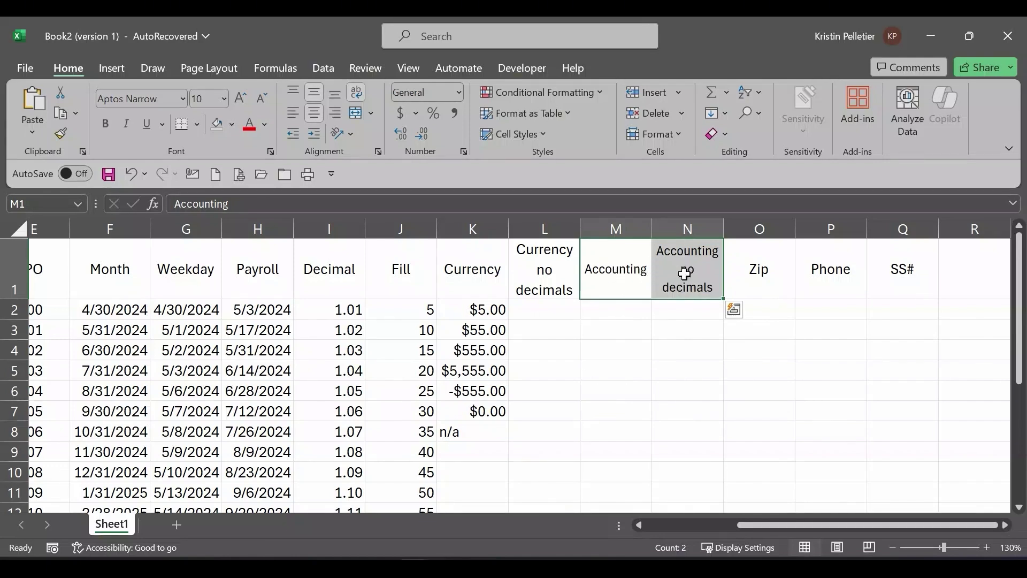
click(10, 261)
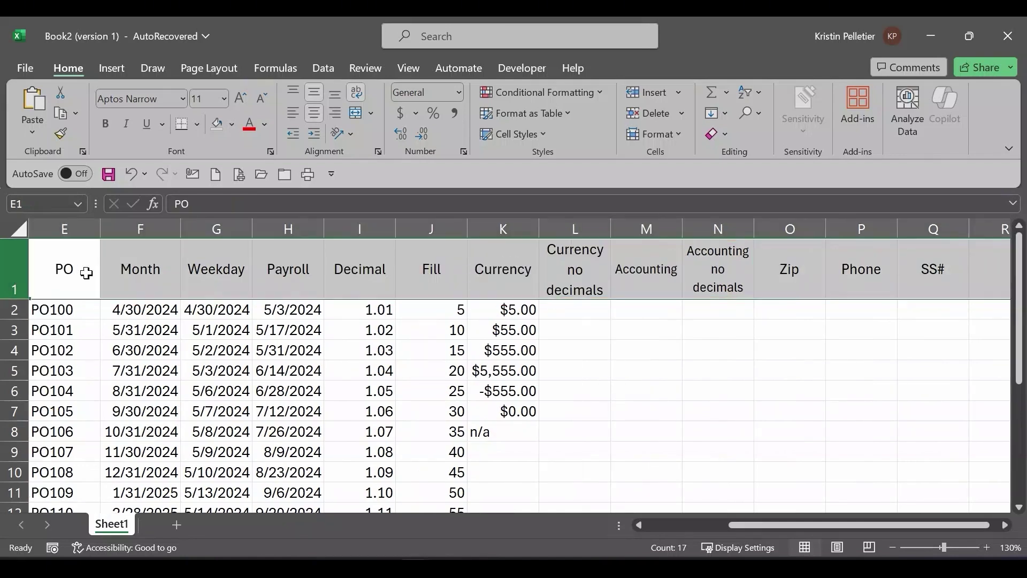
Step: Make the row 1 column titles bold
click(106, 126)
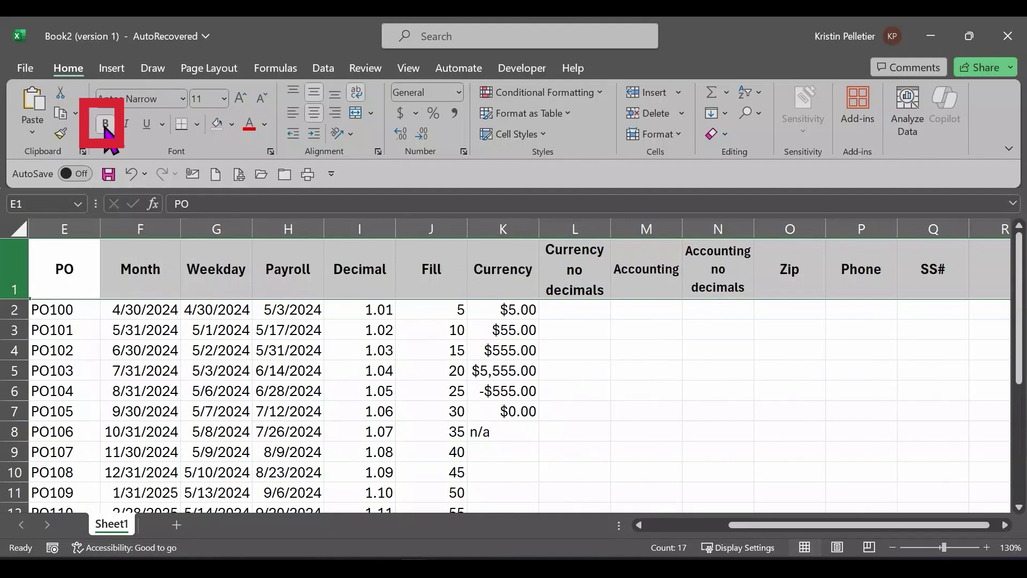
mouse_move(760, 525)
mouse_down()
mouse_move(673, 526)
mouse_move(757, 532)
mouse_up()
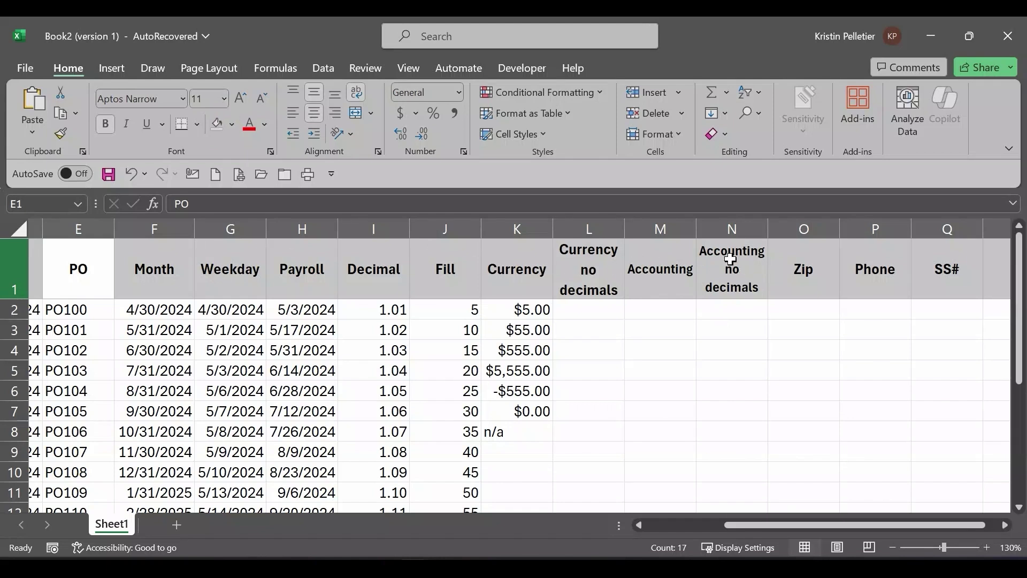
Step: Fill the Currency values and n/a in K2:K8 across into columns L through N
click(673, 349)
click(588, 311)
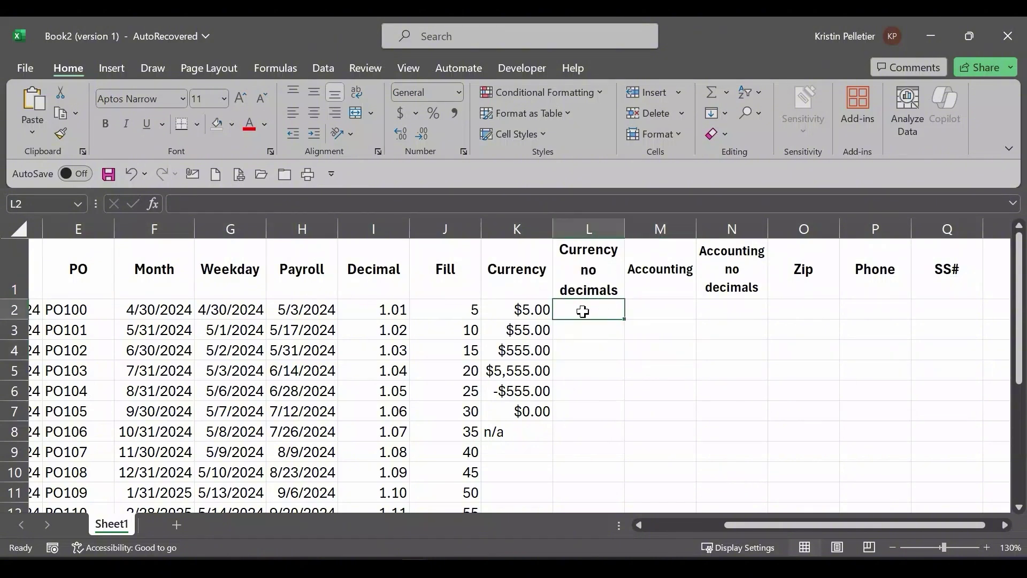
drag(525, 305, 529, 428)
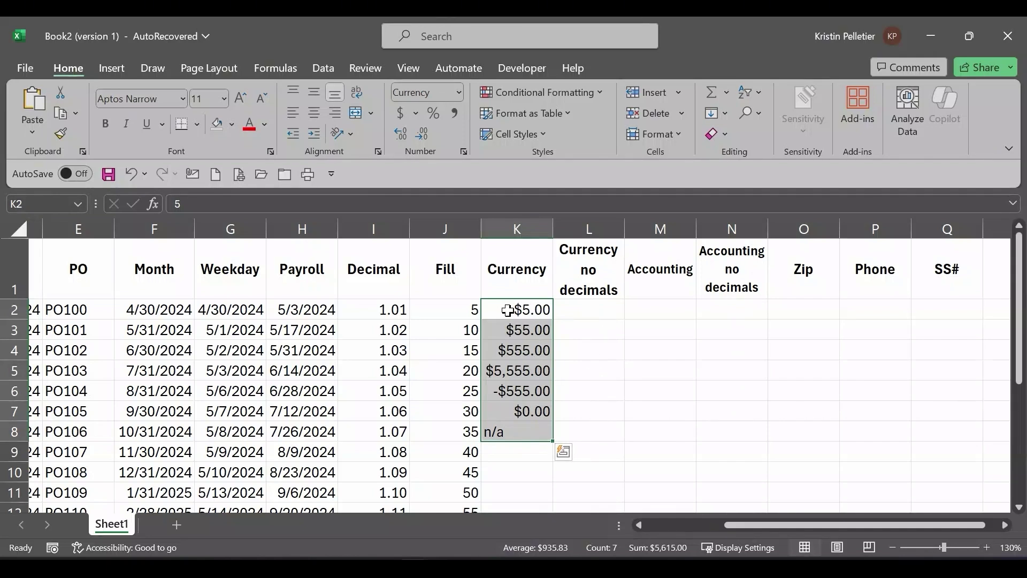
drag(508, 310, 515, 435)
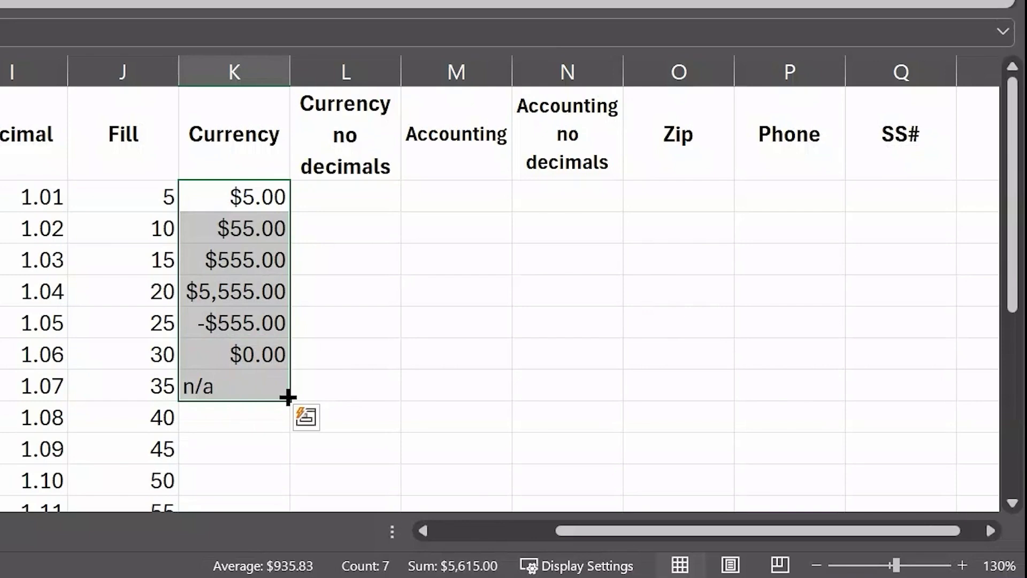
drag(288, 397, 605, 373)
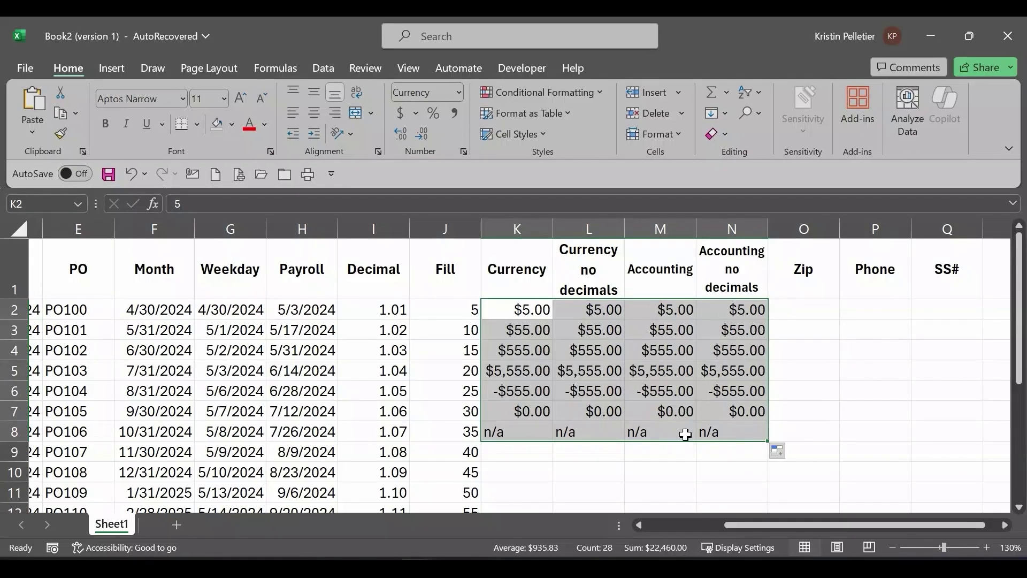
Step: Select L2:L8 in the Currency no decimals column
click(591, 310)
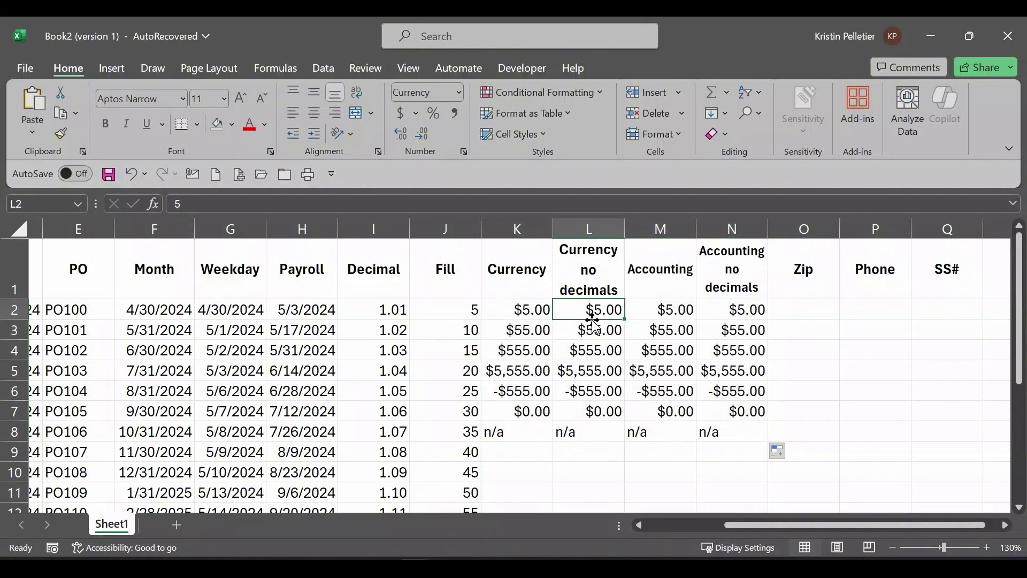
drag(580, 332, 576, 433)
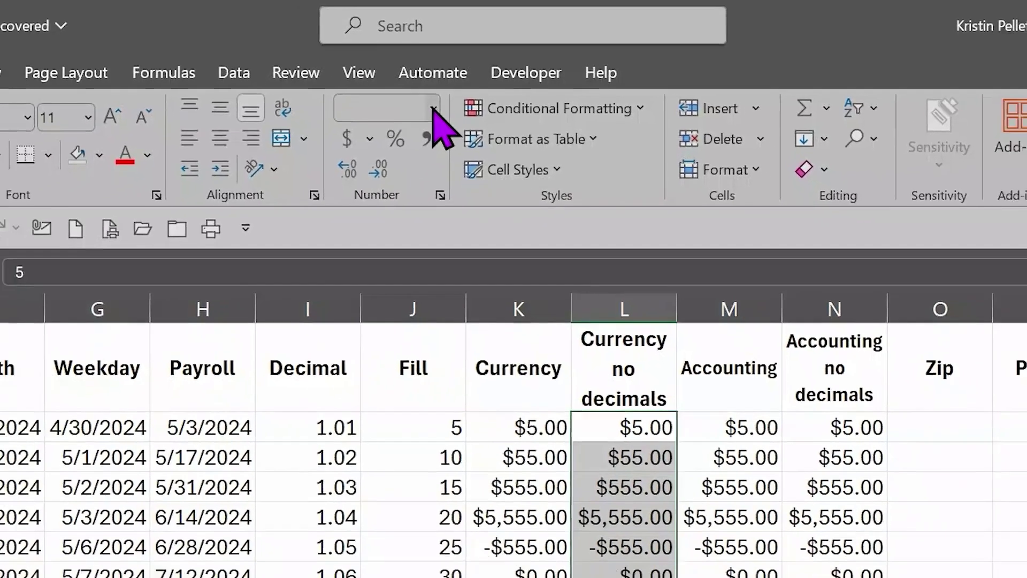
click(434, 112)
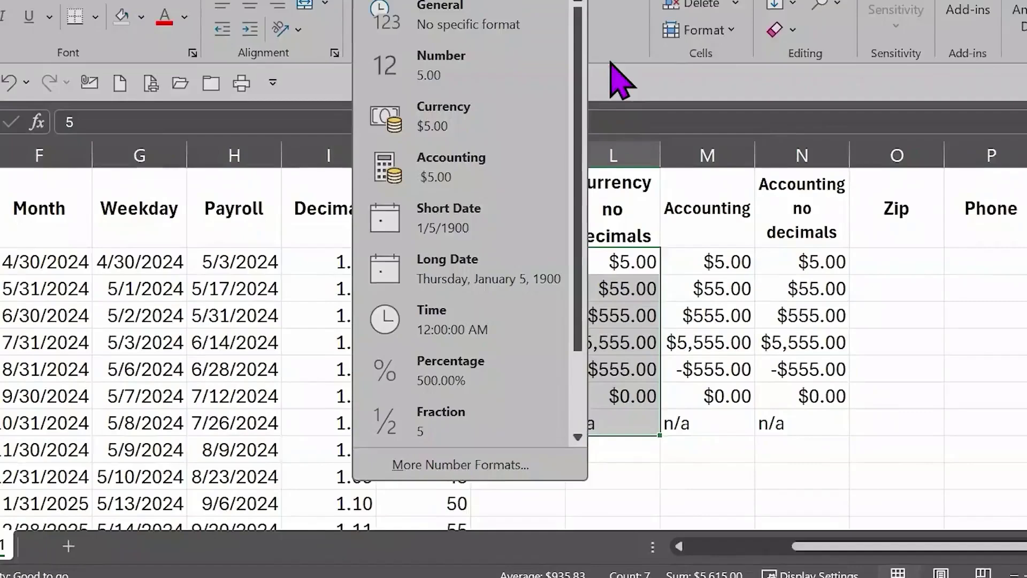
click(590, 157)
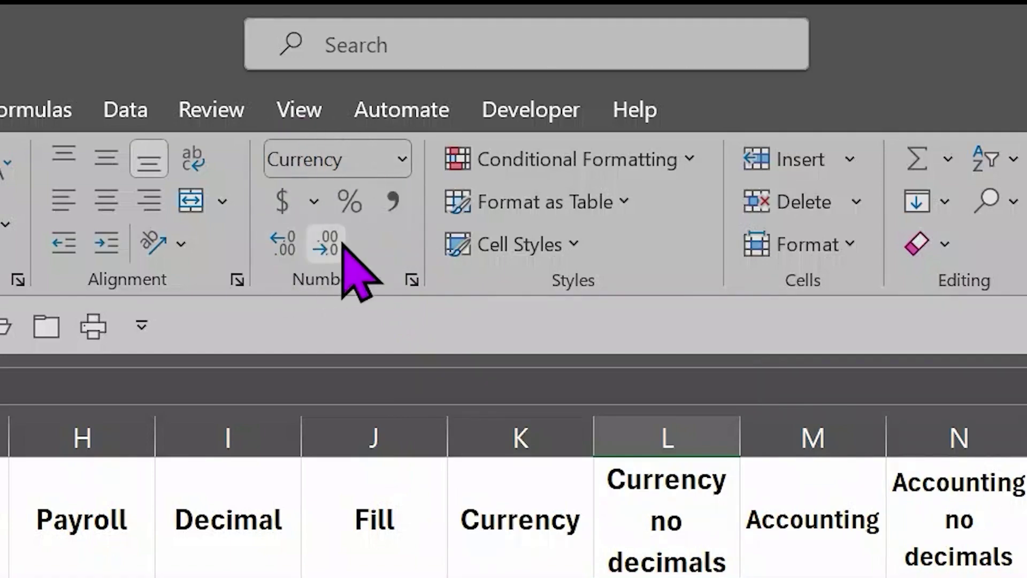
click(411, 280)
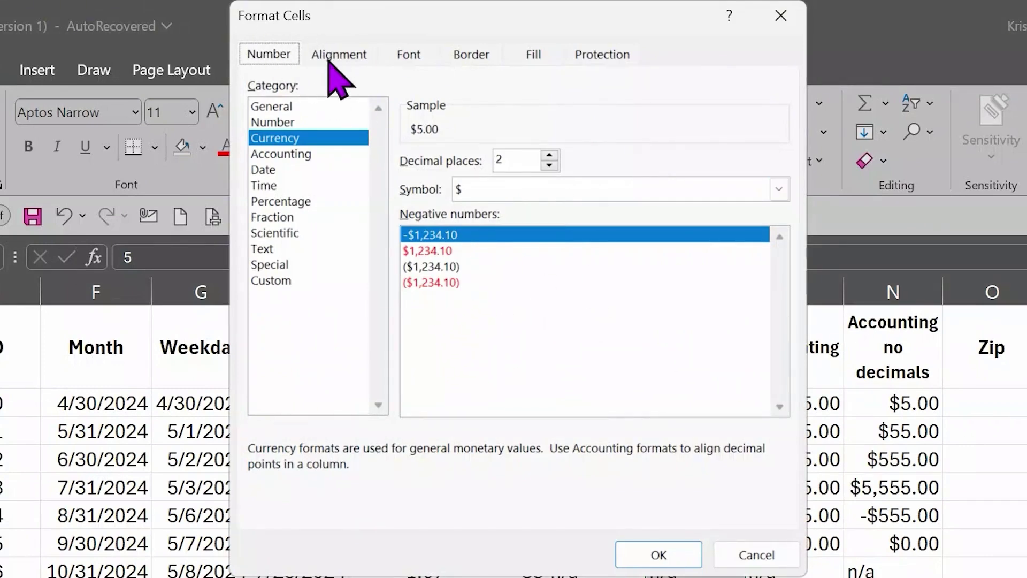
click(780, 18)
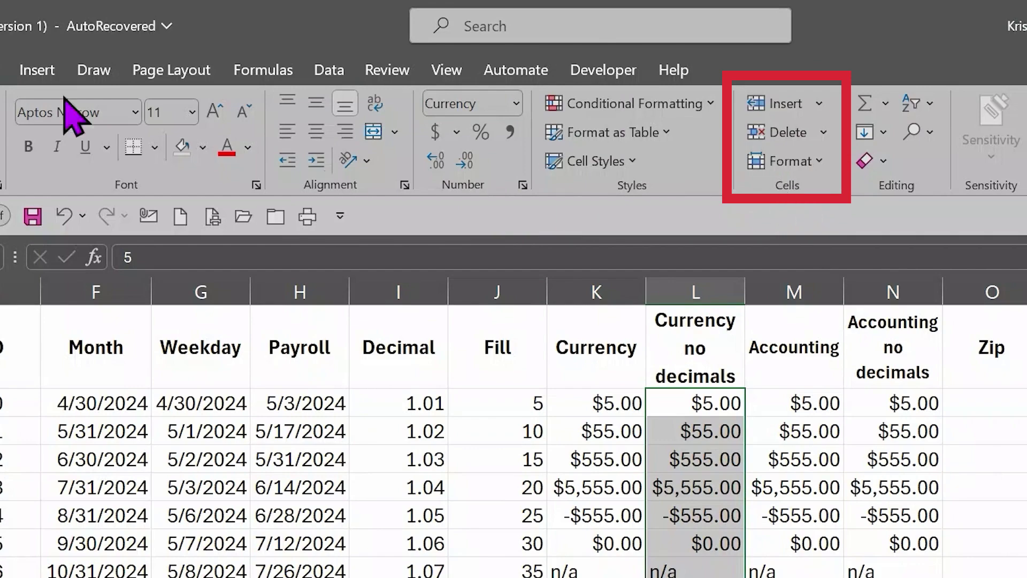
click(821, 161)
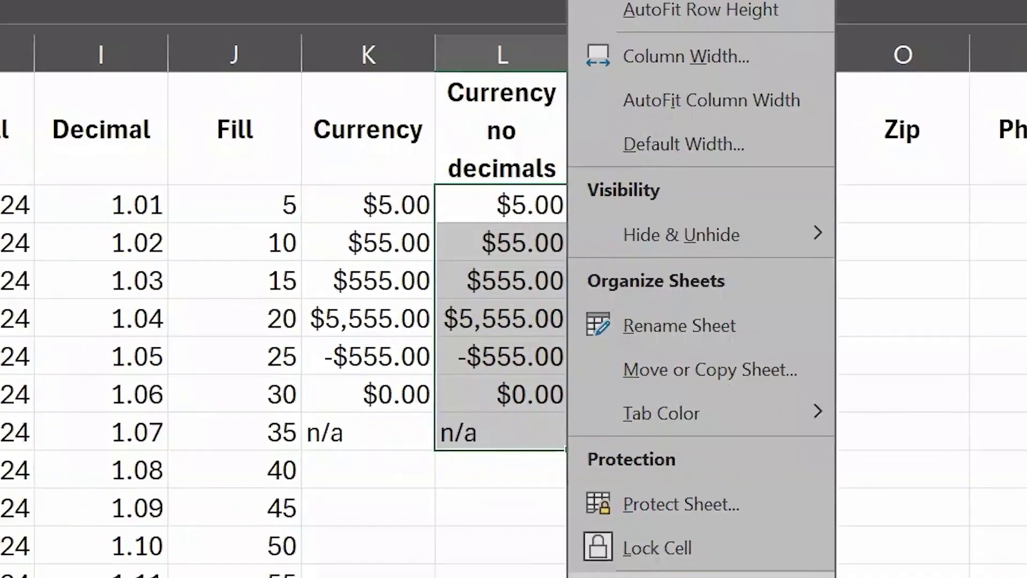
click(478, 496)
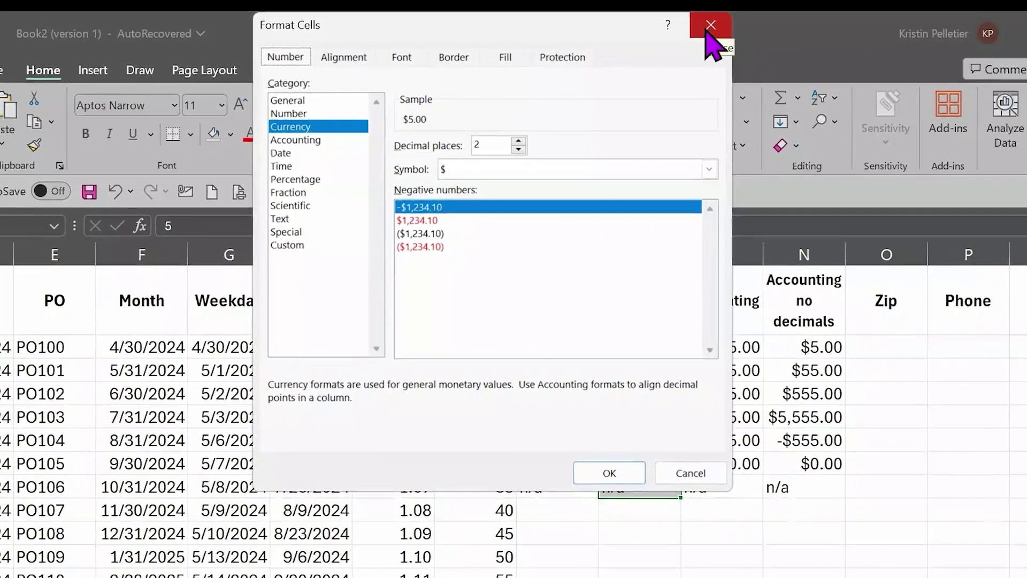
click(799, 20)
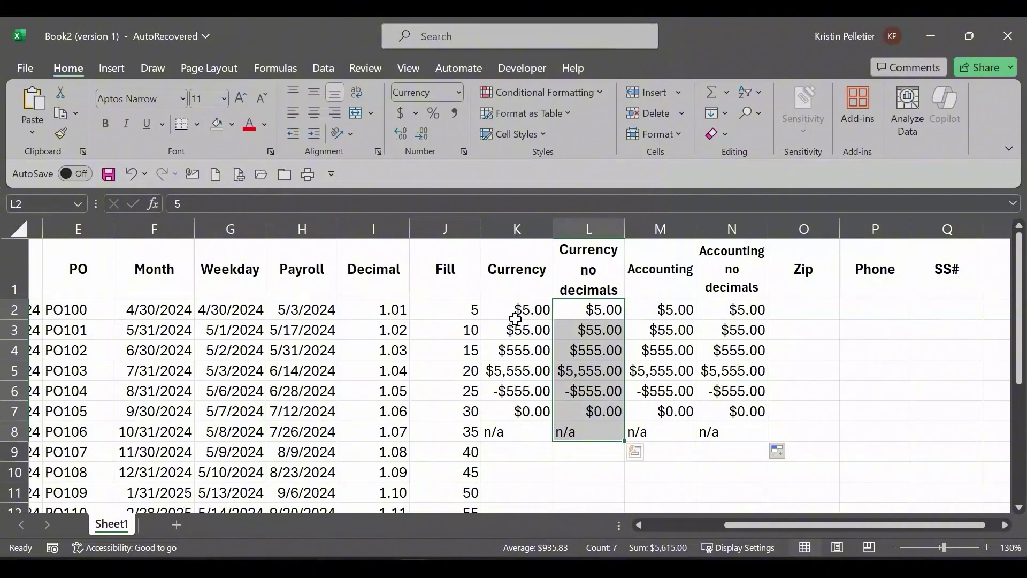
Step: Open and close Format Cells via More Number Formats and the Number dialog launcher
right_click(598, 352)
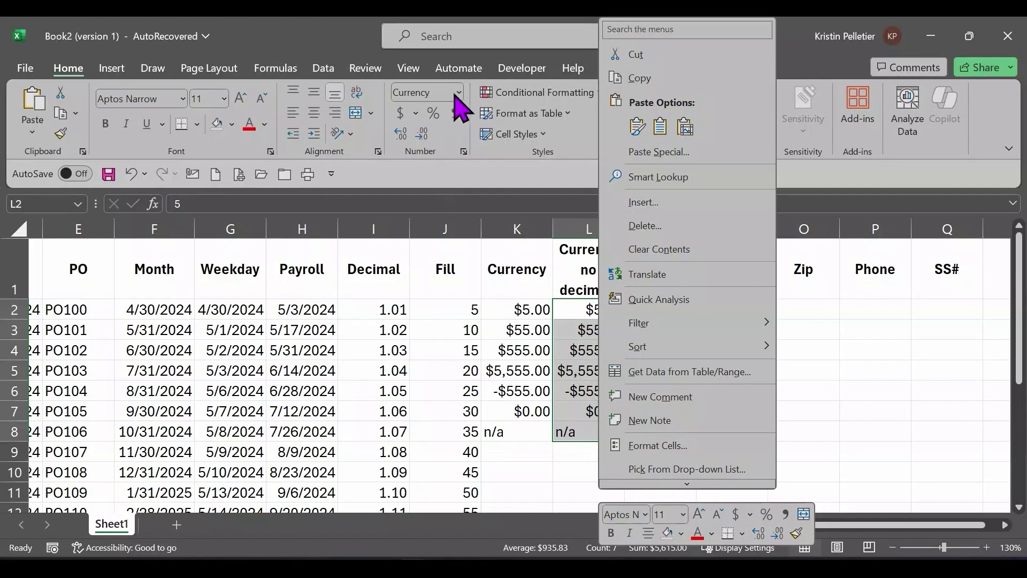
click(459, 94)
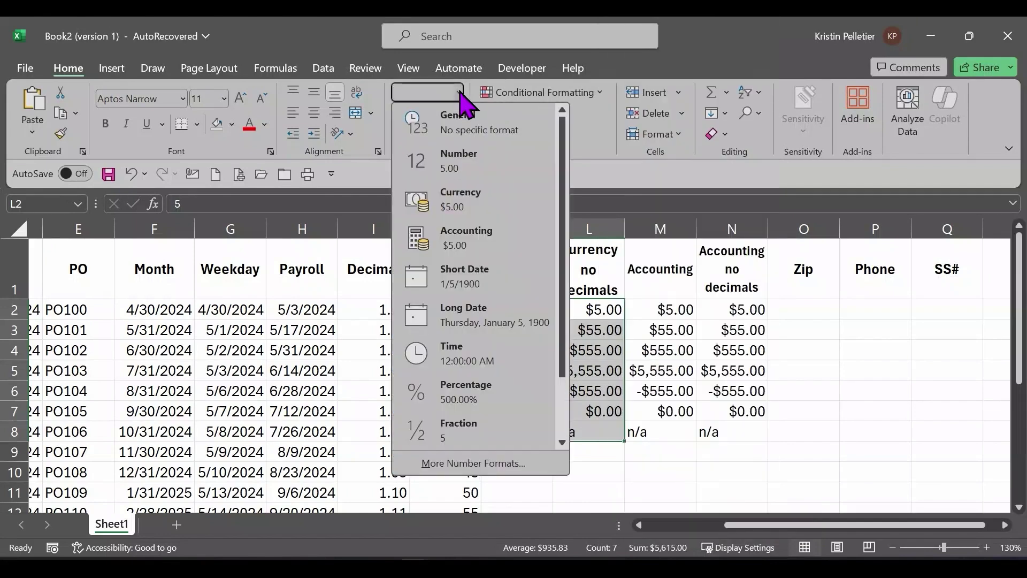
click(483, 466)
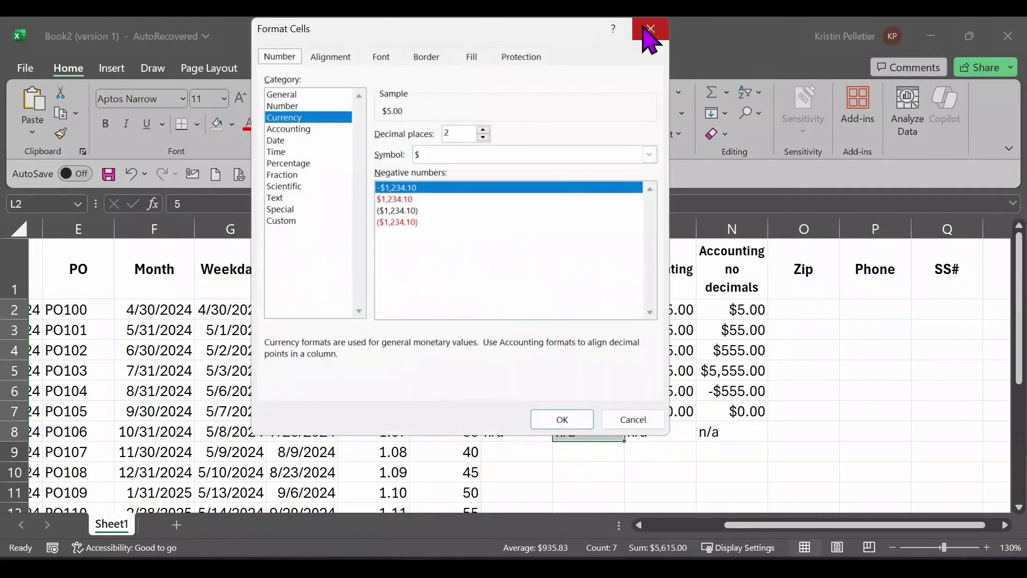
click(652, 30)
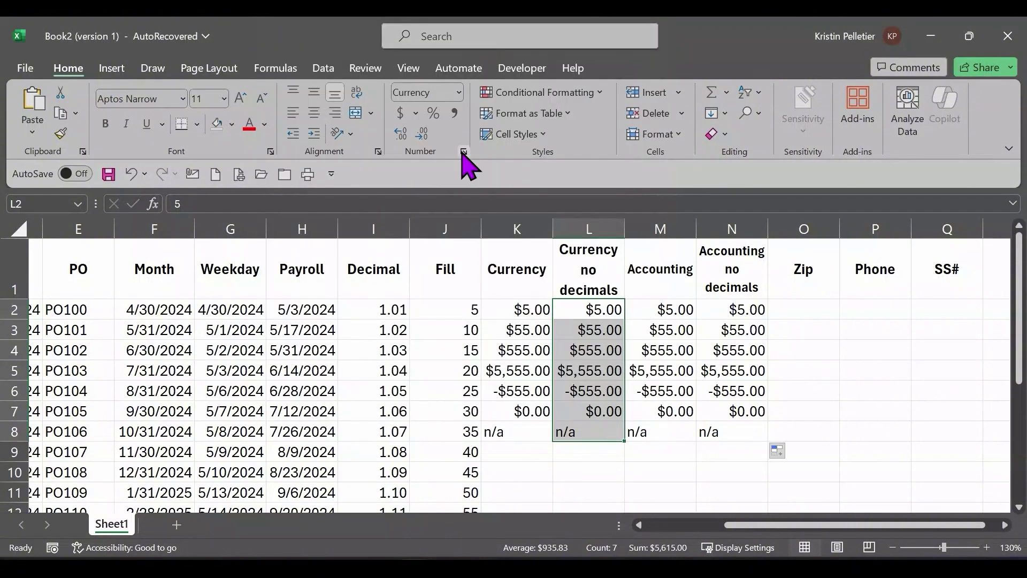
click(463, 152)
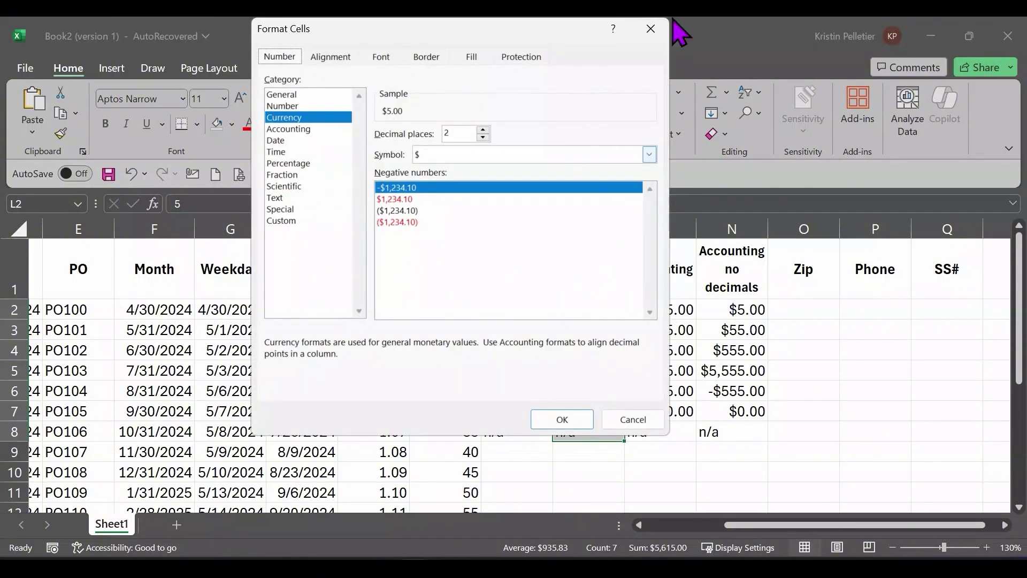
click(651, 30)
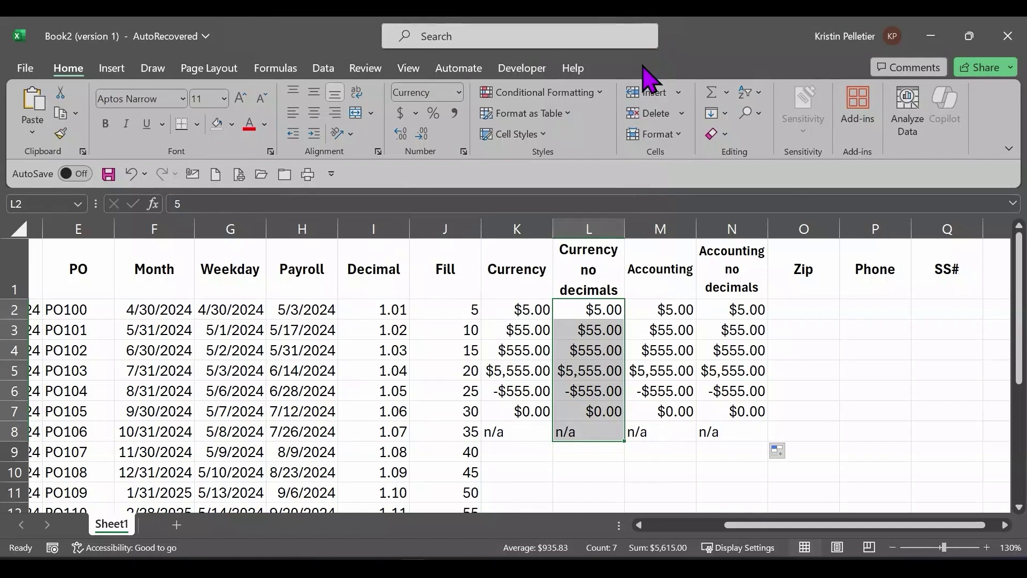
Step: Open and cancel Format Cells from Format > Format Cells, then right-click L2:L8
click(679, 135)
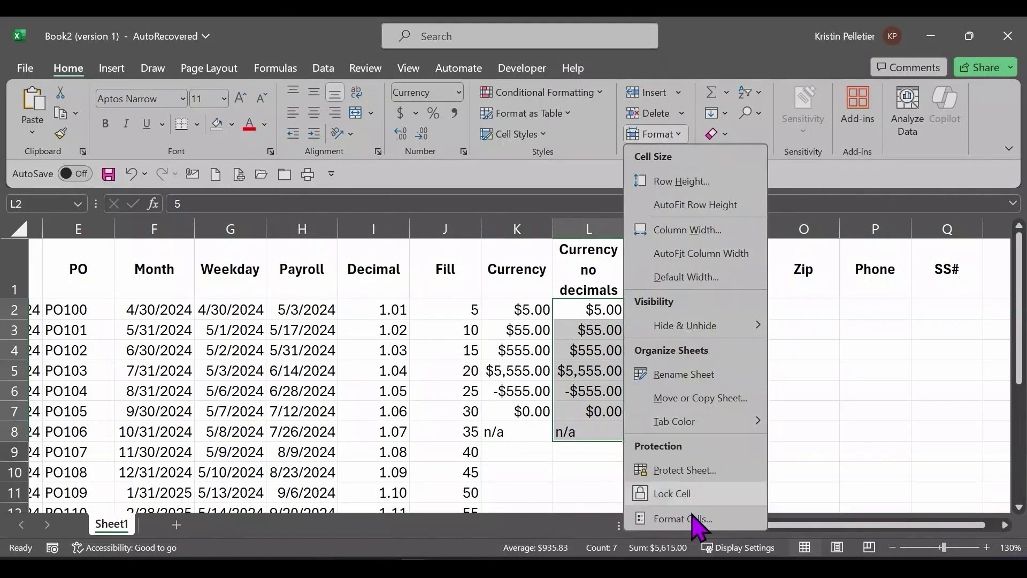
click(690, 518)
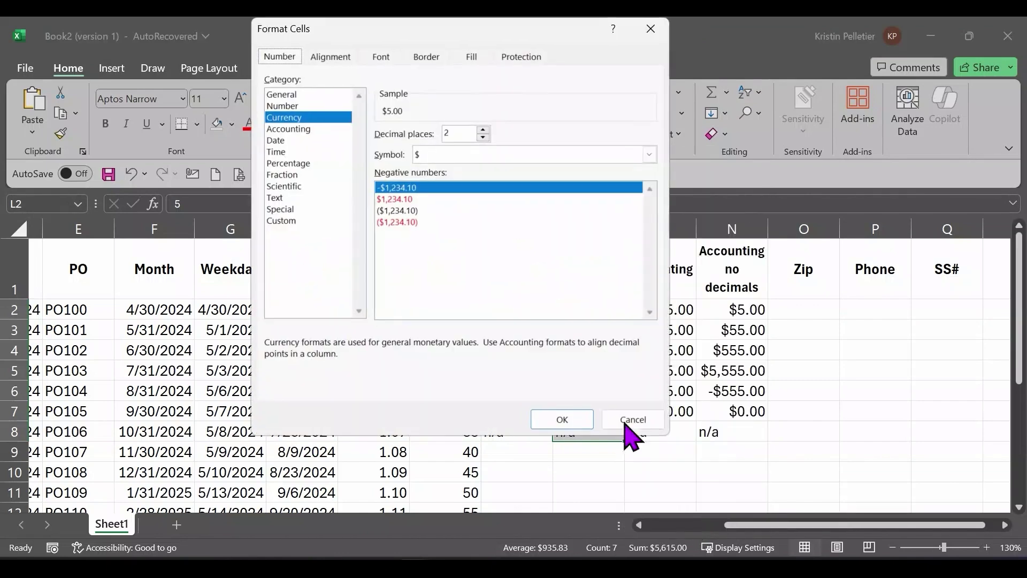
click(653, 26)
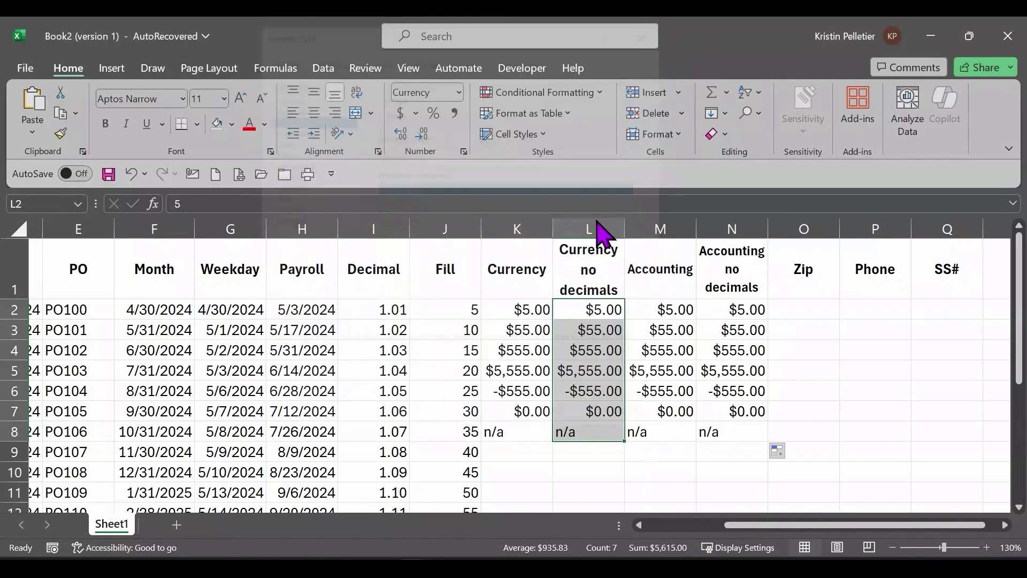
right_click(591, 366)
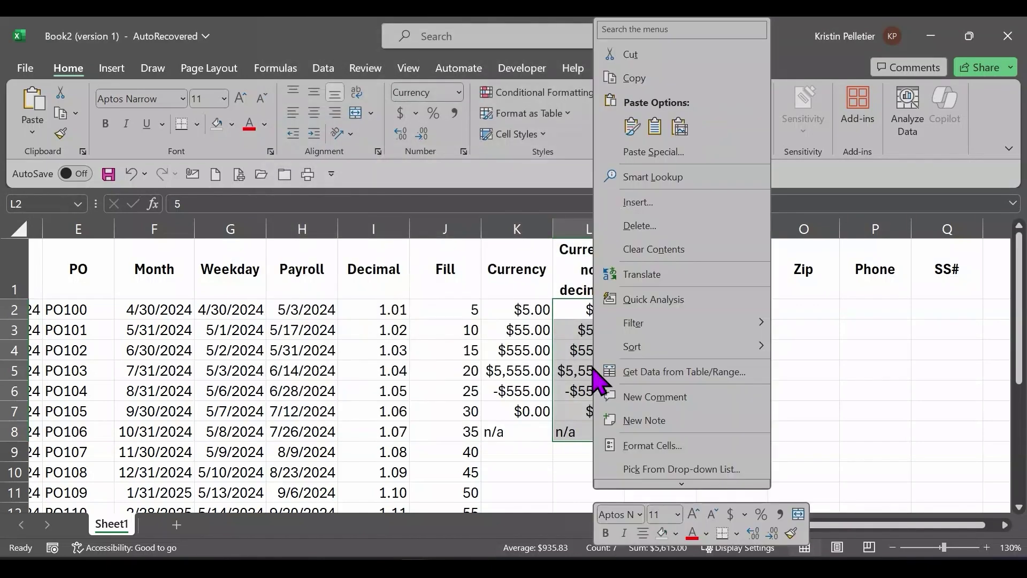
Step: In Format Cells, set Currency to 0 decimals with red ($1,234) negatives and browse the Symbol list
click(653, 446)
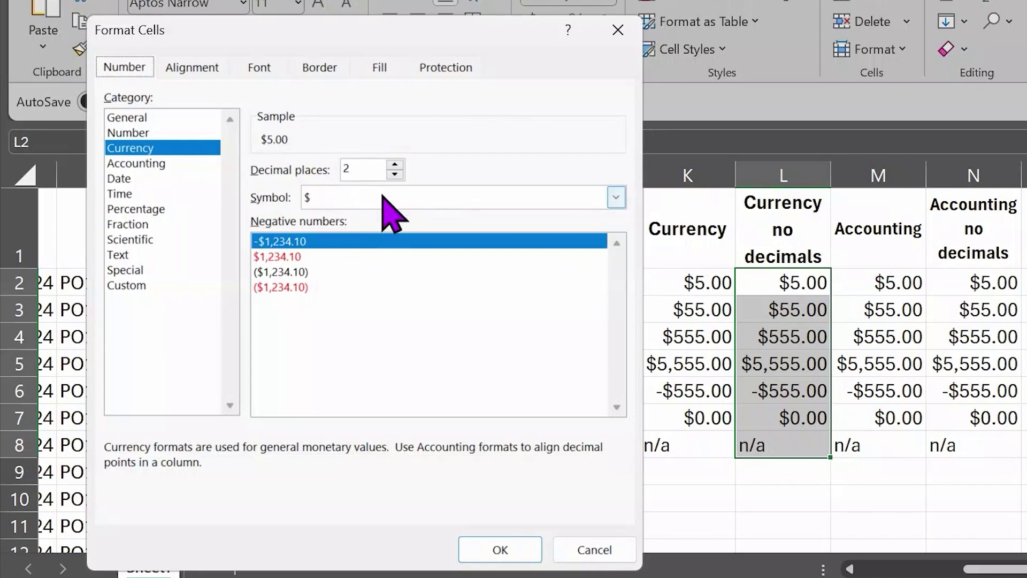
click(395, 174)
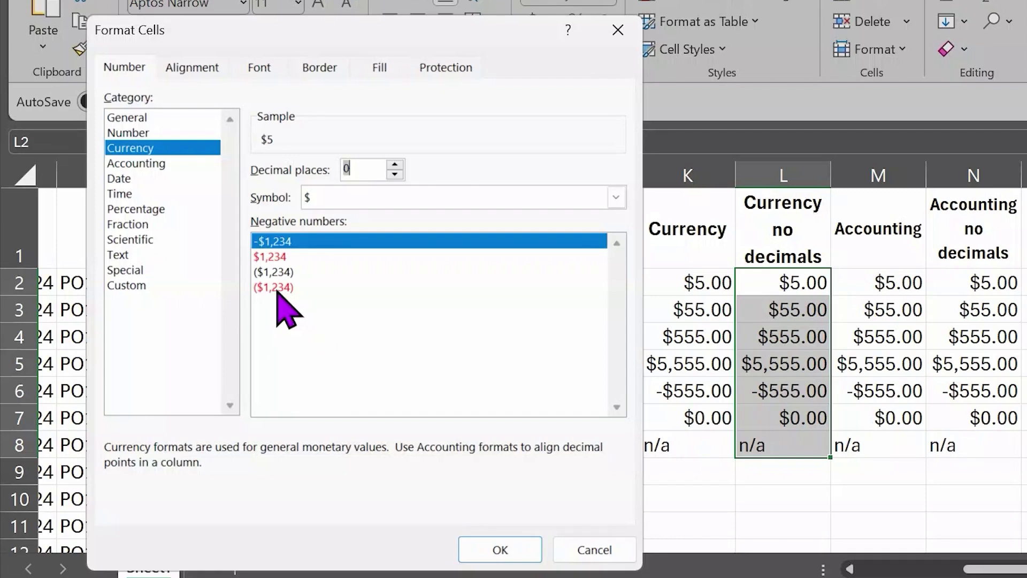
click(276, 289)
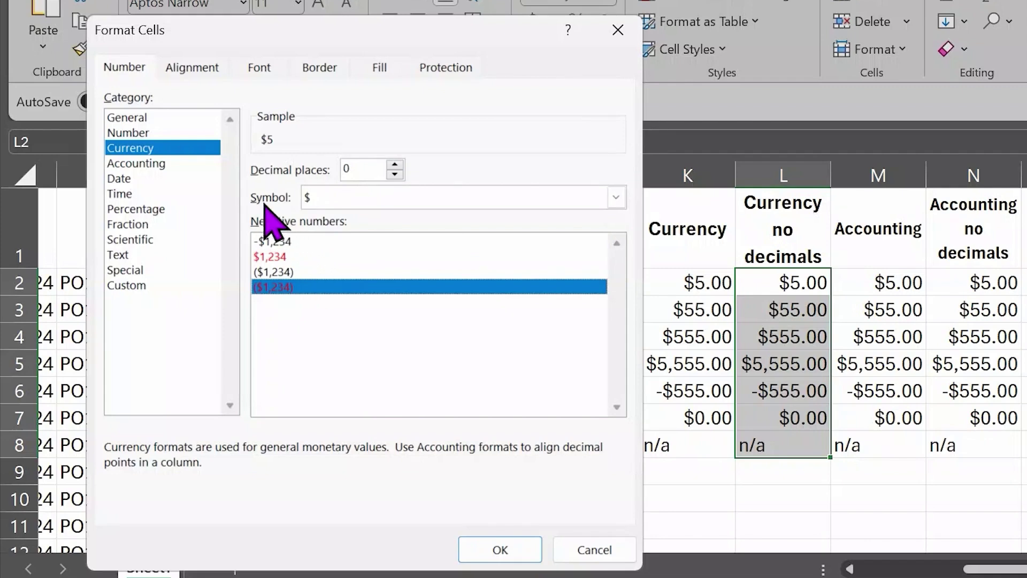
click(616, 198)
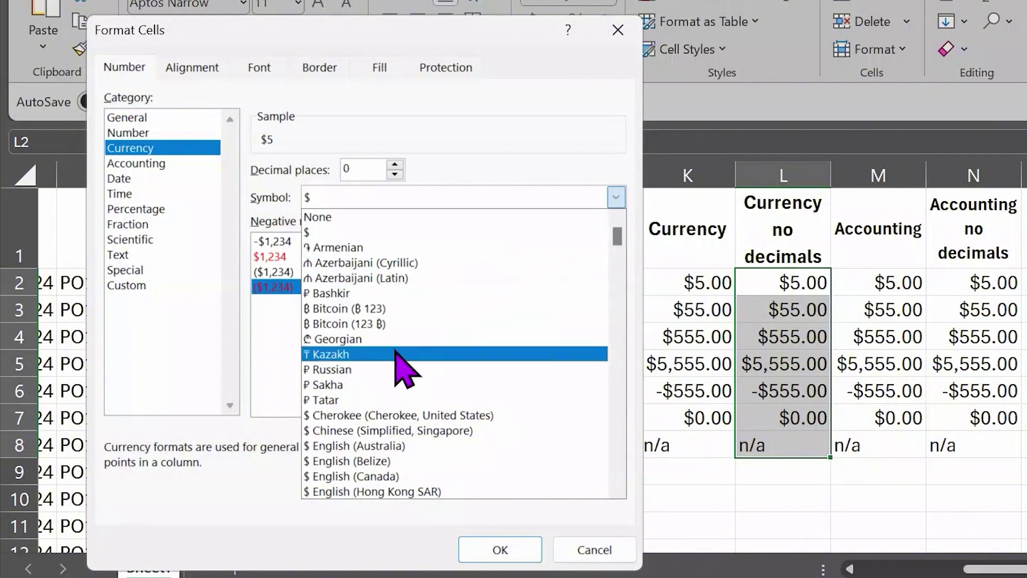
scroll(415, 375, down, 3)
scroll(437, 374, down, 5)
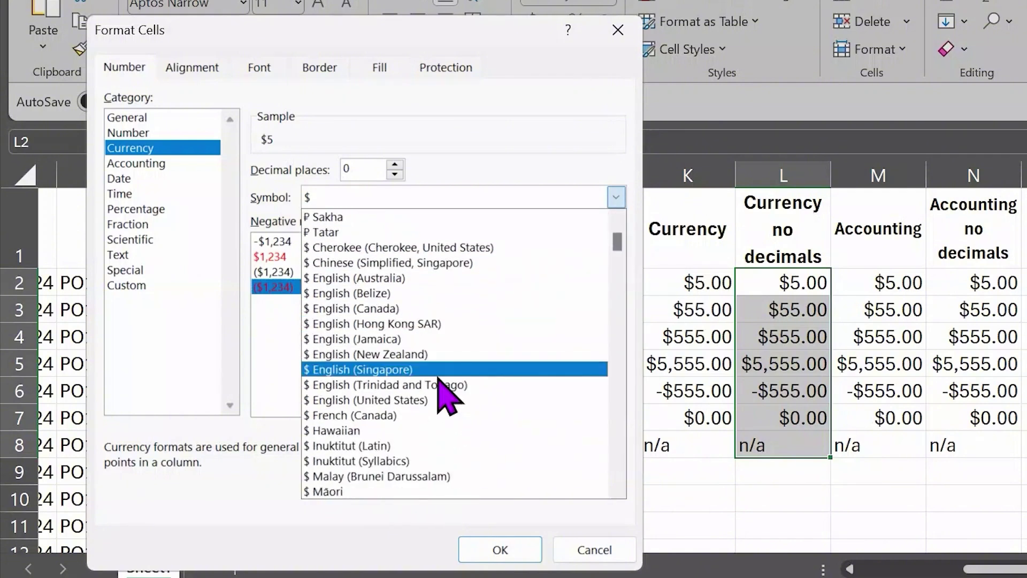
scroll(445, 384, down, 4)
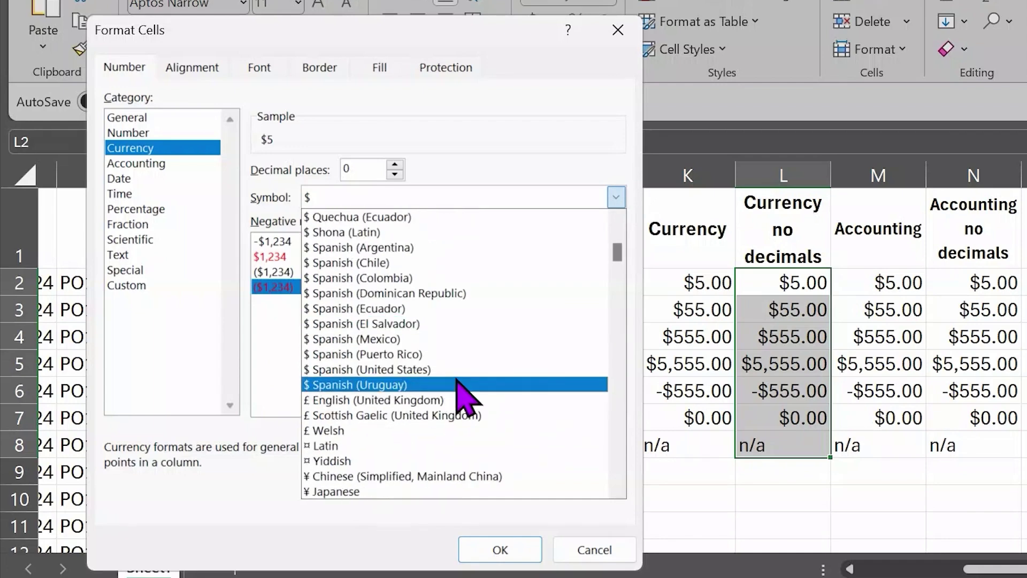
scroll(459, 381, down, 1)
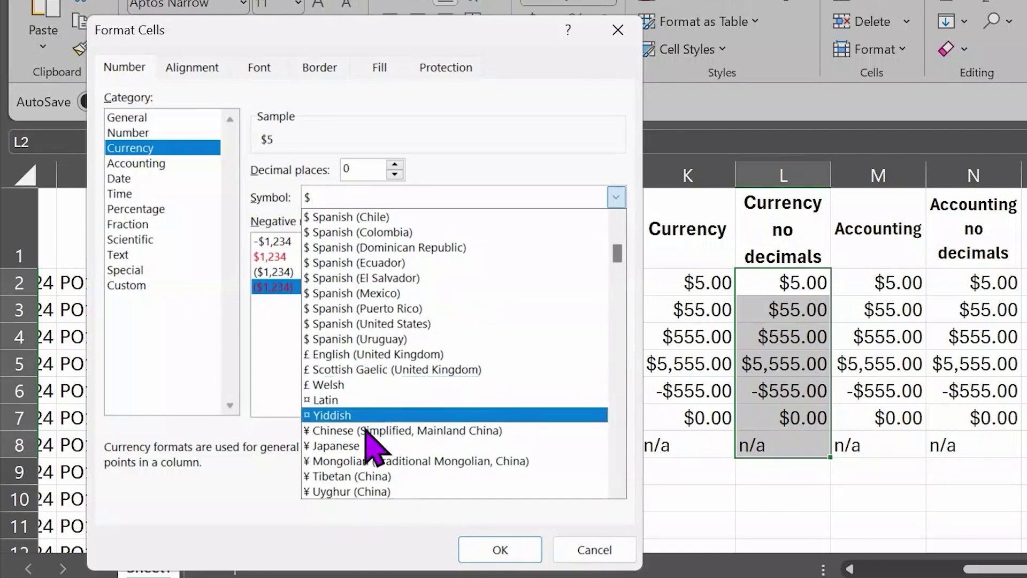
Step: Keep $, move the dialog, then compare Accounting and Currency via More Accounting Formats, ending on Currency
click(469, 196)
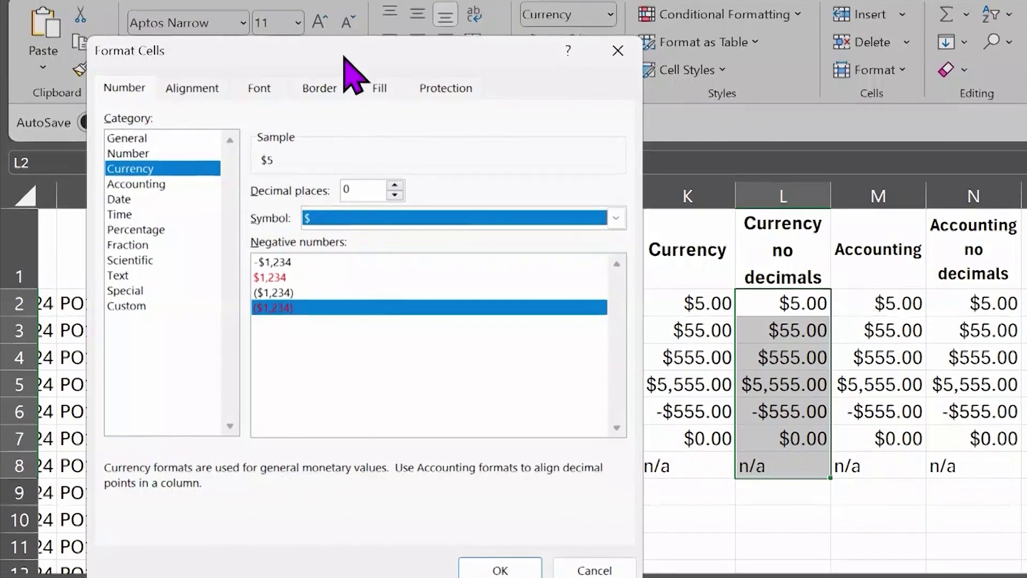
drag(344, 33, 298, 160)
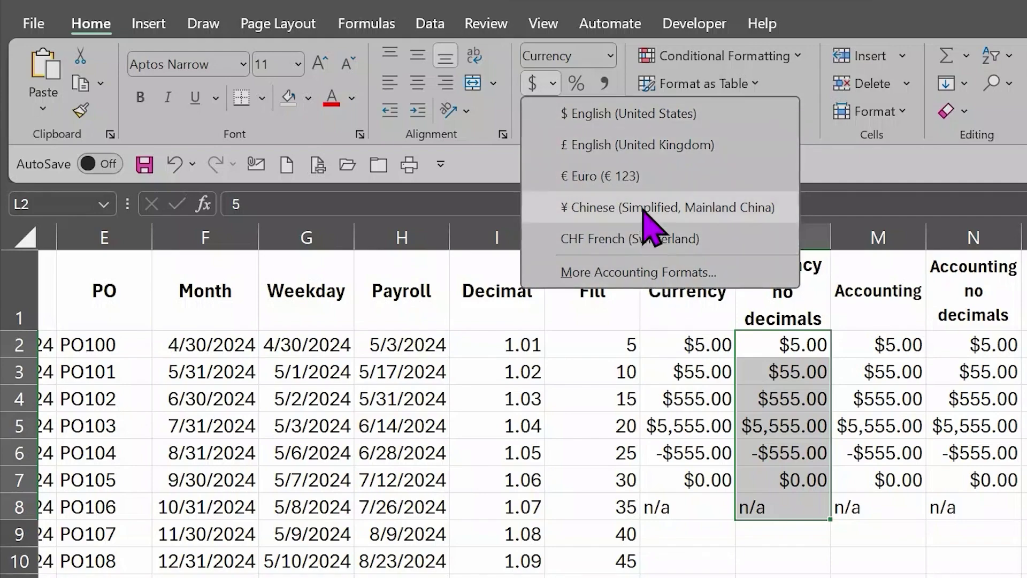
click(618, 273)
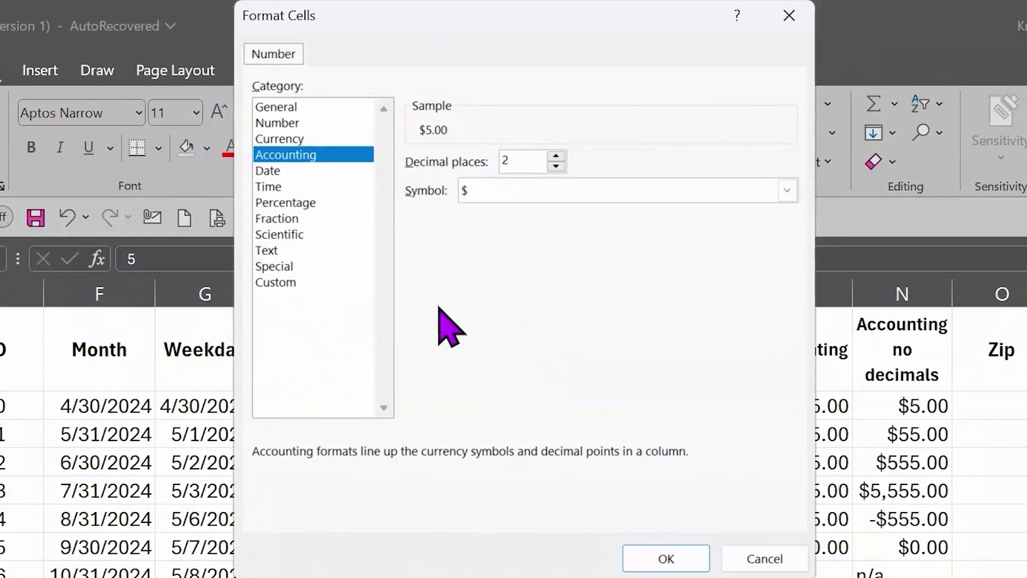
click(299, 139)
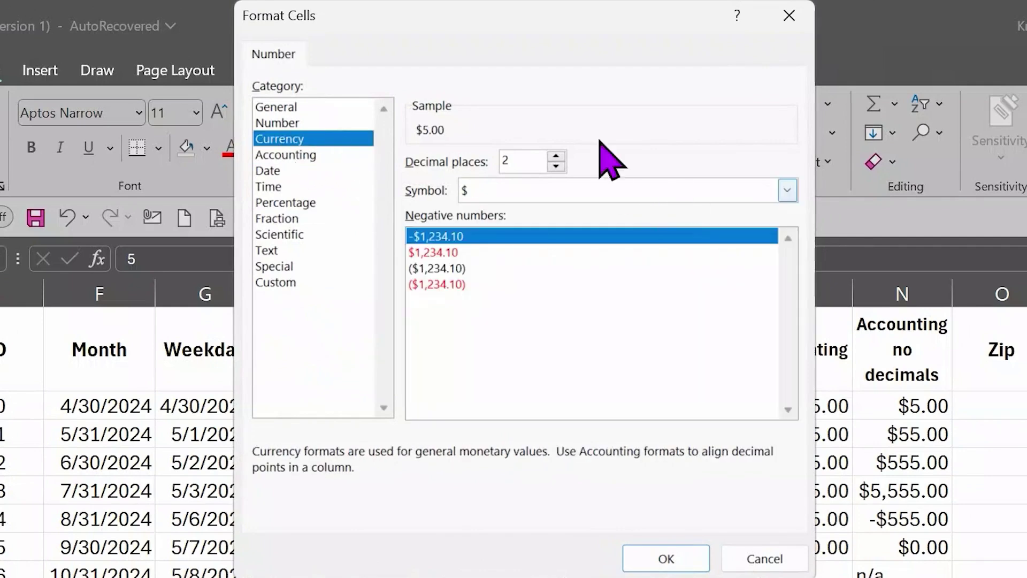
click(294, 155)
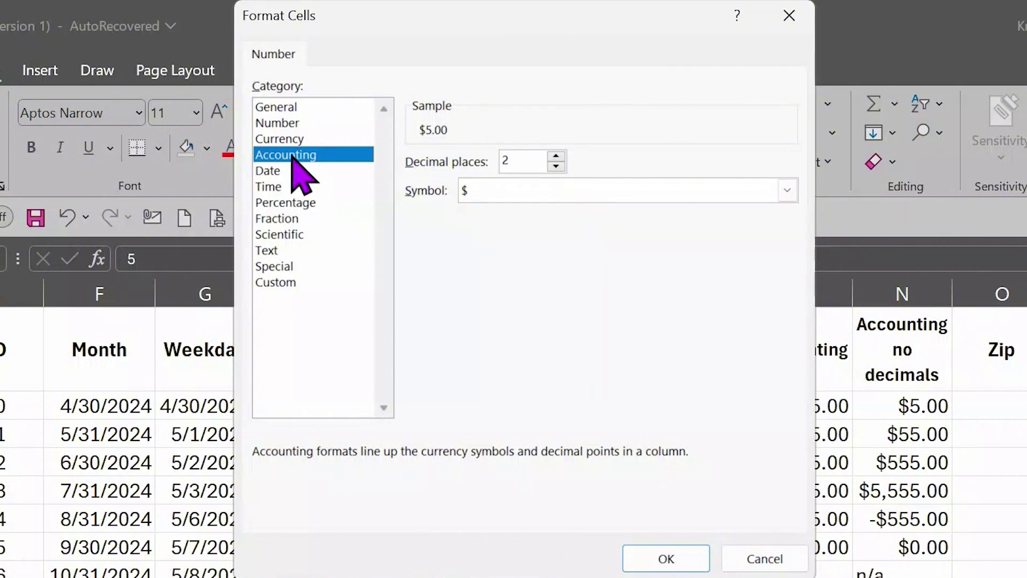
click(286, 140)
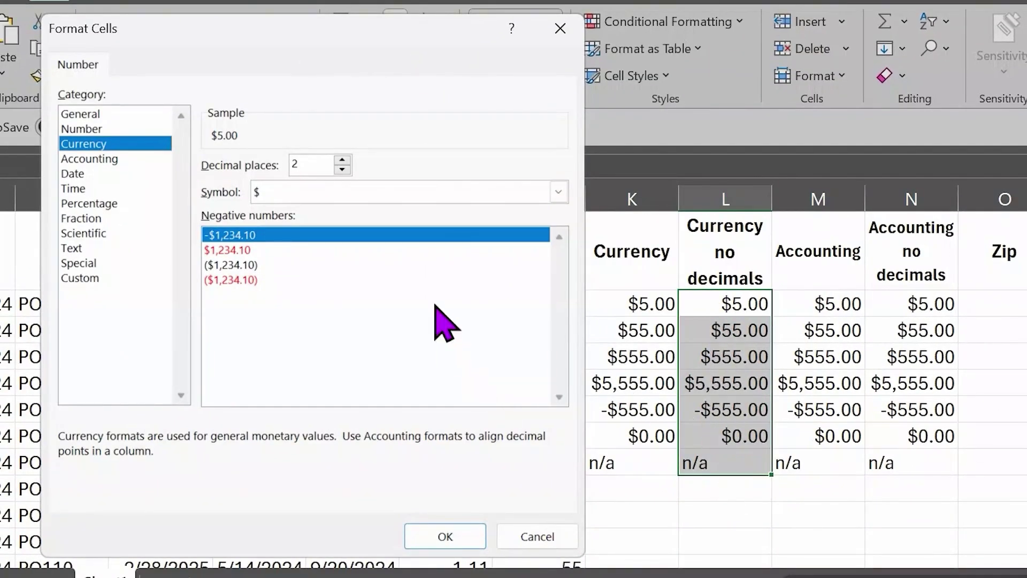
Step: Apply Currency with 0 decimal places and red ($1,234) negatives to column L
click(342, 170)
click(342, 171)
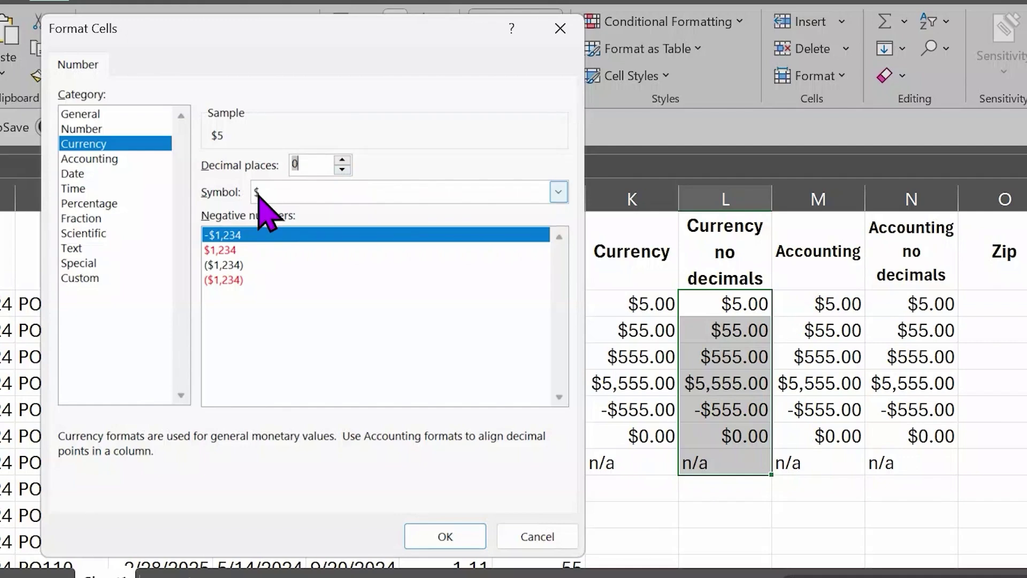
click(235, 279)
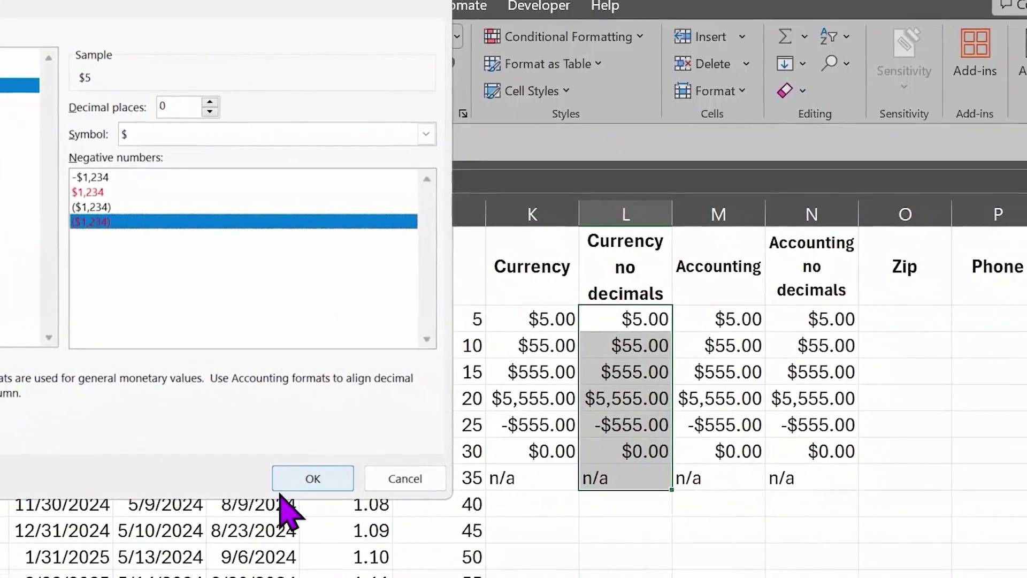
click(280, 488)
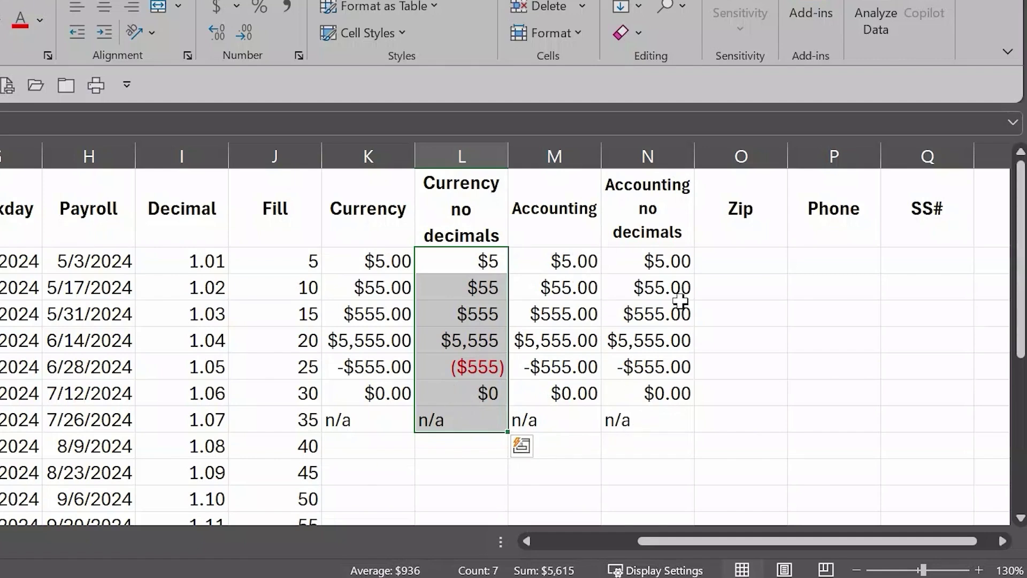
Step: Select M2:M8 and apply Accounting from the Home tab Number Format list
drag(550, 260, 557, 420)
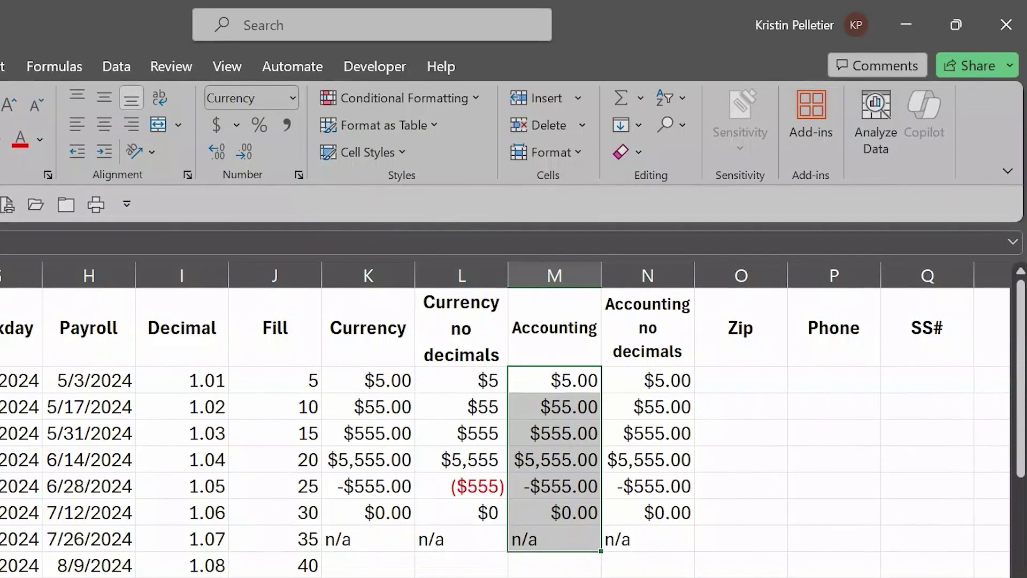
click(292, 98)
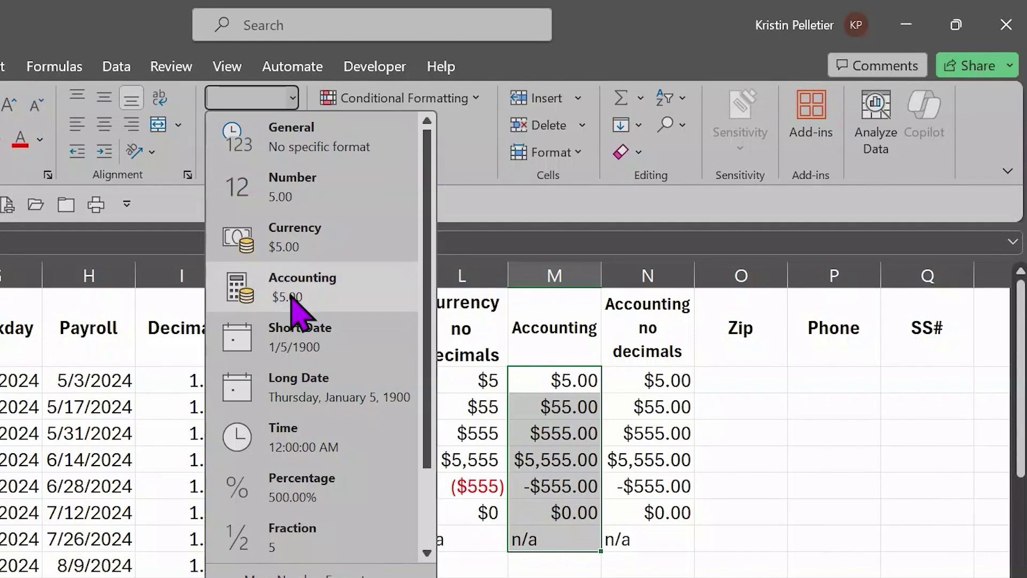
click(293, 298)
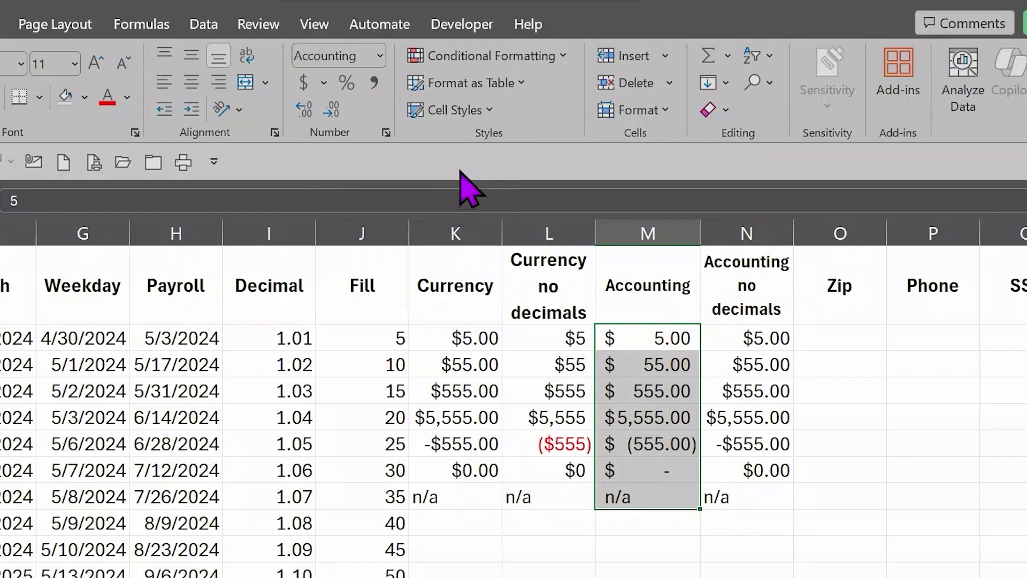
click(380, 56)
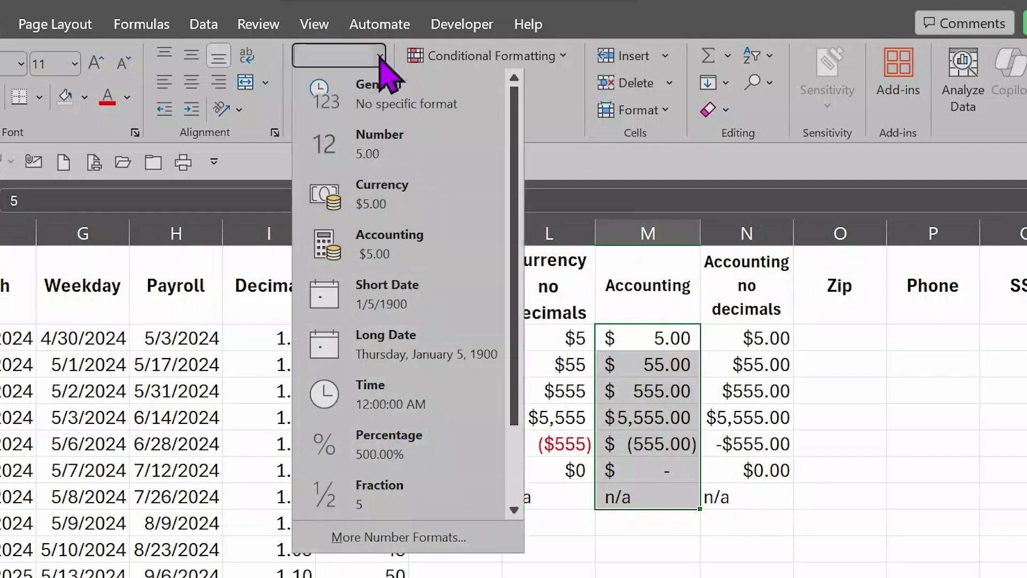
click(389, 538)
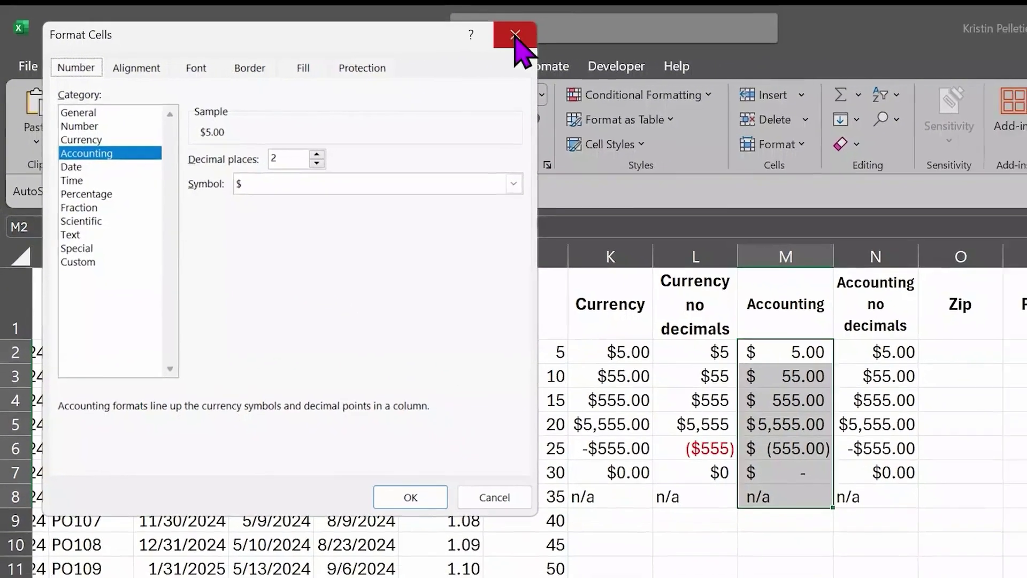
click(565, 30)
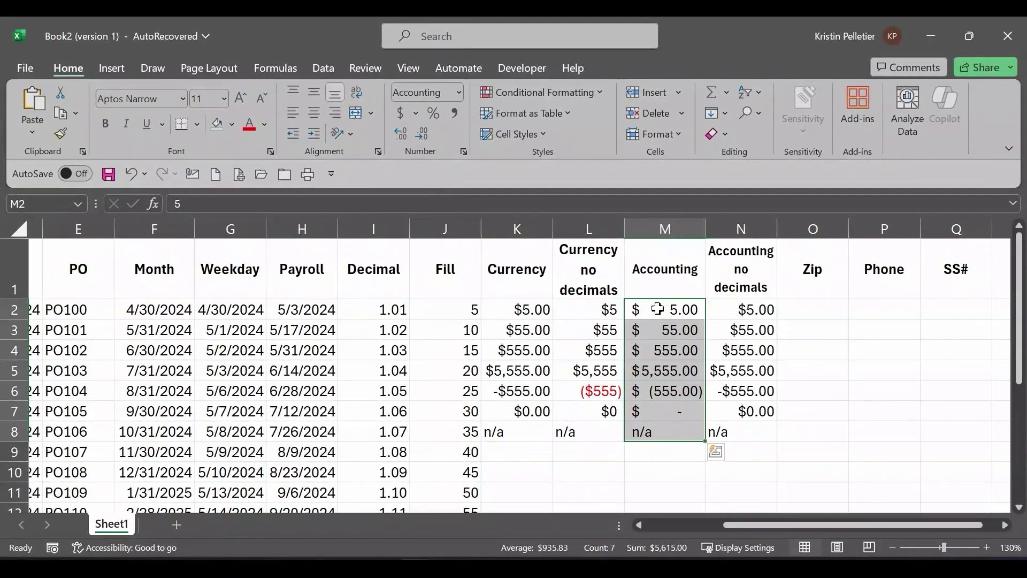
Step: Select the Accounting no decimals values N2:N8
drag(657, 309, 669, 435)
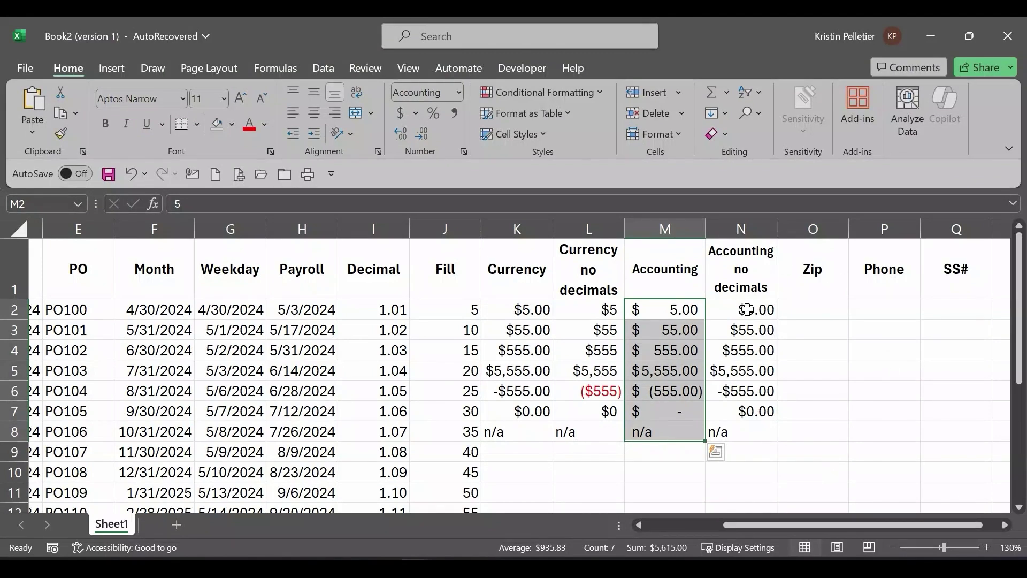
drag(747, 310, 758, 439)
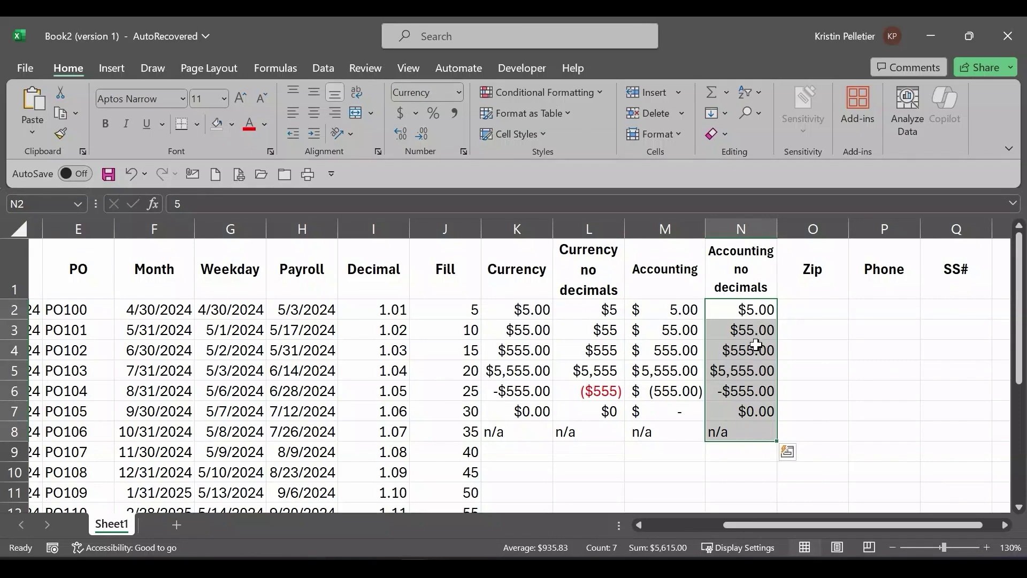
Step: Apply Accounting with 0 decimal places to N2:N8 through Format Cells
right_click(744, 355)
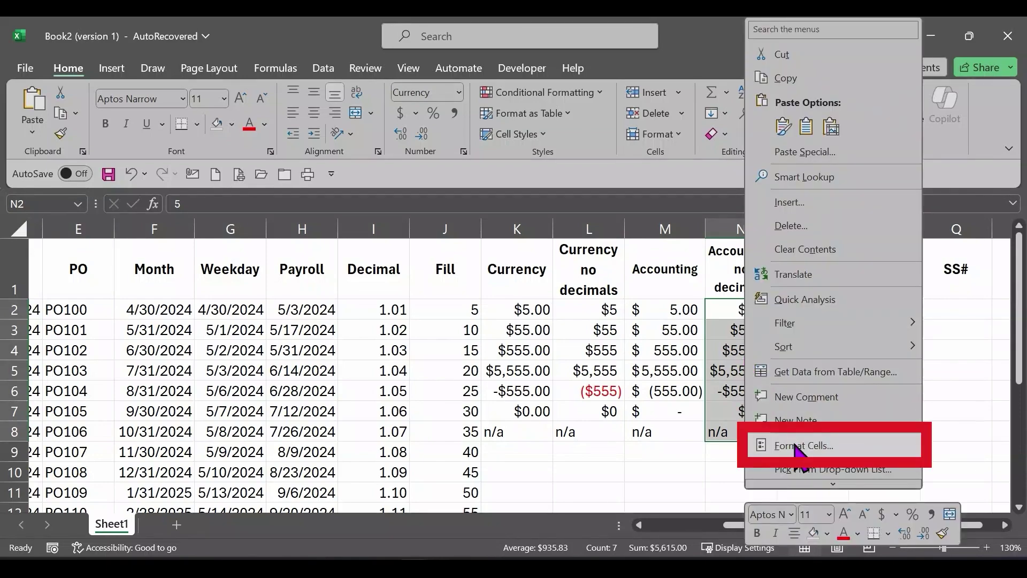
click(798, 446)
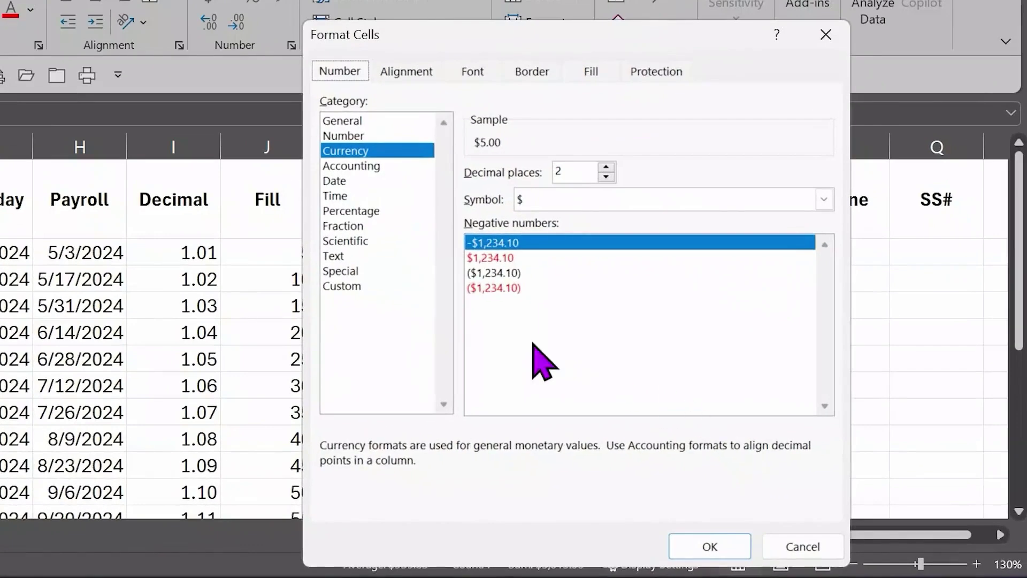
click(365, 166)
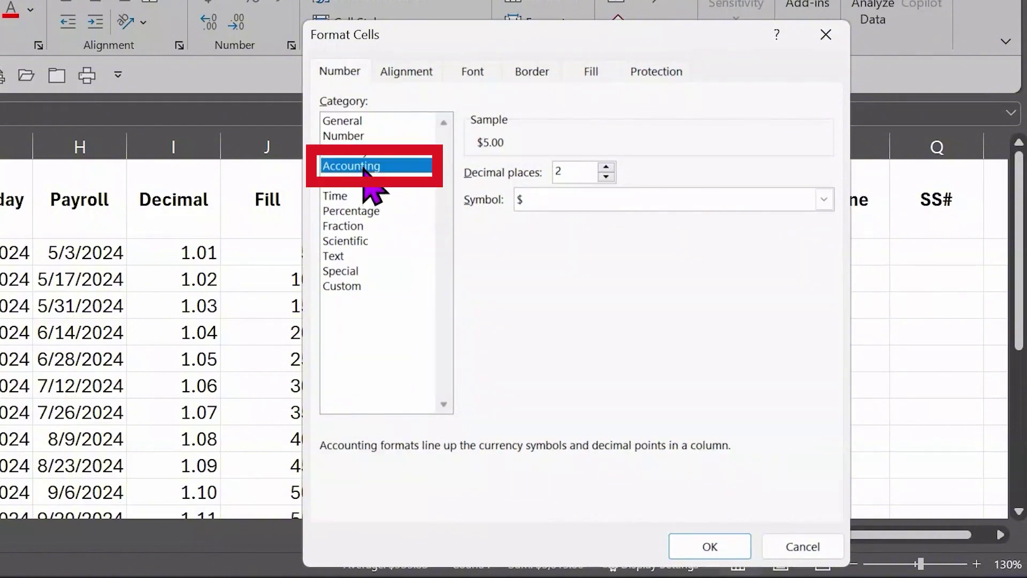
click(606, 176)
click(607, 177)
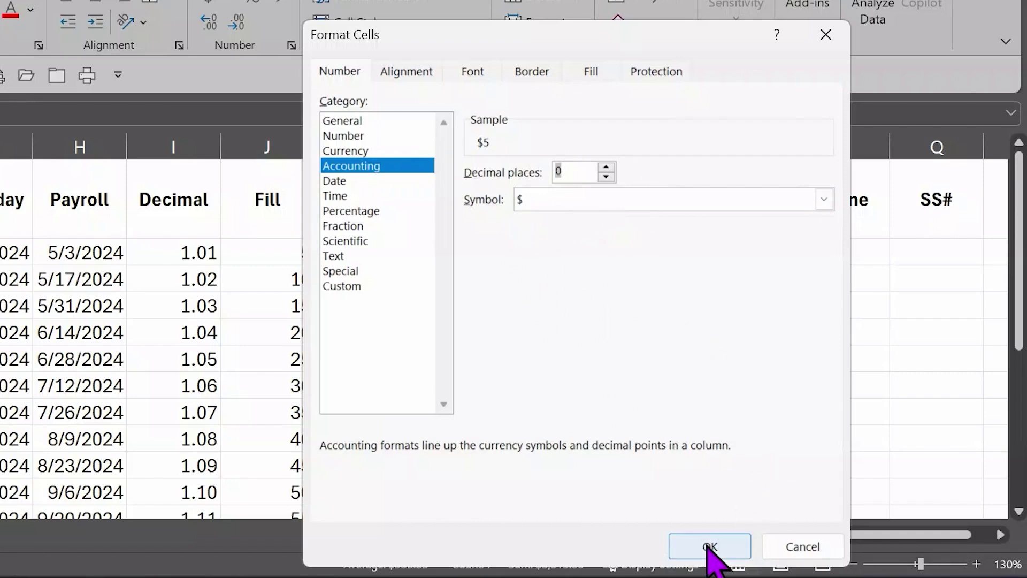
click(711, 548)
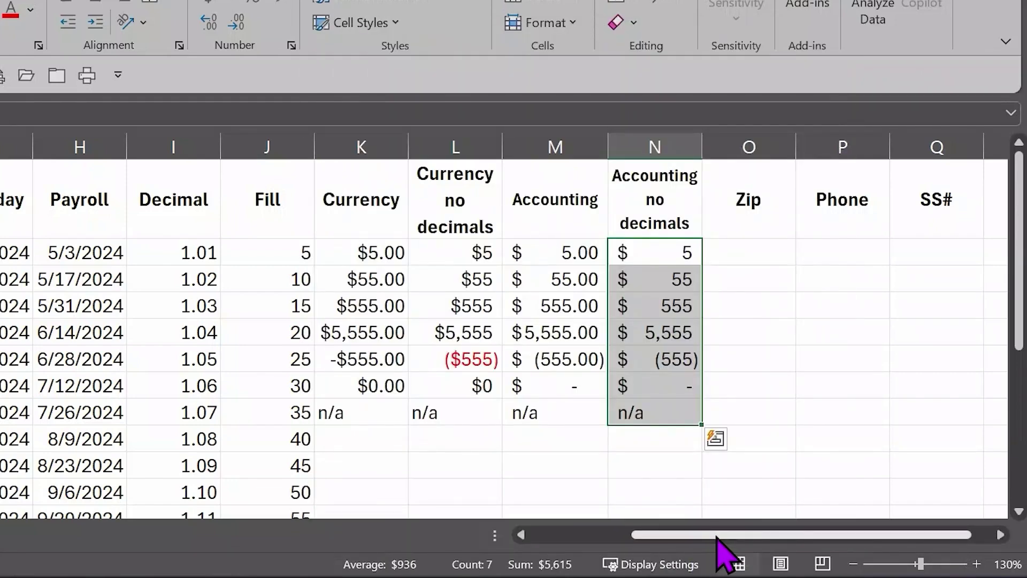
Step: Enter zip code 02134 in O2, which shows as 2134, then select O2:O8
drag(718, 536, 754, 536)
click(344, 252)
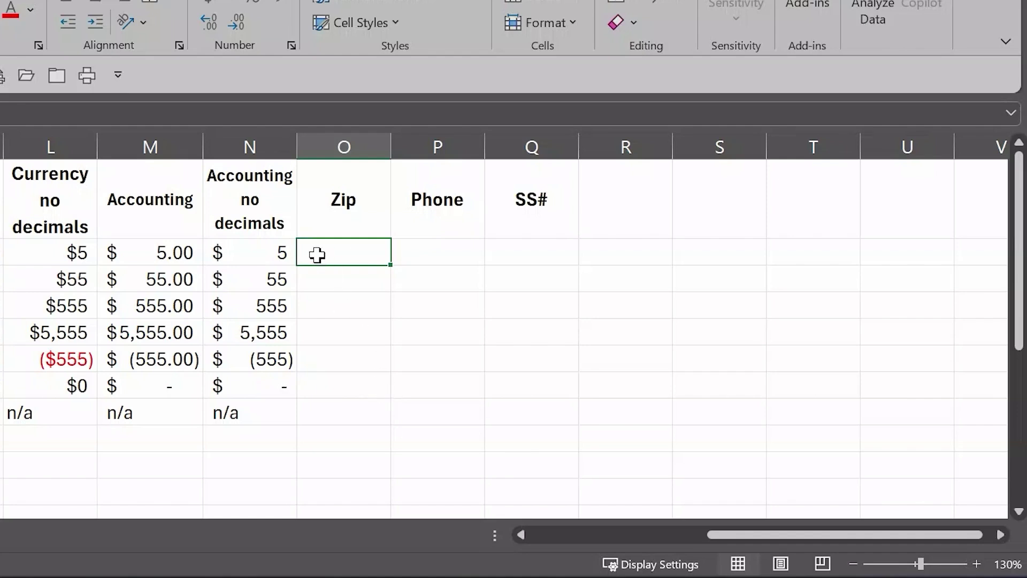
text(02134)
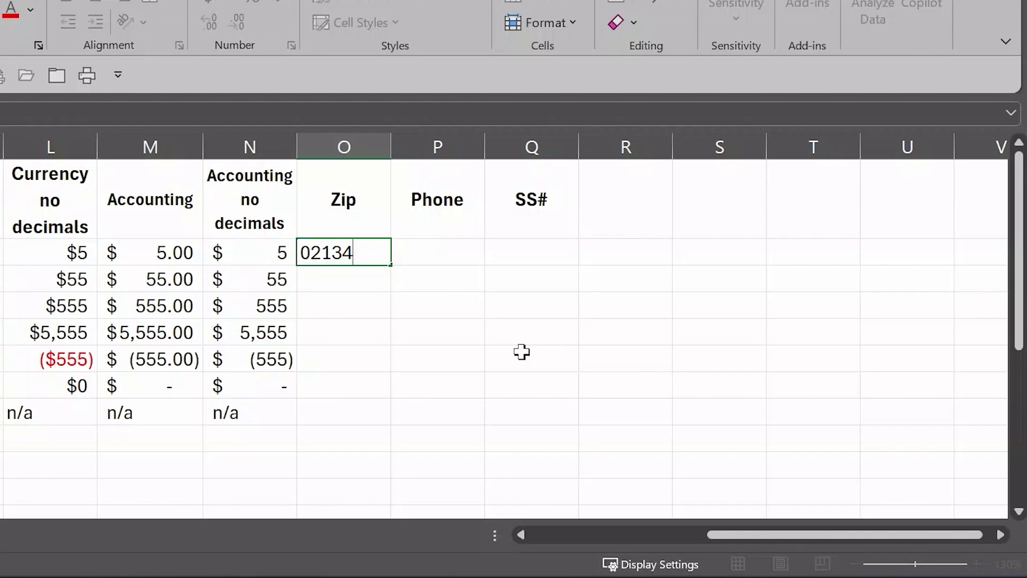
key(Return)
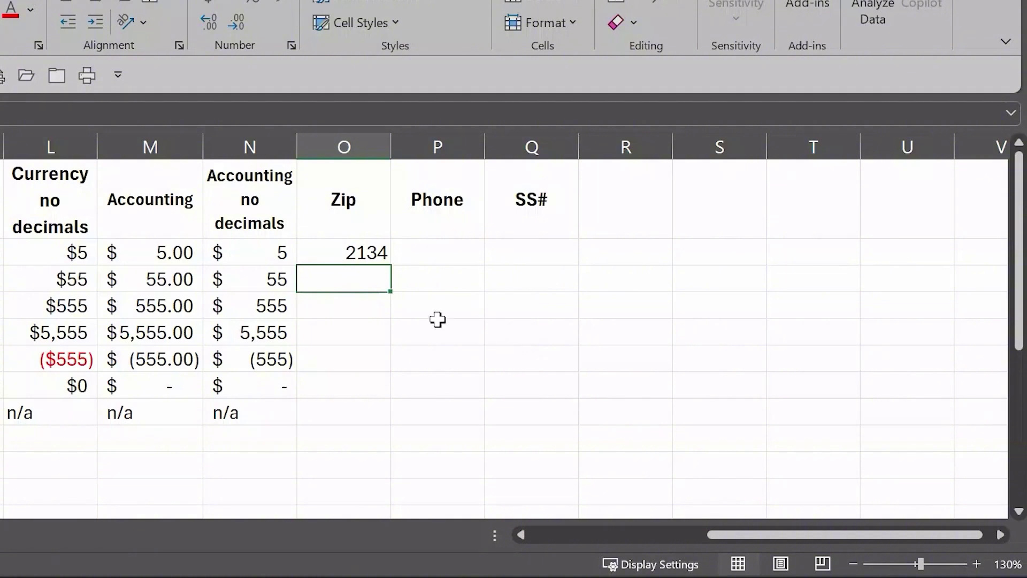
click(334, 254)
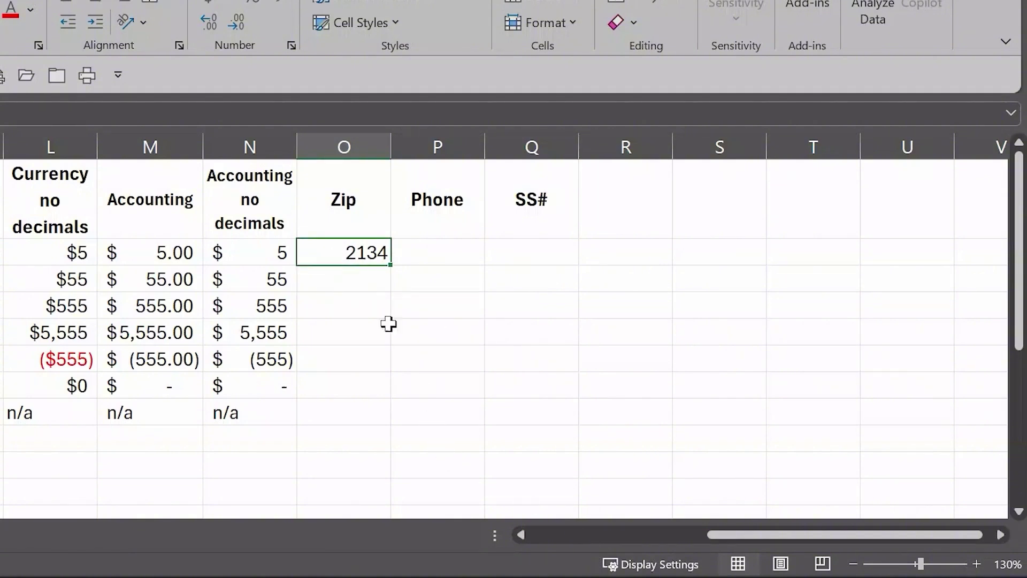
drag(349, 254, 355, 418)
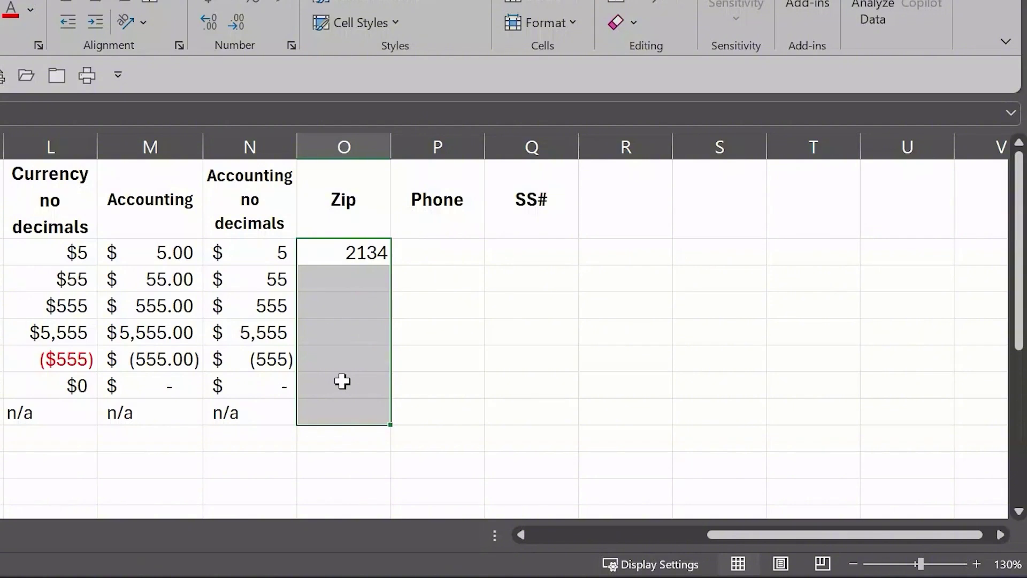
Step: Select column O and open Format Cells from its right-click menu
click(350, 140)
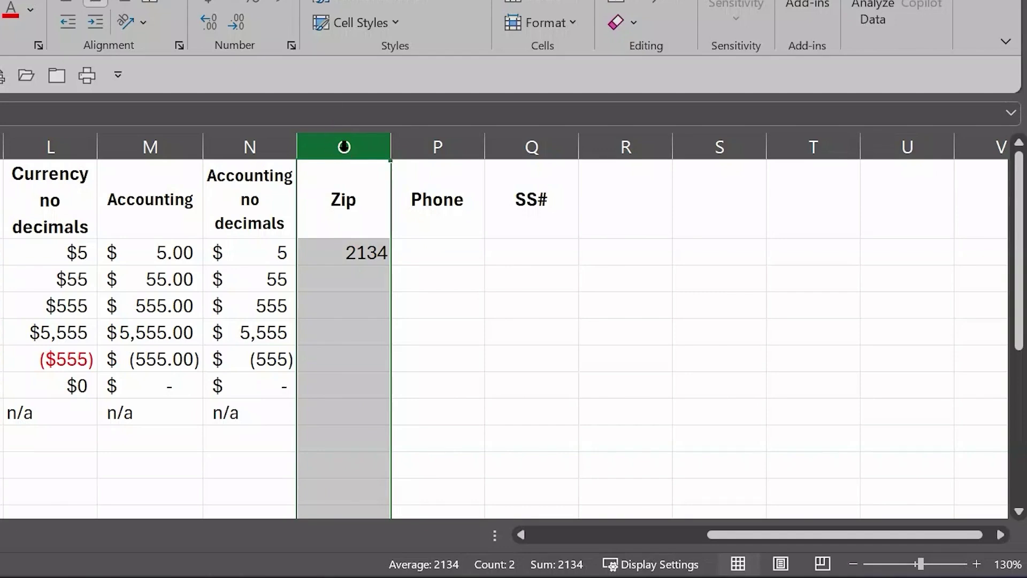
right_click(345, 152)
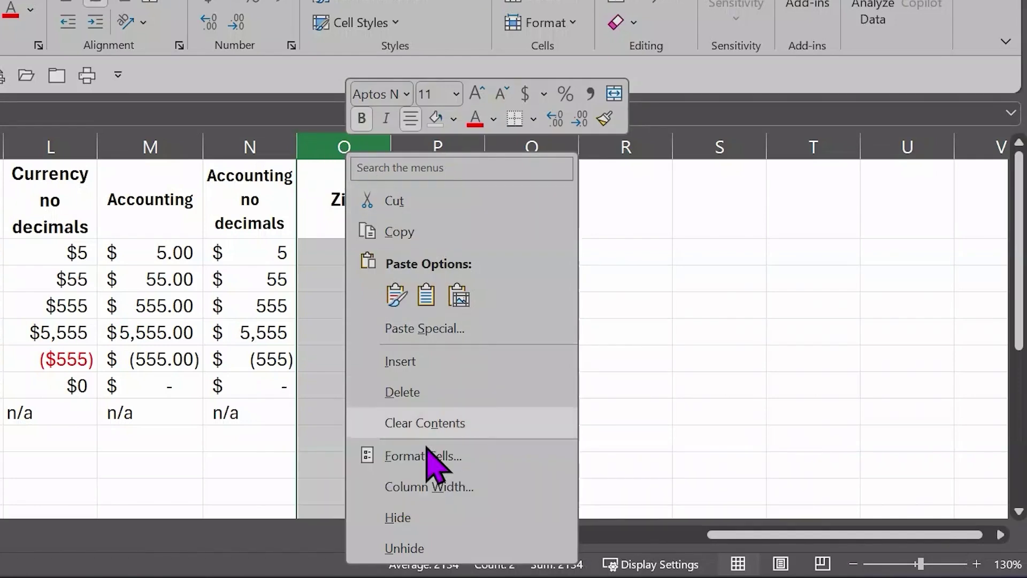
click(420, 457)
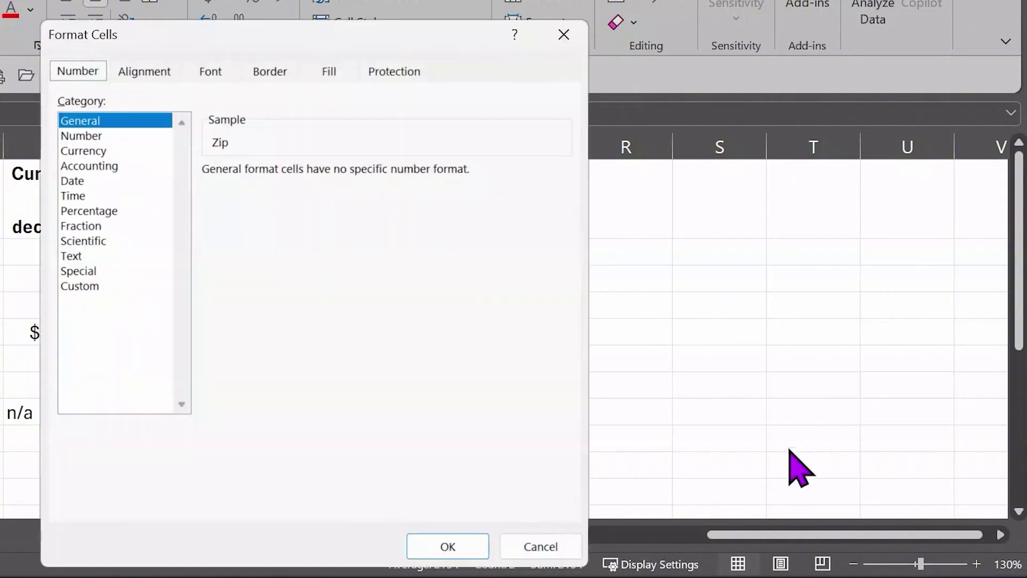
Step: Apply Special > ZIP Code with locale English (United States) to column O
click(87, 271)
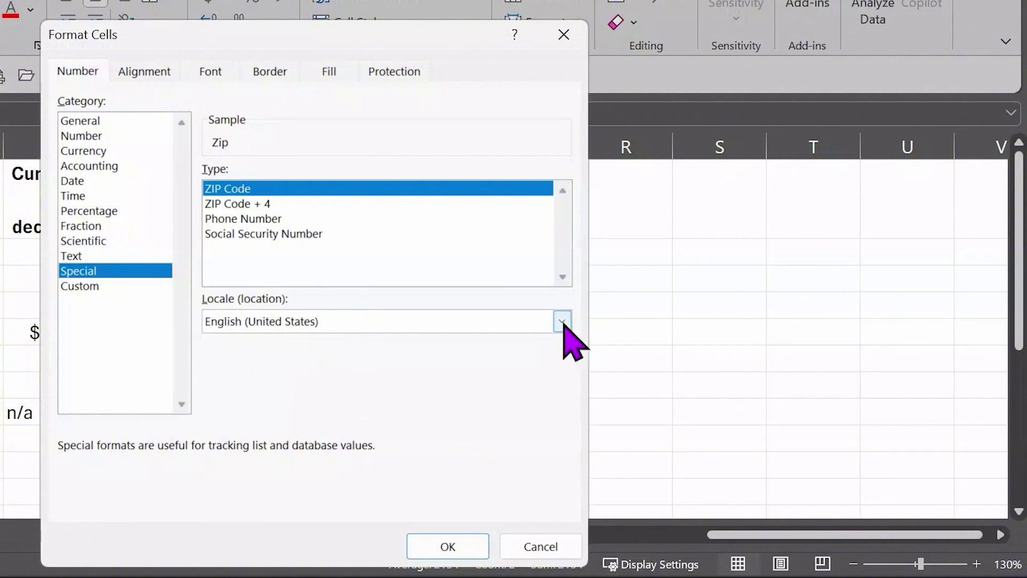
click(562, 321)
scroll(264, 404, down, 5)
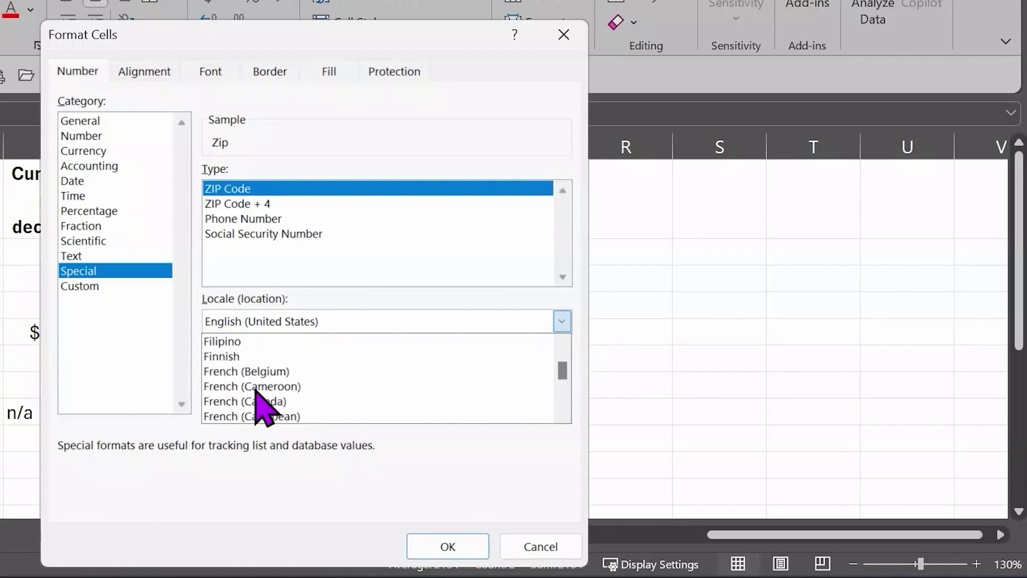
scroll(258, 399, up, 2)
scroll(262, 401, down, 6)
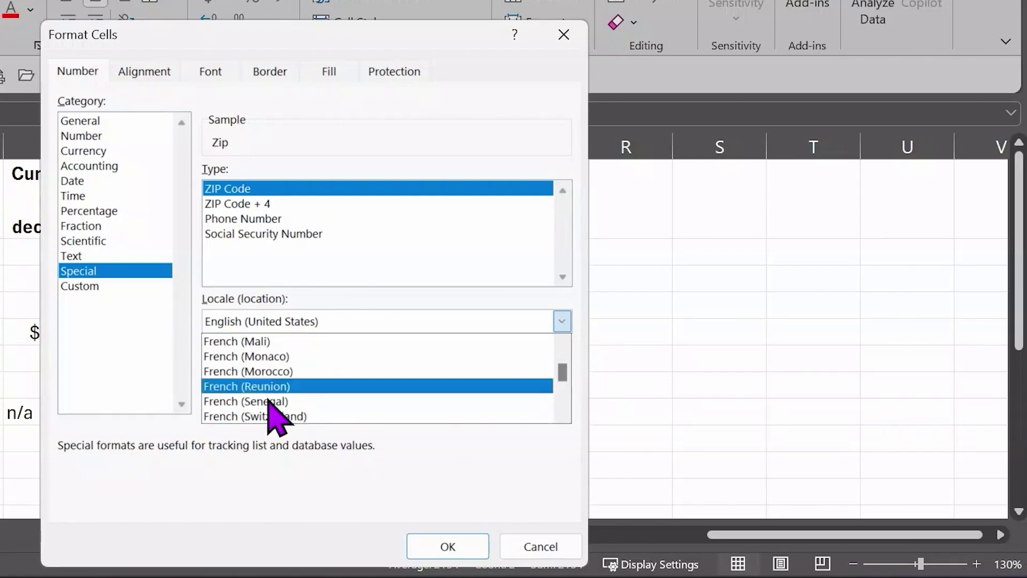
scroll(271, 412, down, 5)
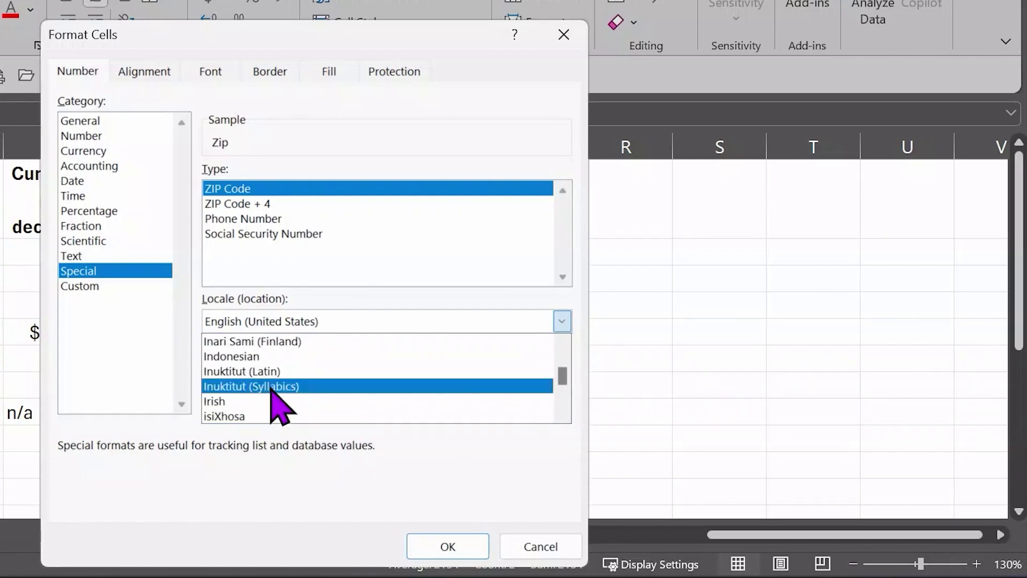
scroll(300, 380, up, 10)
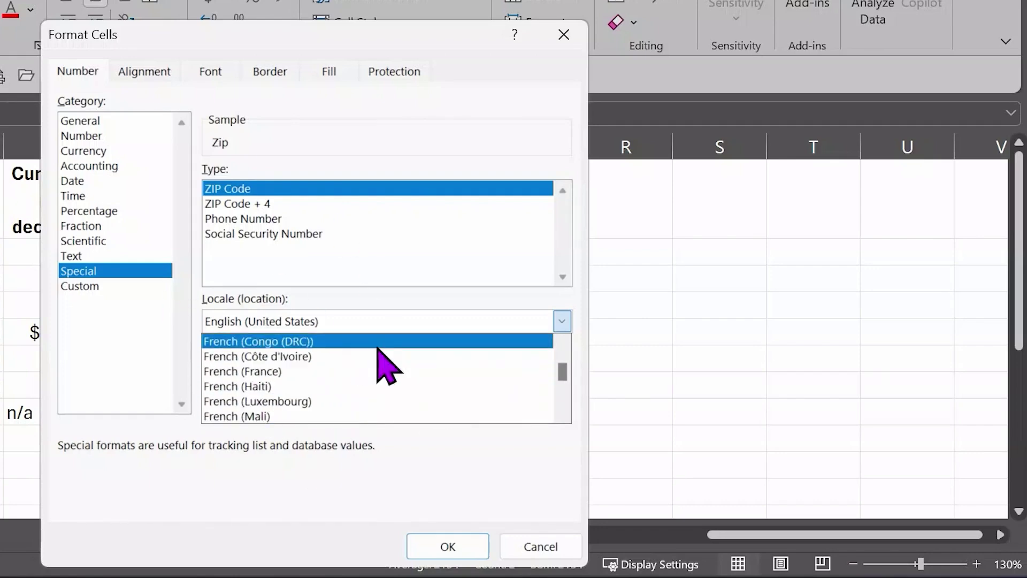
key(Escape)
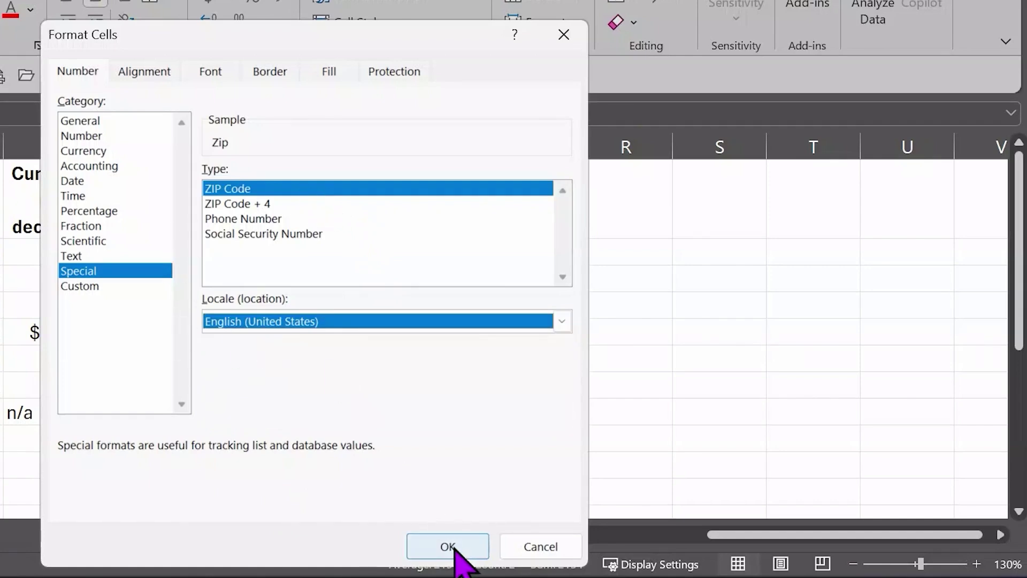
click(450, 546)
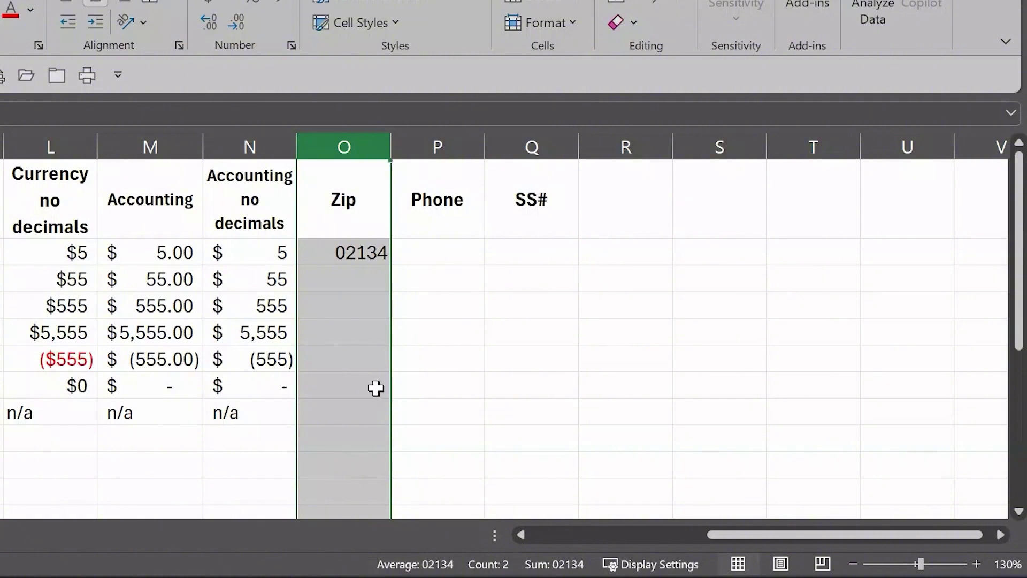
Step: Enter the test zip code 03056 in cell O100
scroll(381, 419, down, 19)
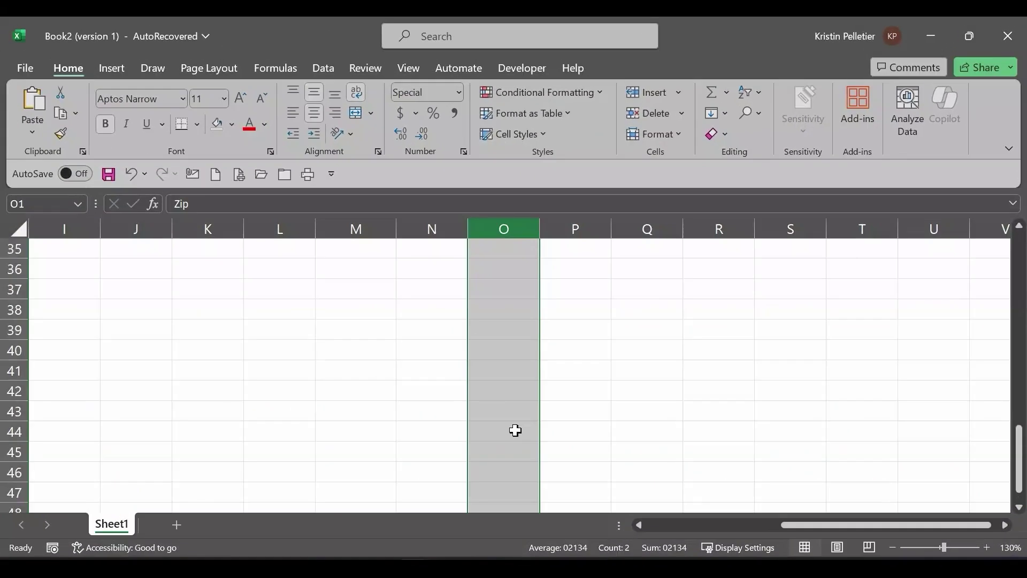
scroll(511, 422, down, 11)
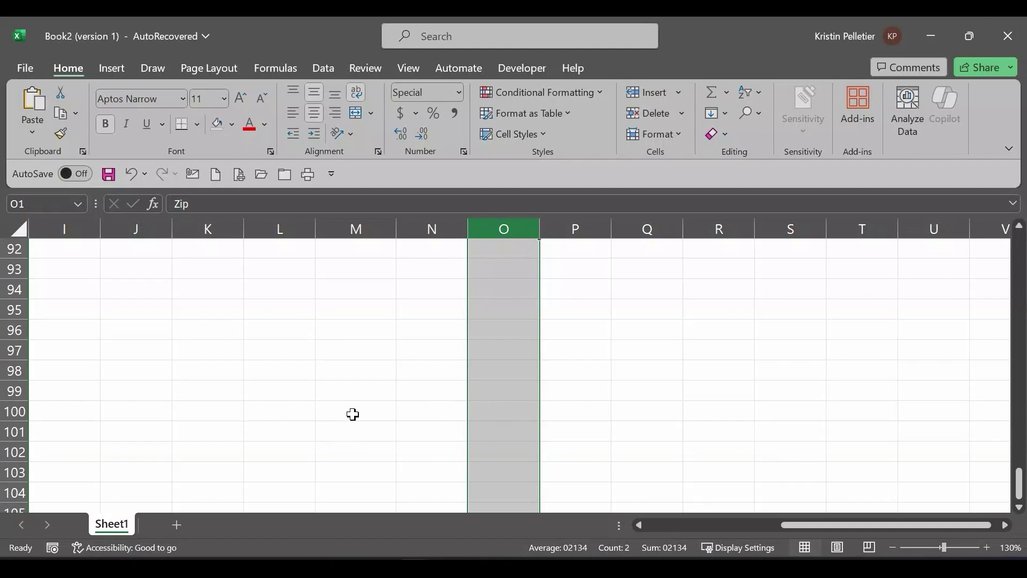
click(518, 411)
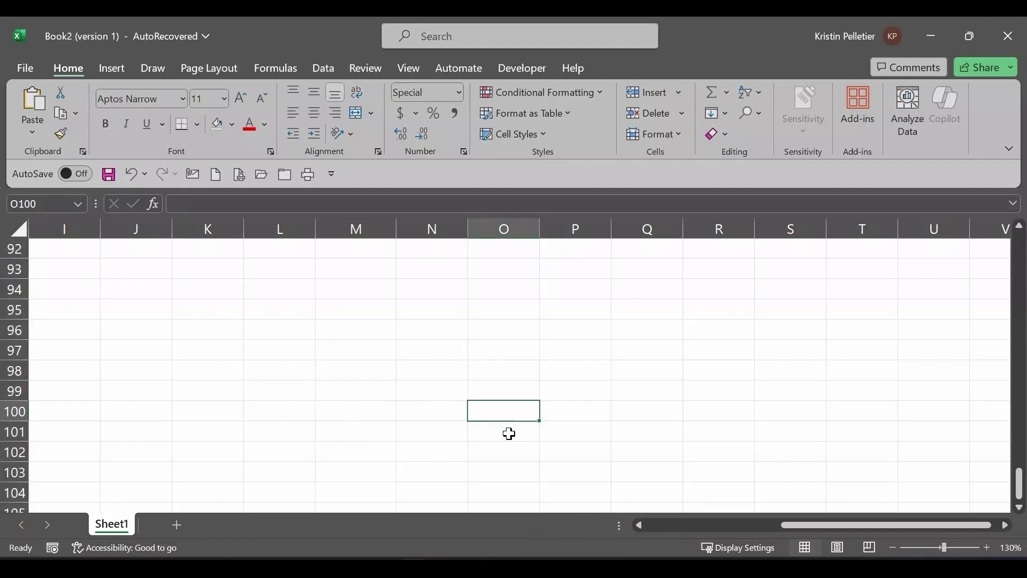
text(03056)
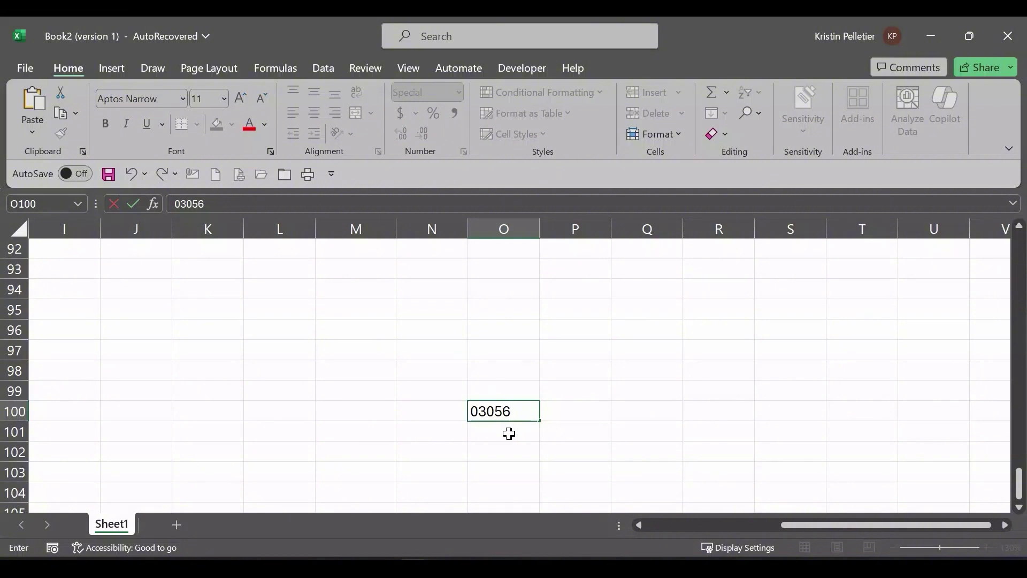
key(Return)
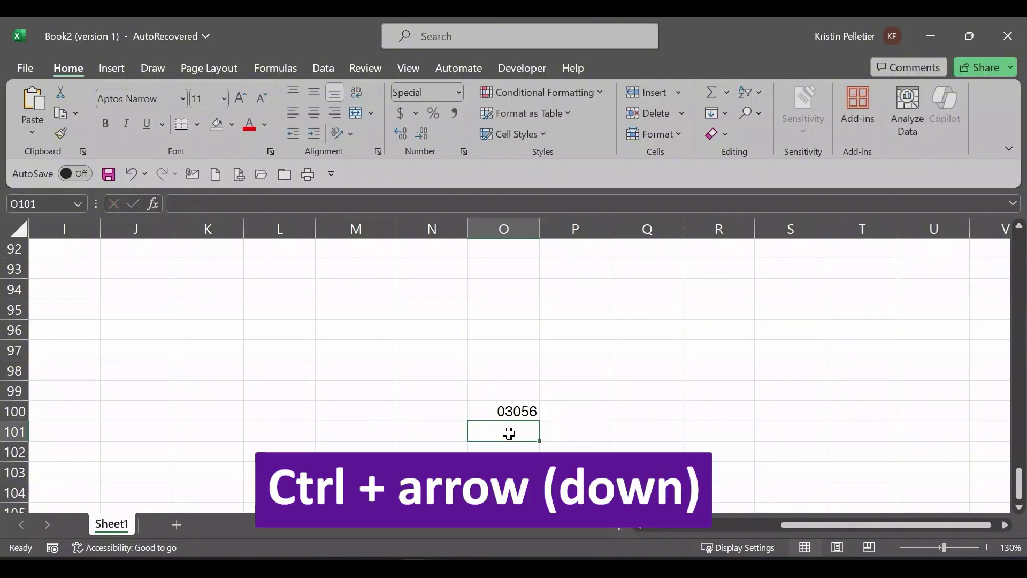
Step: Put zip 03854 in column O's last row, clear O100, and return to O2
key(ctrl+Down)
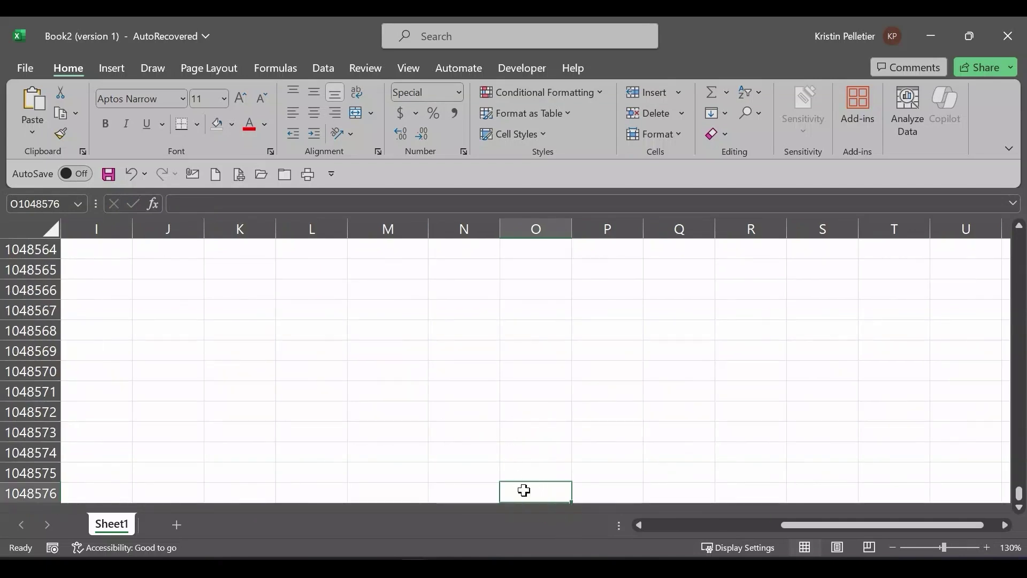
text(03854)
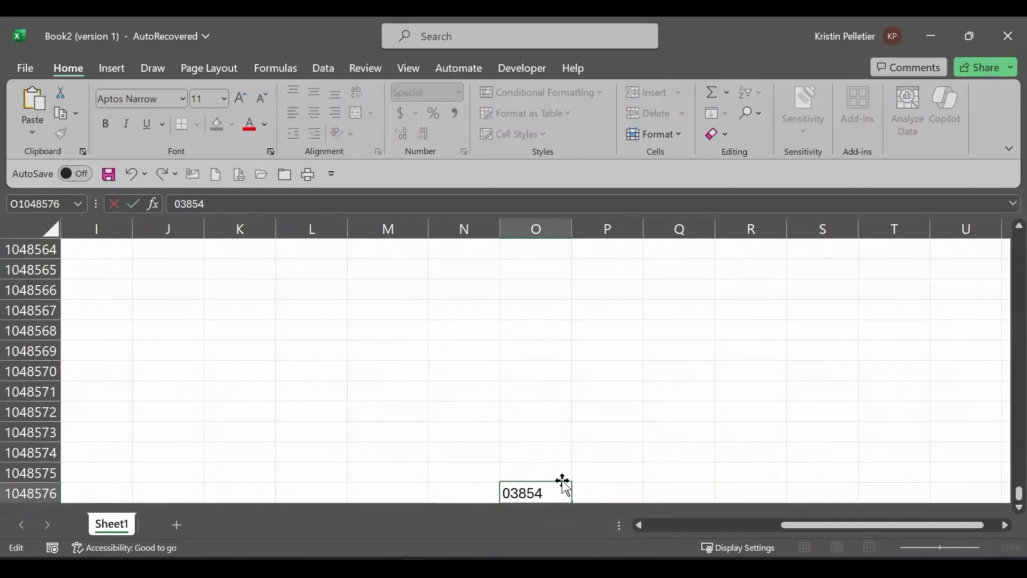
key(Return)
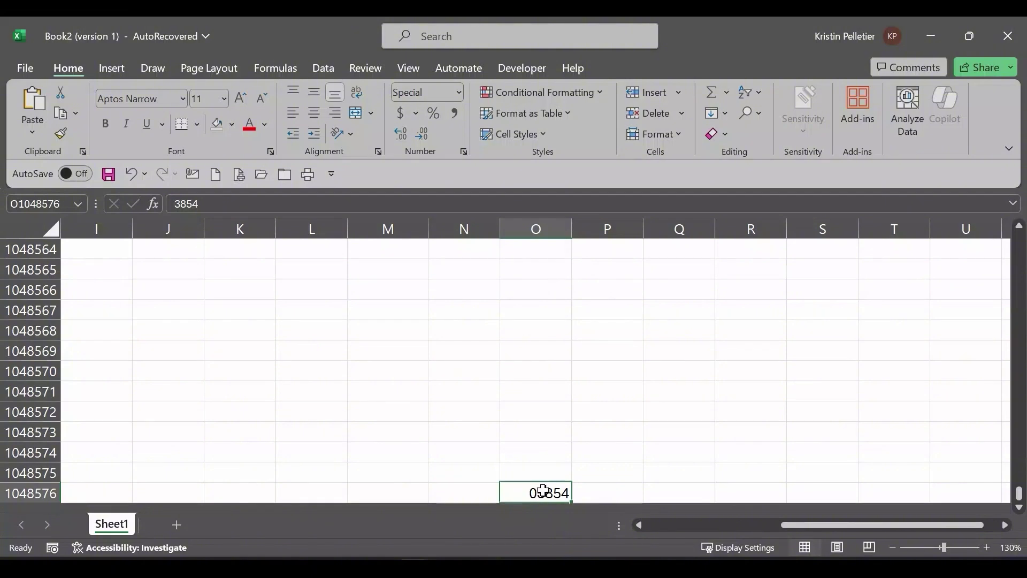
key(ctrl+Up)
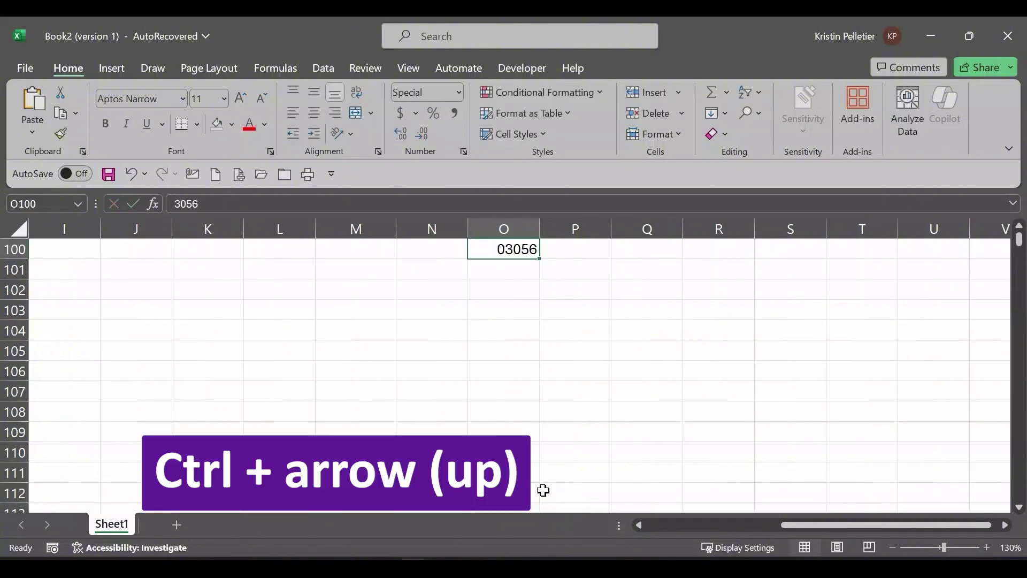
key(BackSpace)
key(ctrl+Up)
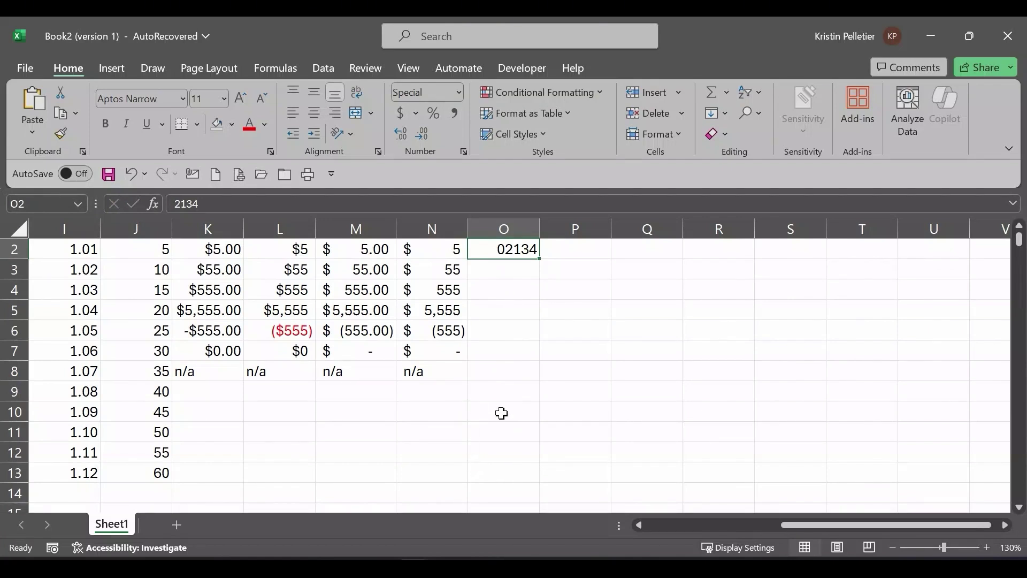
Step: Type a sample ten-digit phone number into cell P2 as plain digits
scroll(557, 390, up, 1)
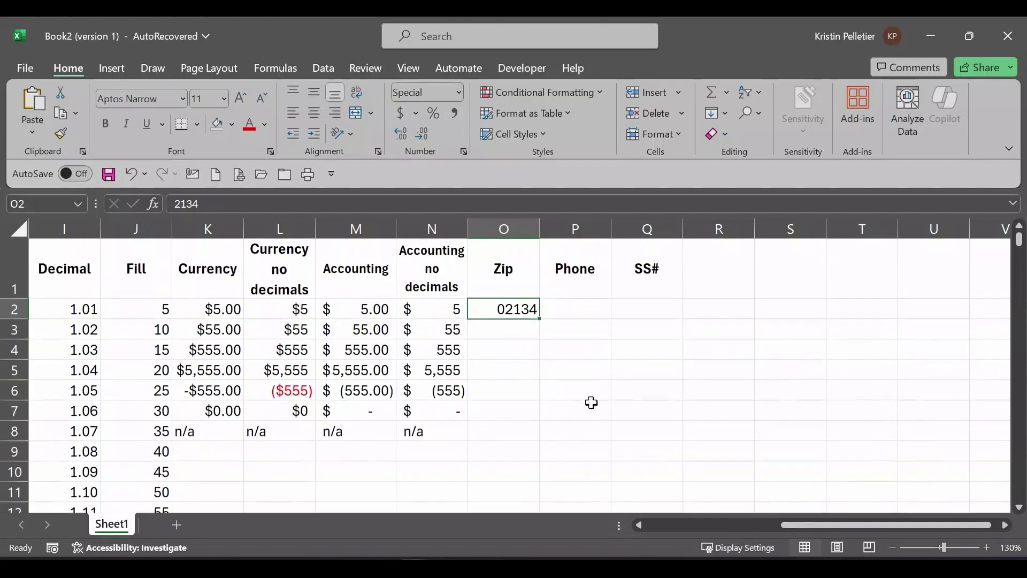
click(579, 331)
click(570, 304)
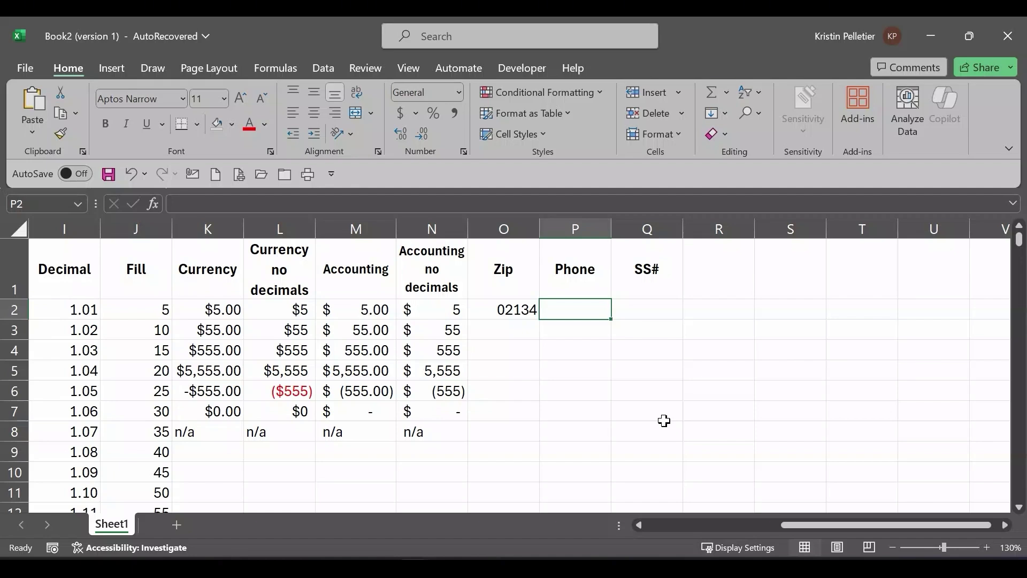
text(813)
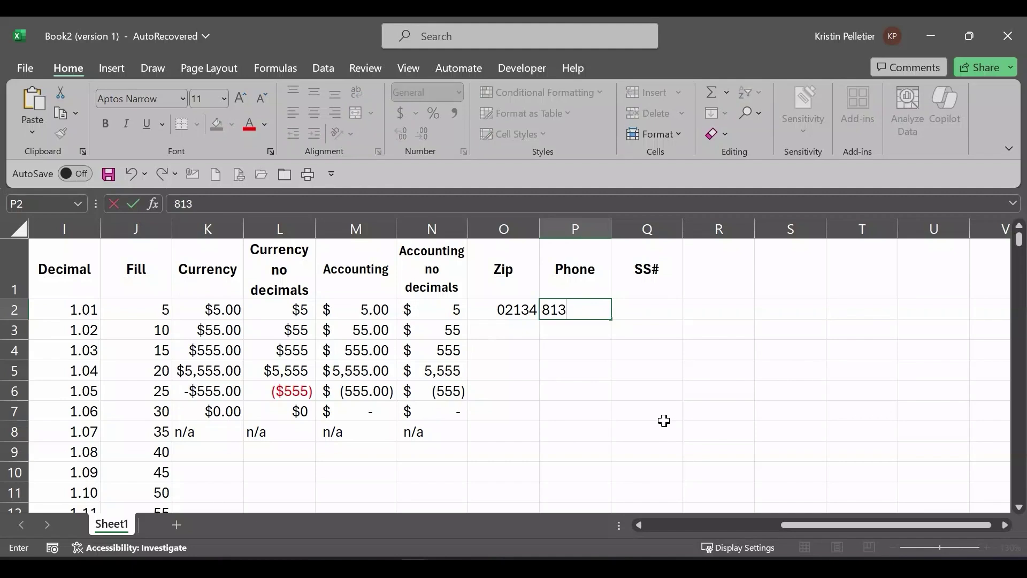
text(5551212)
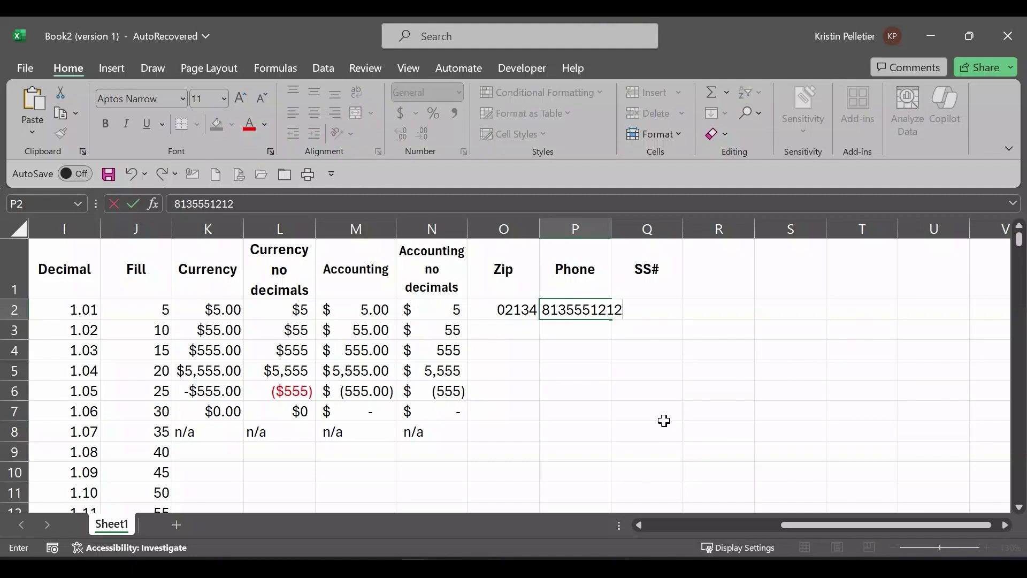
key(Return)
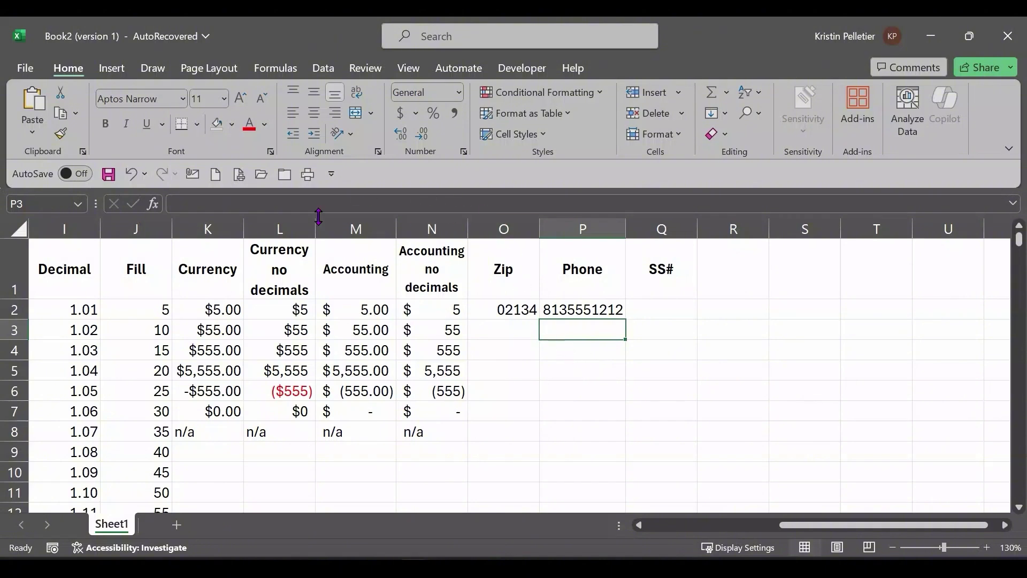
Step: Check the widths of the Zip and Currency no decimals columns, confirming 8.54
click(230, 227)
click(264, 229)
click(356, 227)
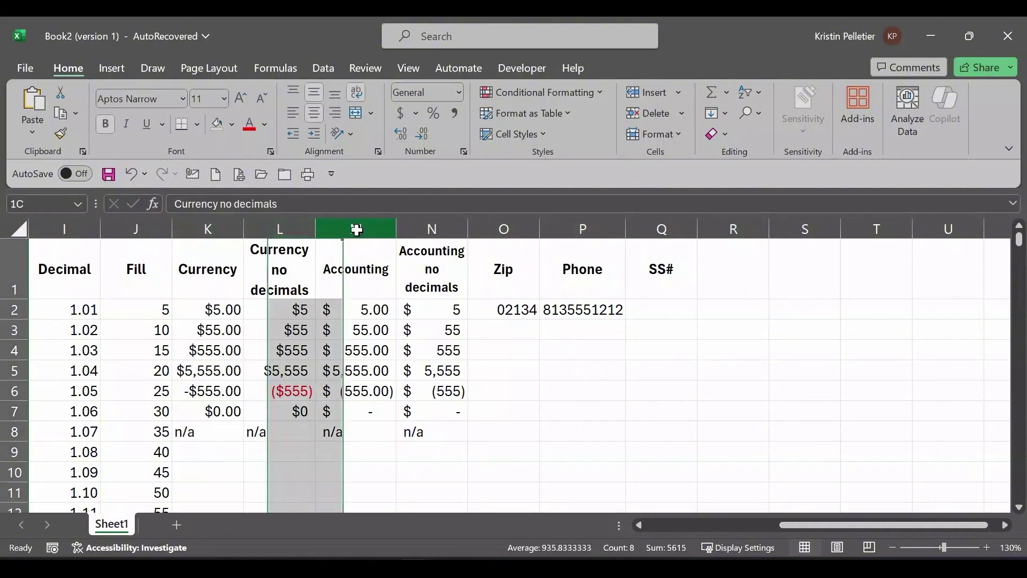
click(429, 229)
click(505, 230)
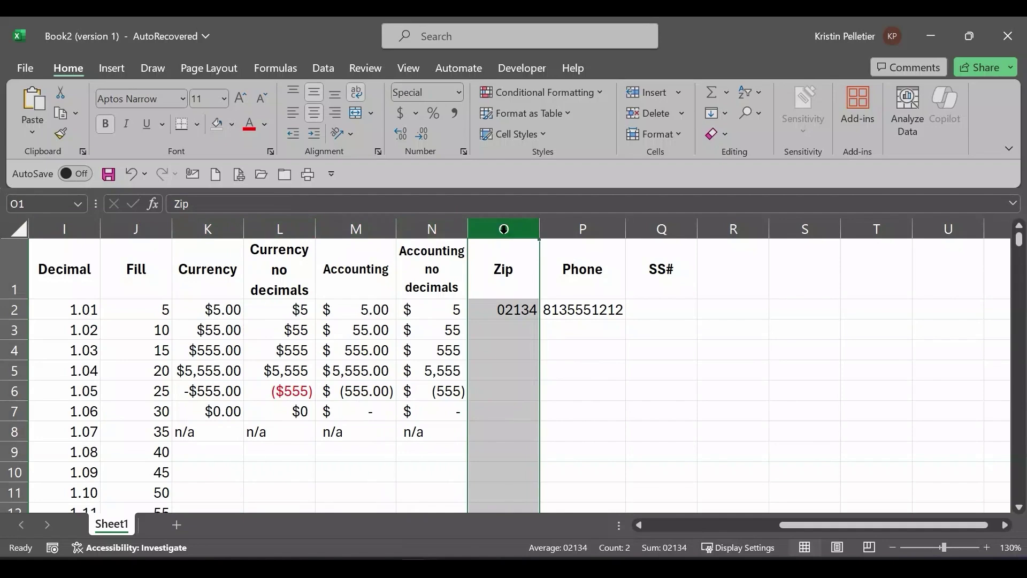
right_click(505, 230)
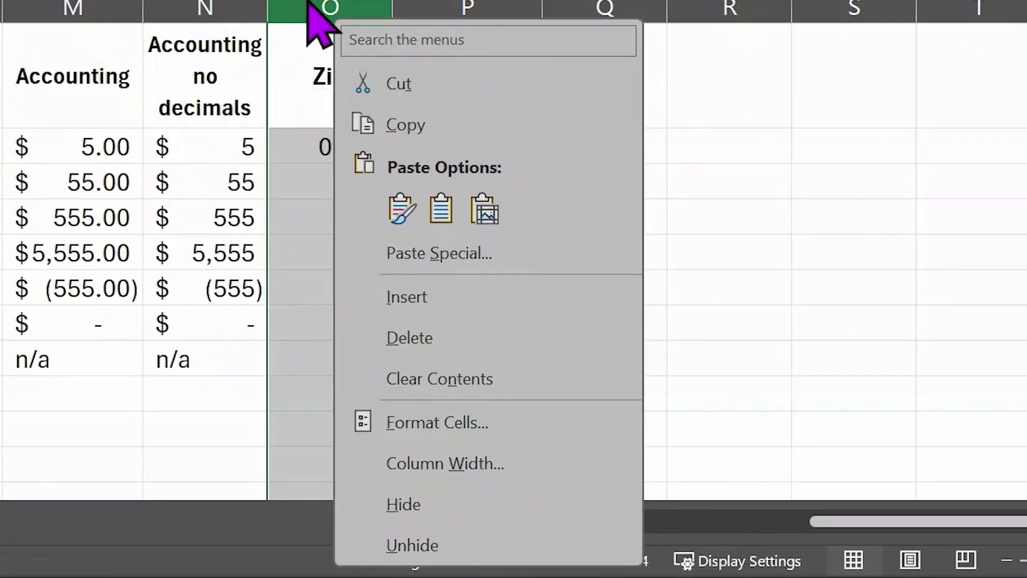
click(428, 464)
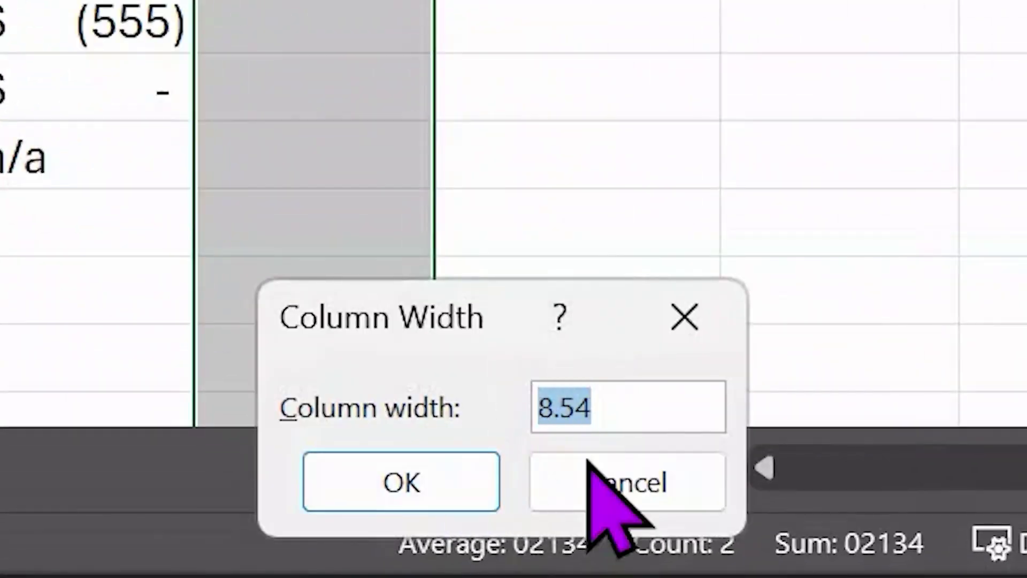
click(675, 322)
right_click(279, 229)
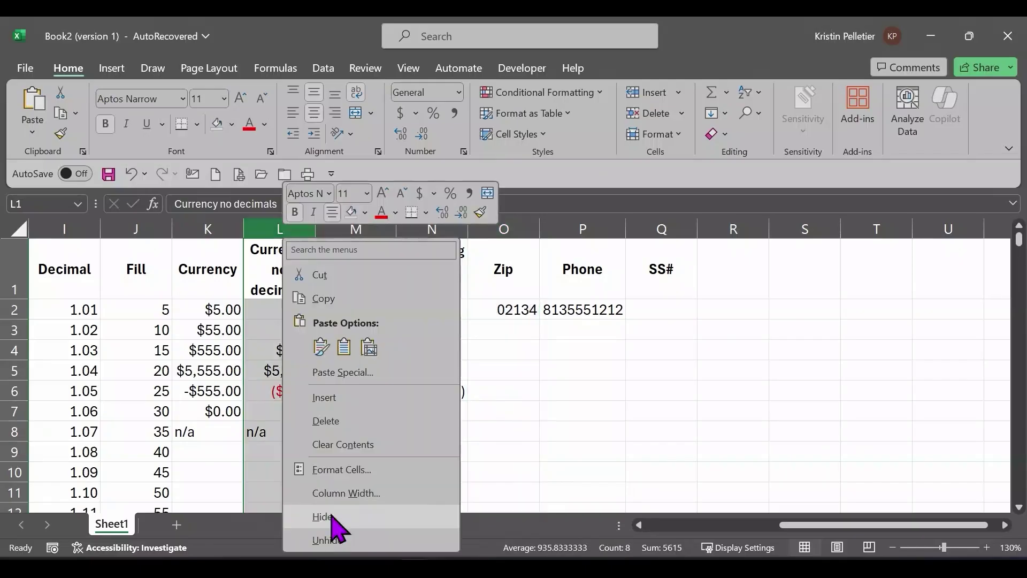
click(342, 489)
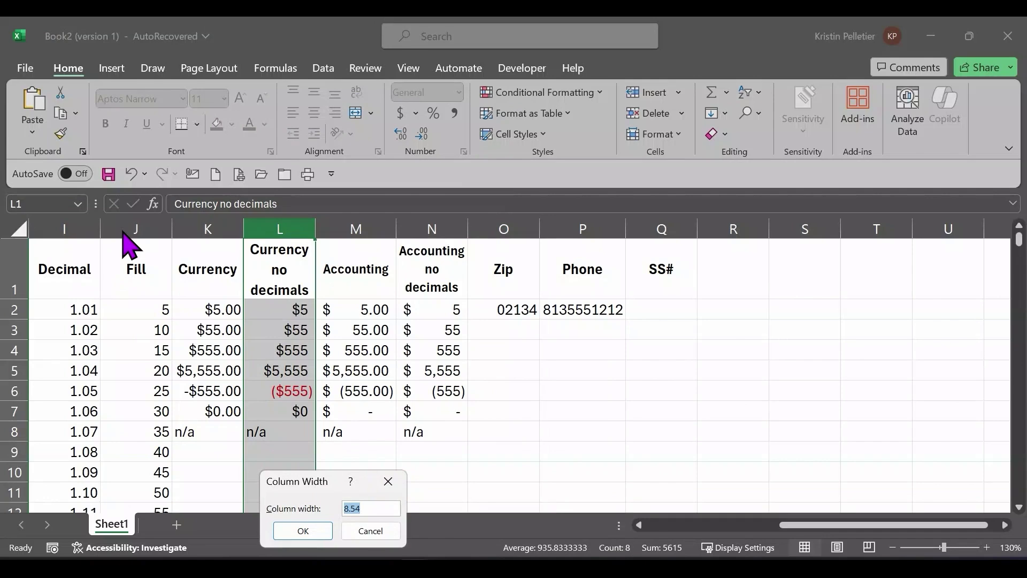
click(388, 482)
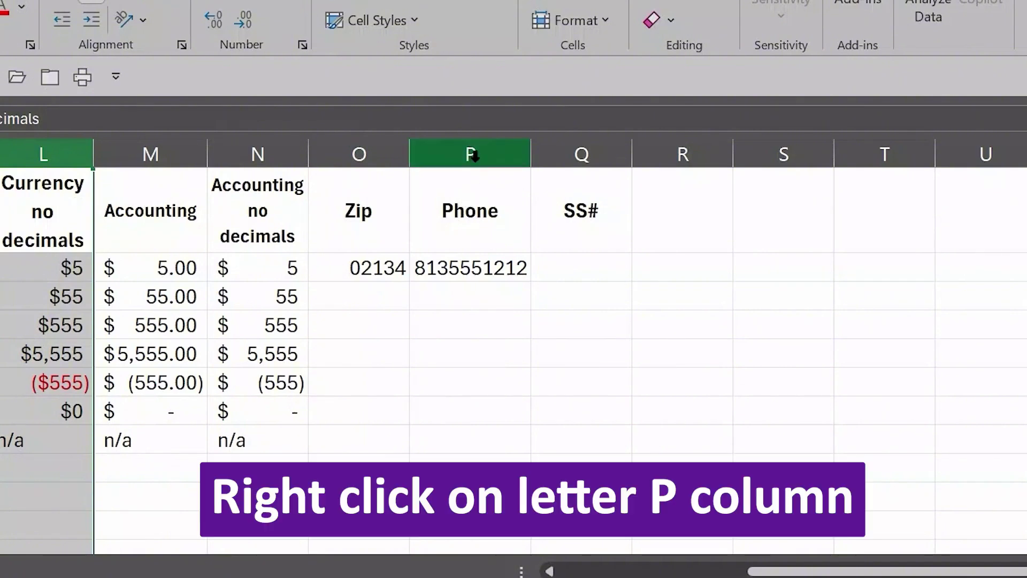
Step: Set the Phone column width to 8.54, so P2 shows 8.14E+09
right_click(477, 160)
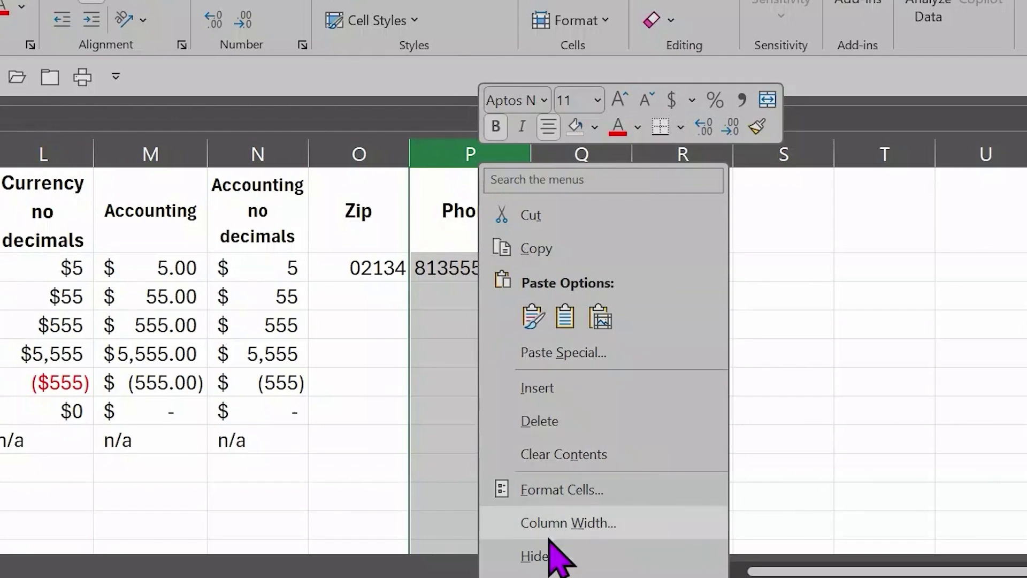
click(501, 523)
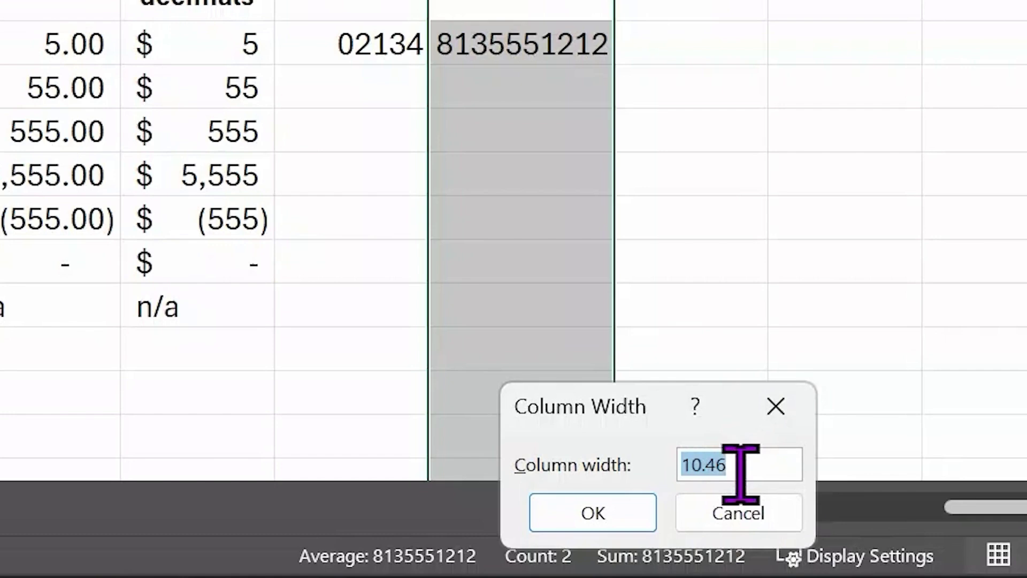
text(8.54)
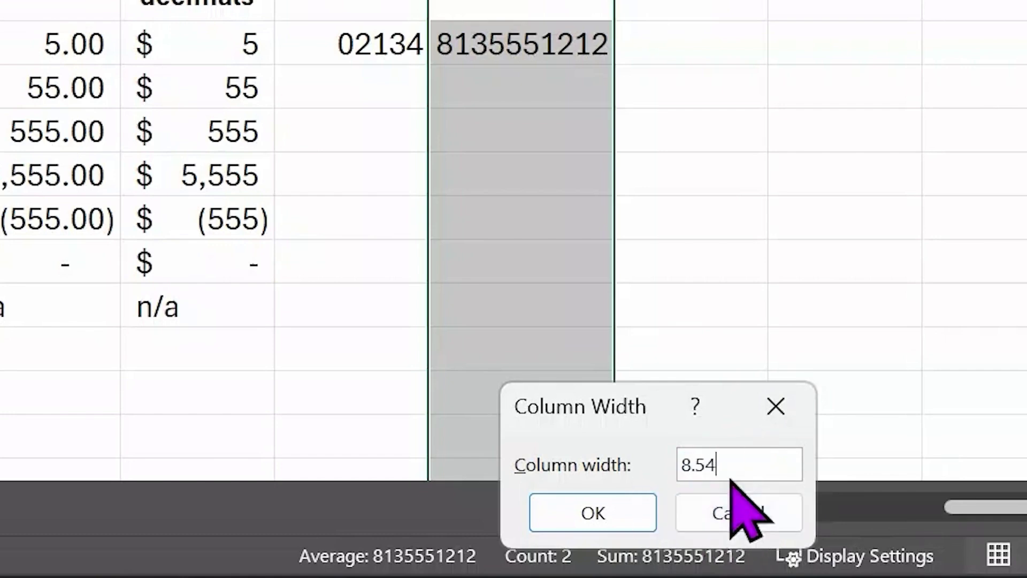
click(588, 514)
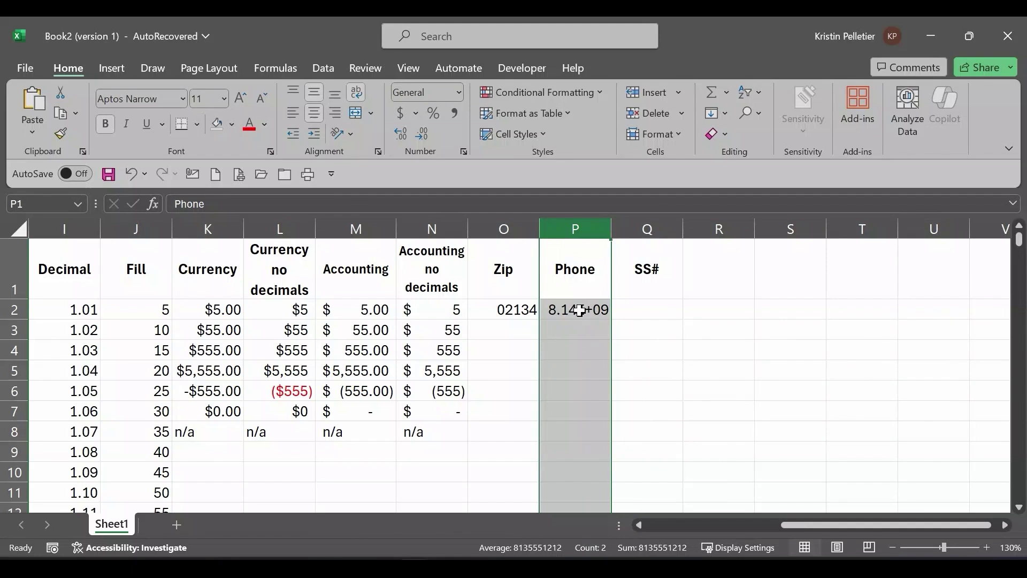
click(580, 309)
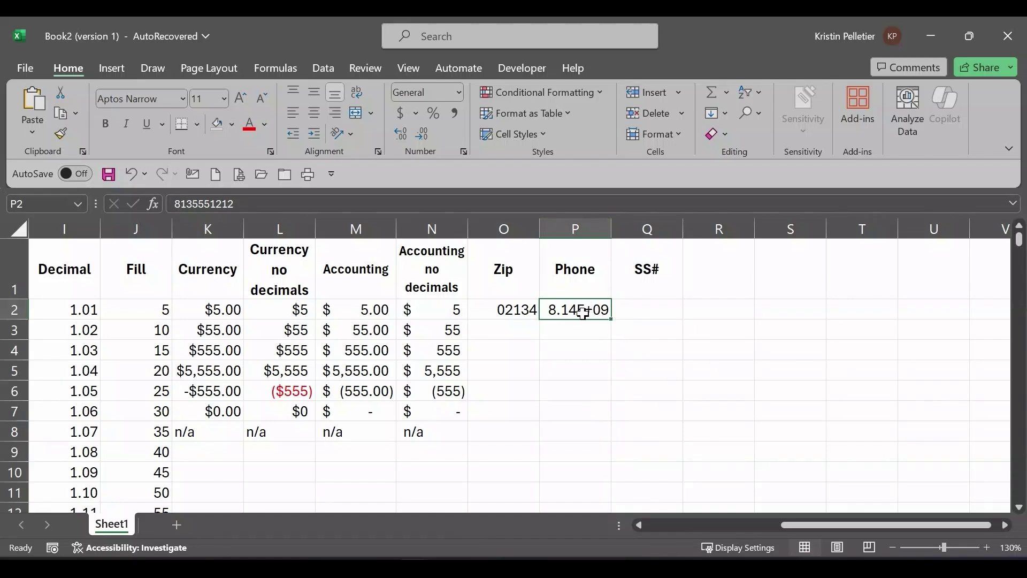
click(580, 228)
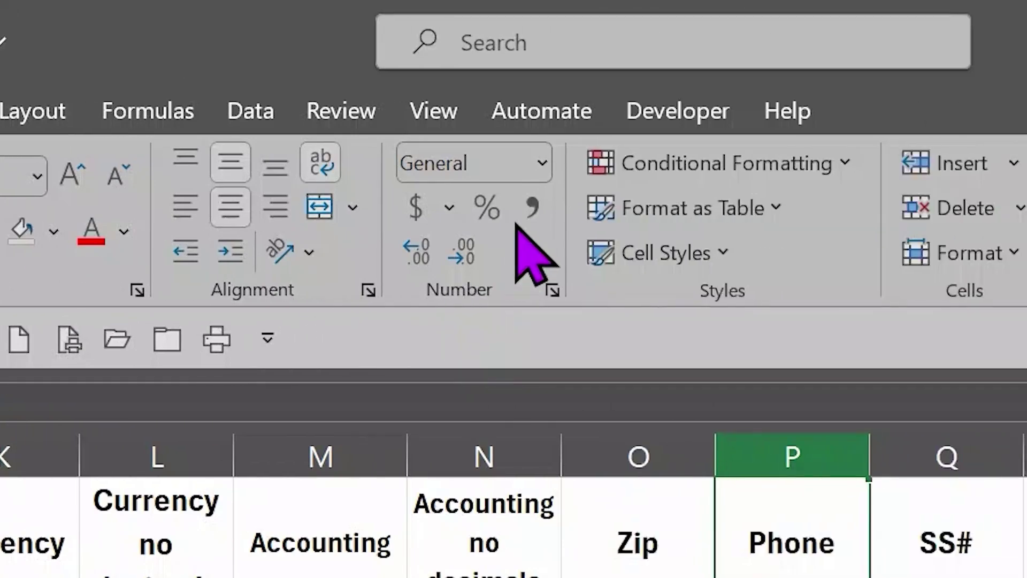
Step: Apply the Special Phone Number format to column P from More Number Formats
click(542, 163)
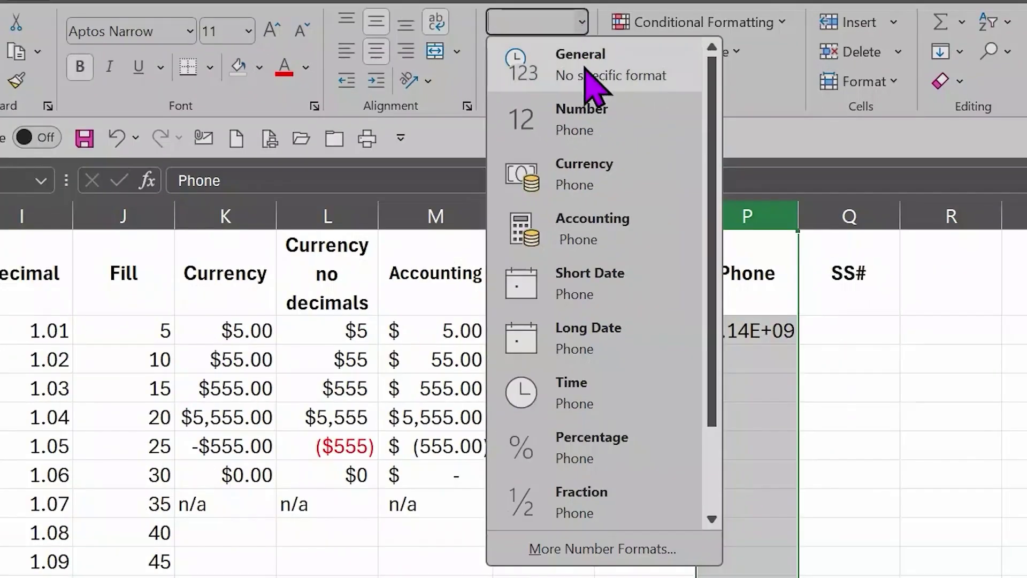
drag(717, 184, 709, 150)
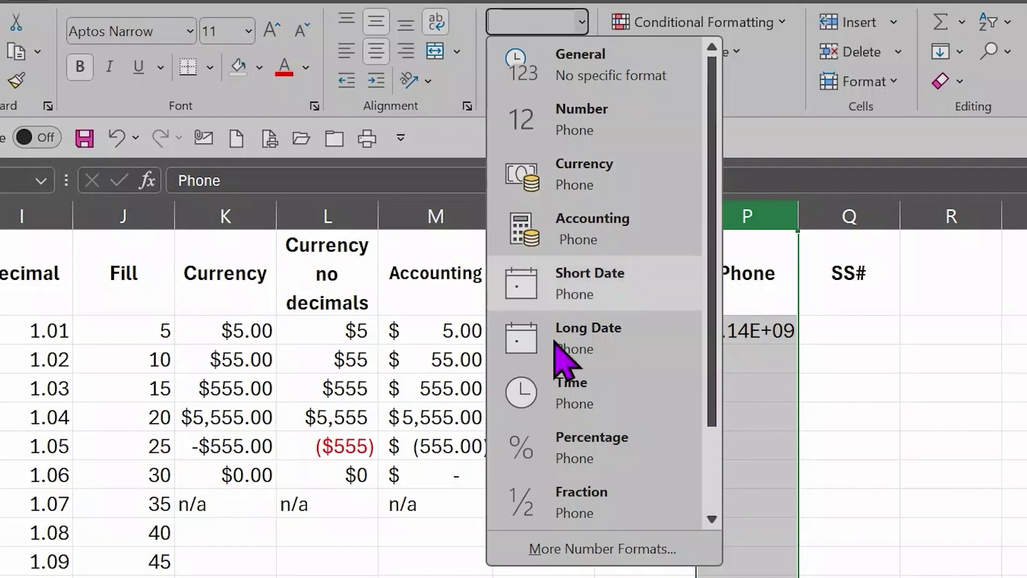
click(603, 549)
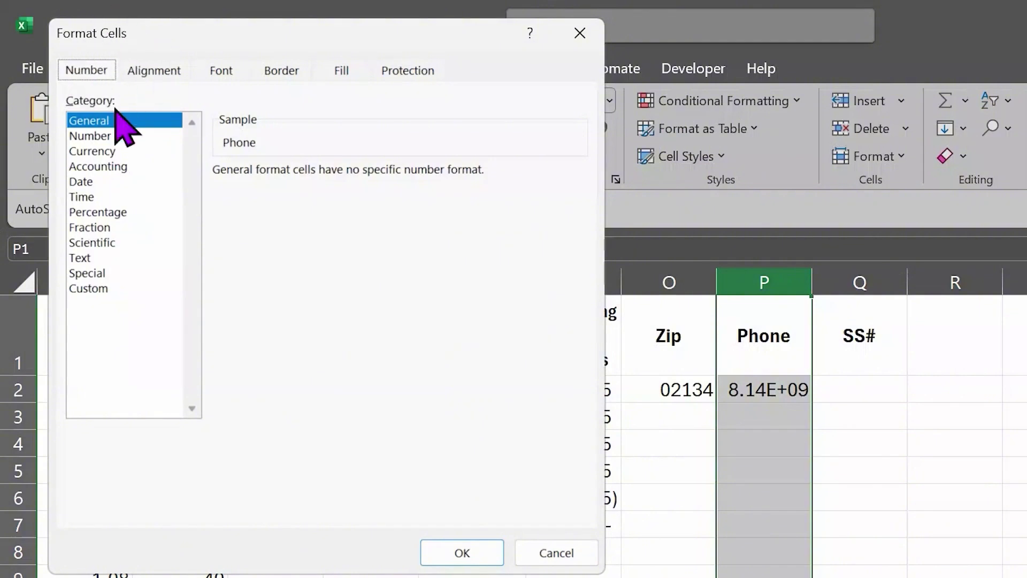
click(88, 273)
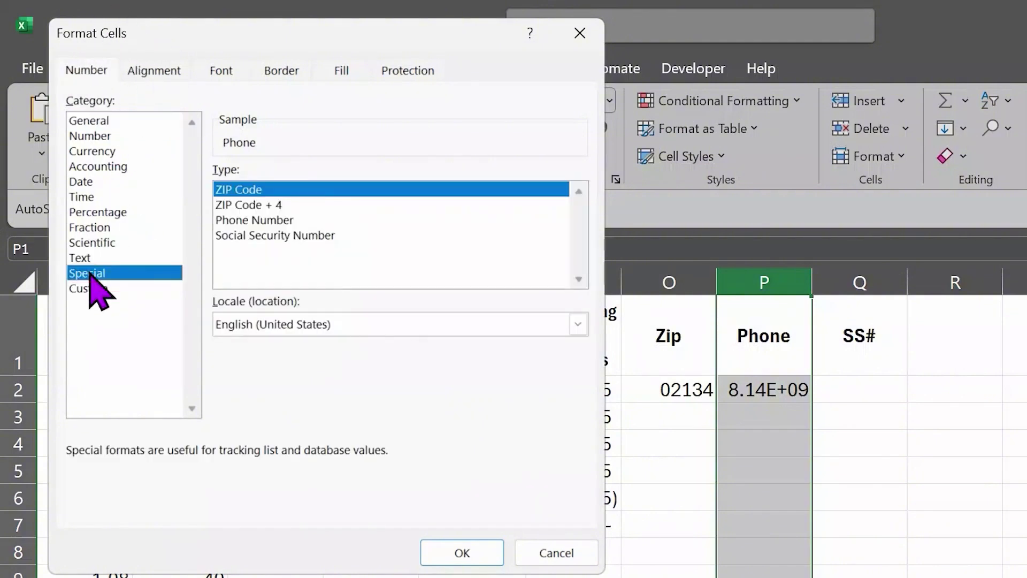
click(270, 221)
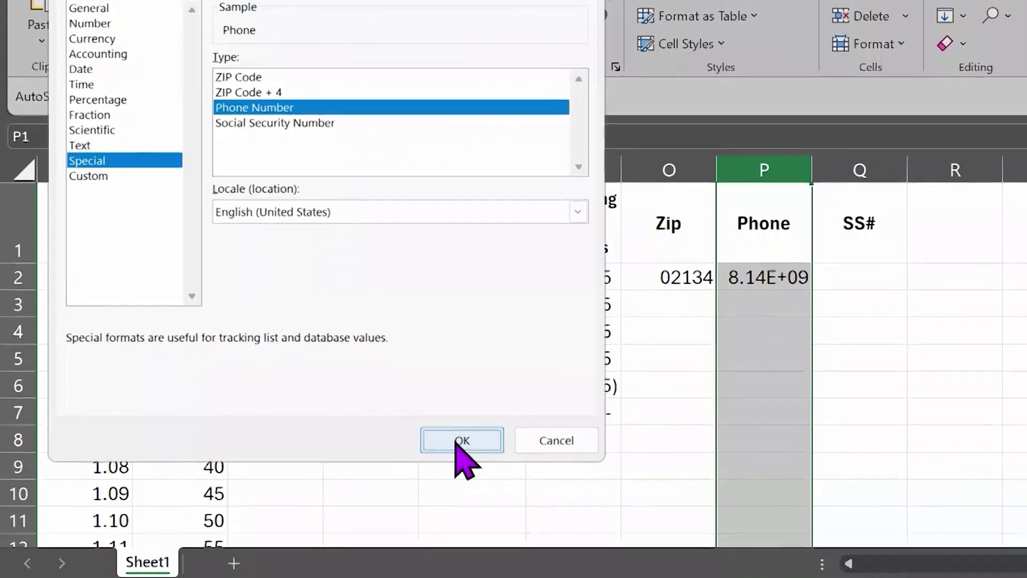
click(461, 553)
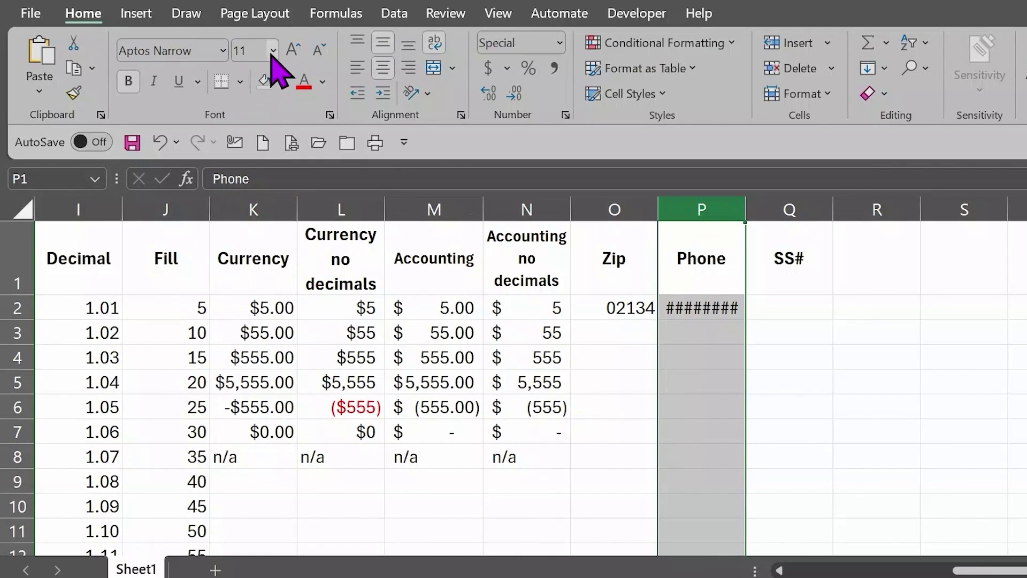
click(273, 52)
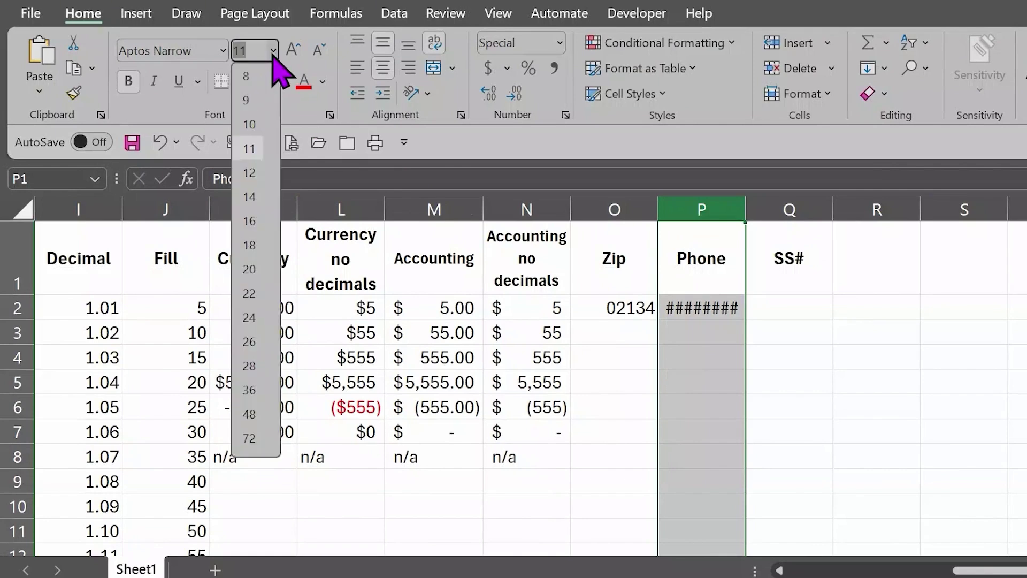
click(252, 124)
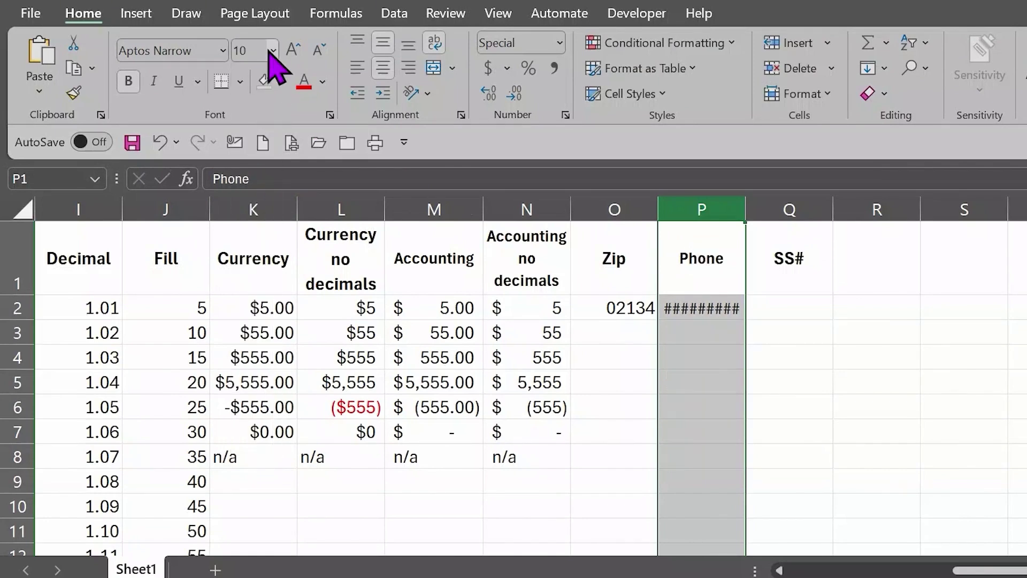
click(273, 51)
click(262, 112)
text(9)
key(Return)
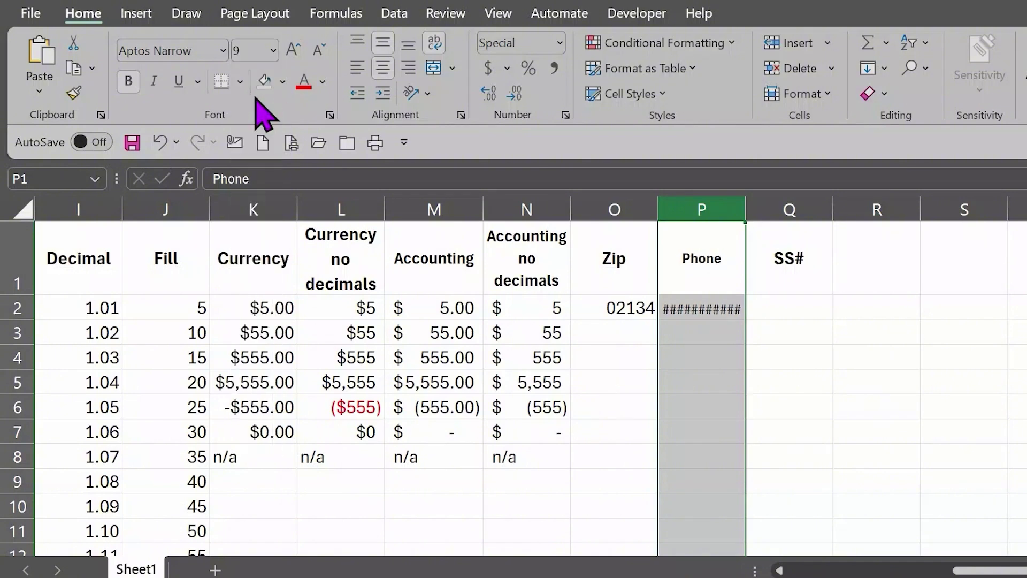
click(274, 52)
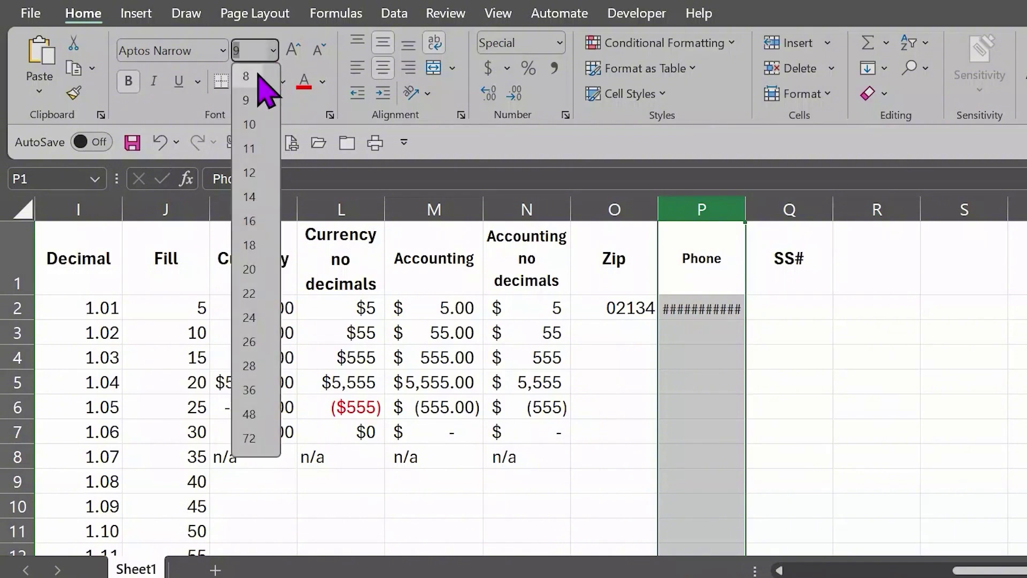
click(256, 76)
click(274, 51)
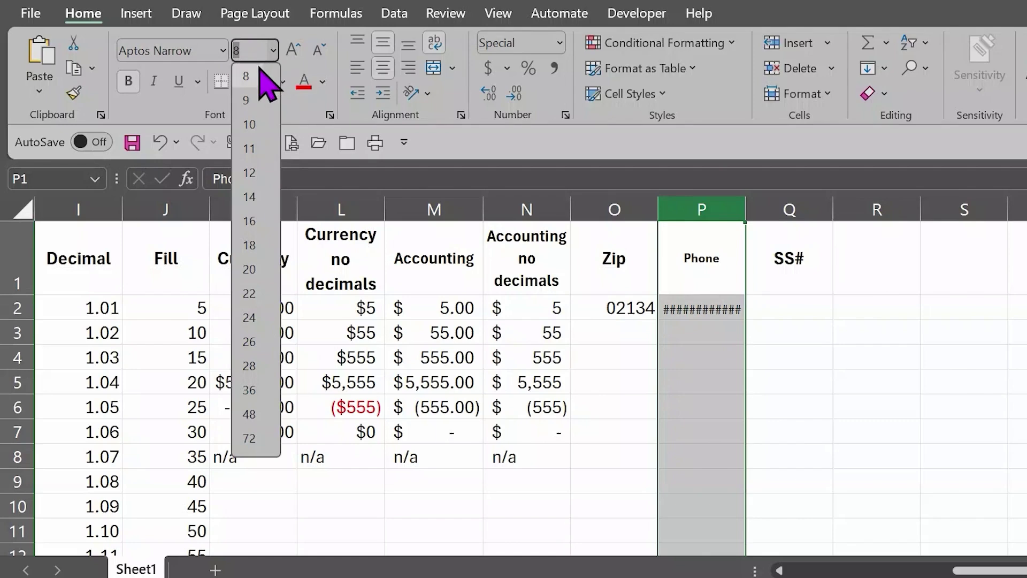
text(6)
key(Return)
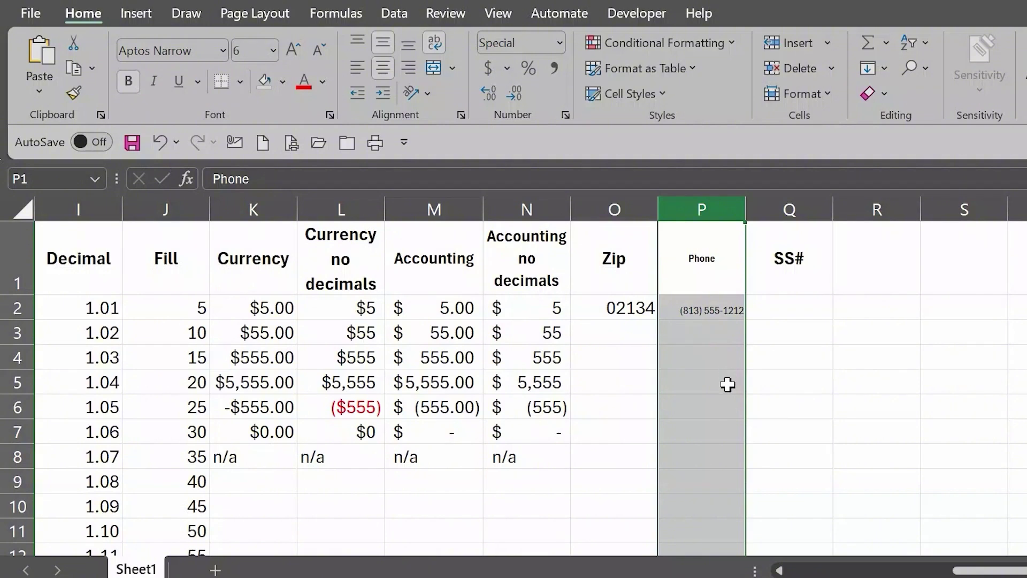
key(ctrl+z)
key(ctrl+z)
key(ctrl+z)
key(ctrl+z)
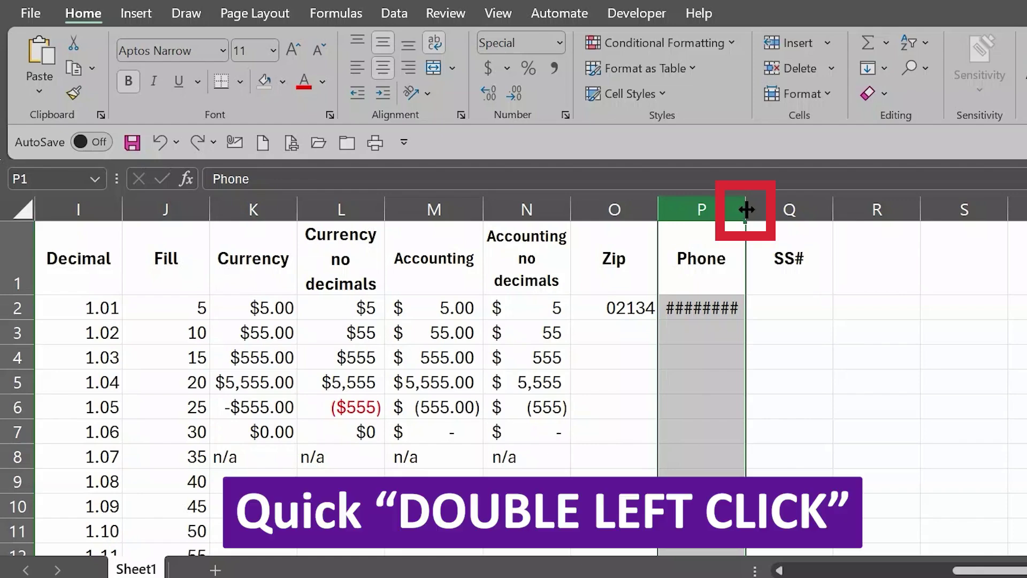
Step: Auto-fit the Phone column and enter a second ten-digit phone number in P3
double_click(746, 211)
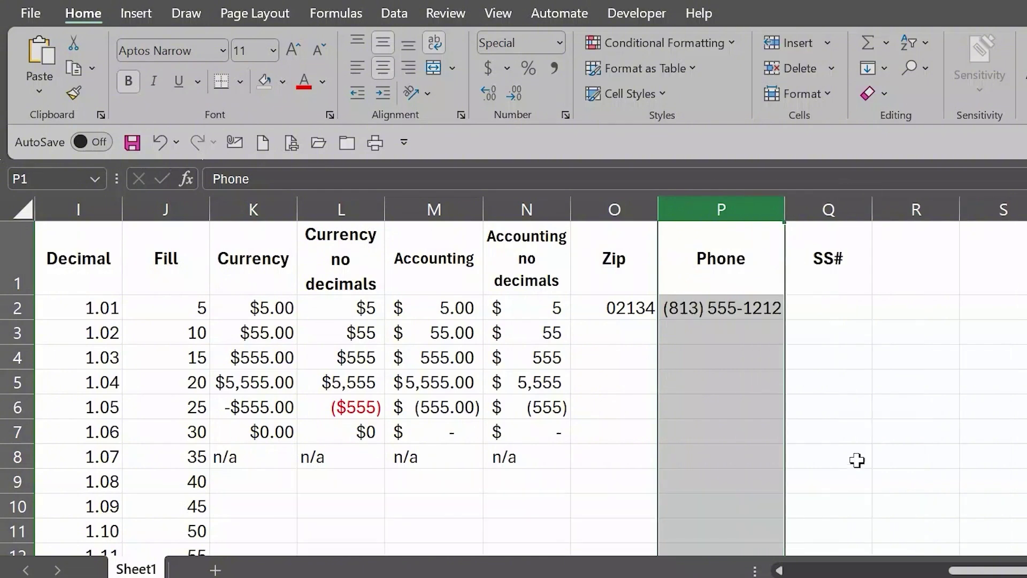
click(683, 333)
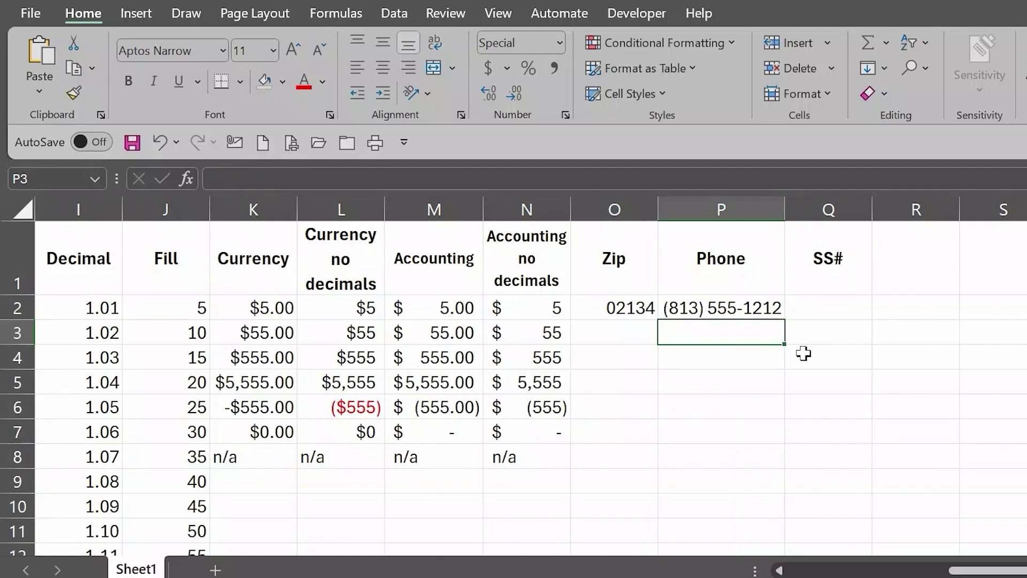
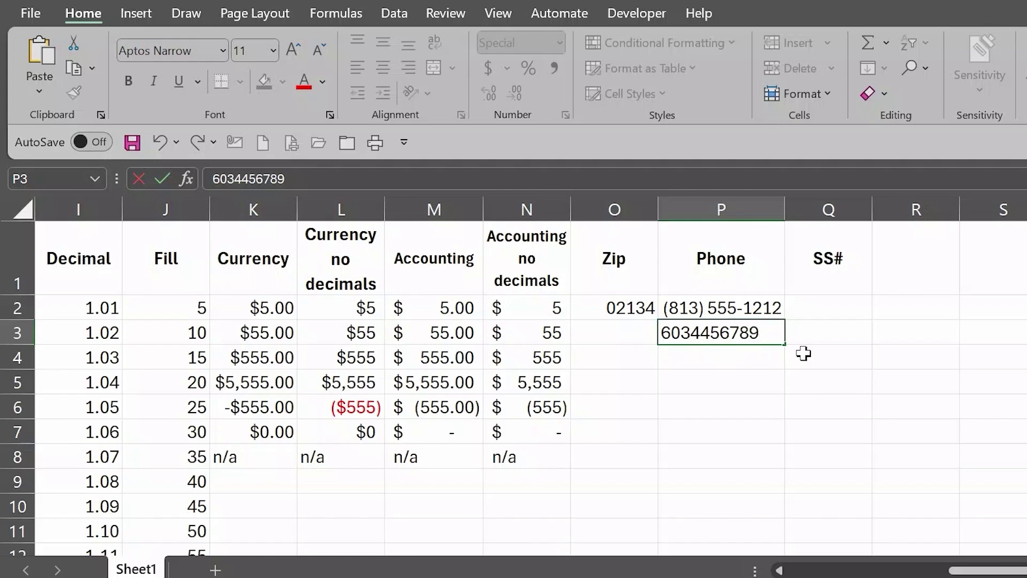
key(Return)
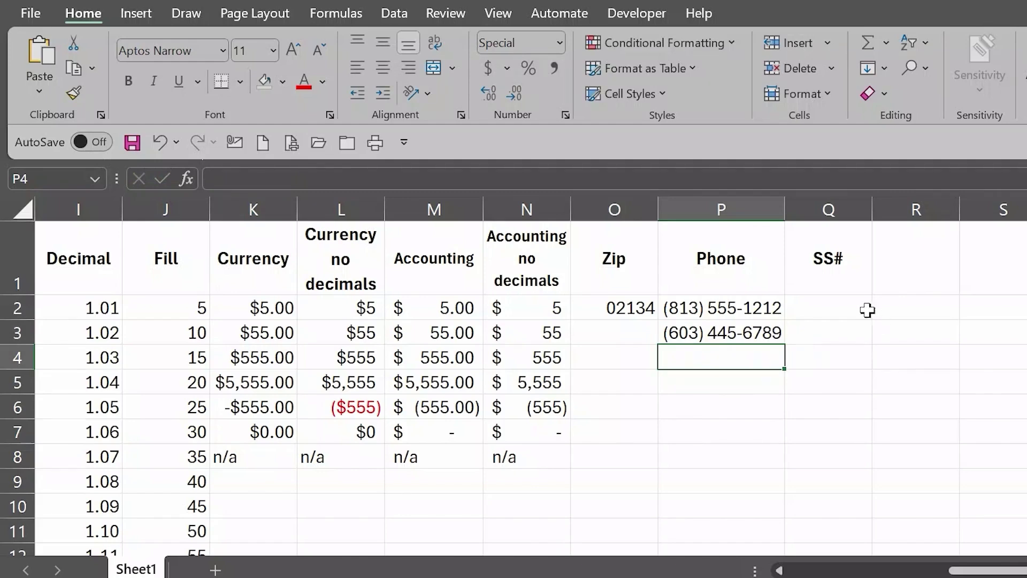
click(818, 308)
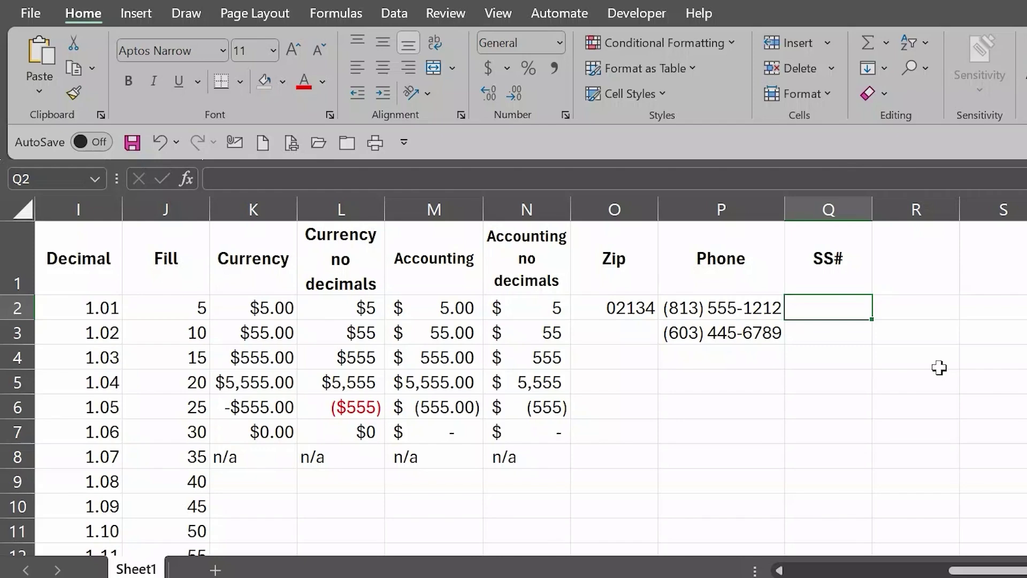
Step: Enter a sample nine-digit Social Security number in Q2 and select column Q
text(1)
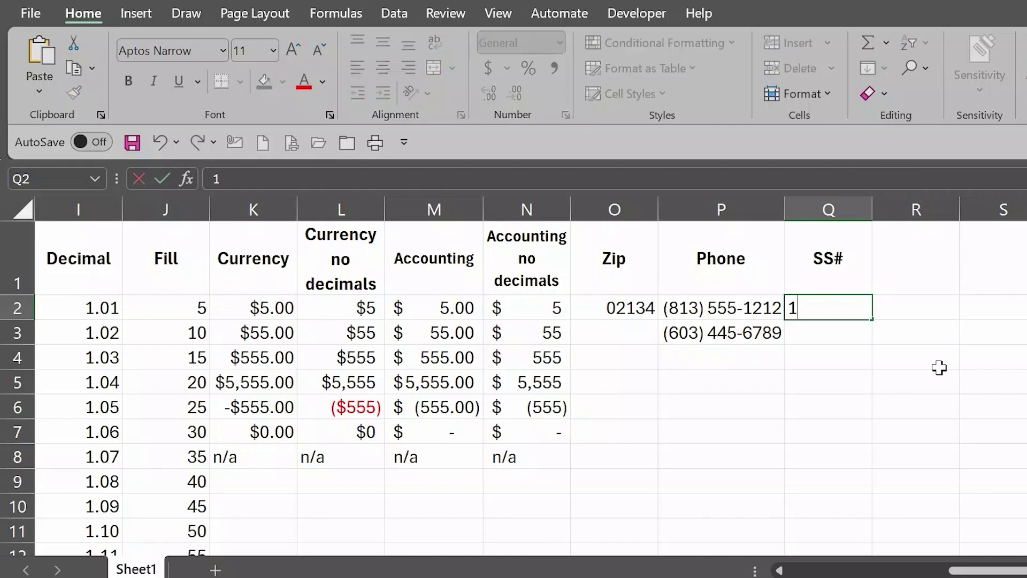
text(23456789)
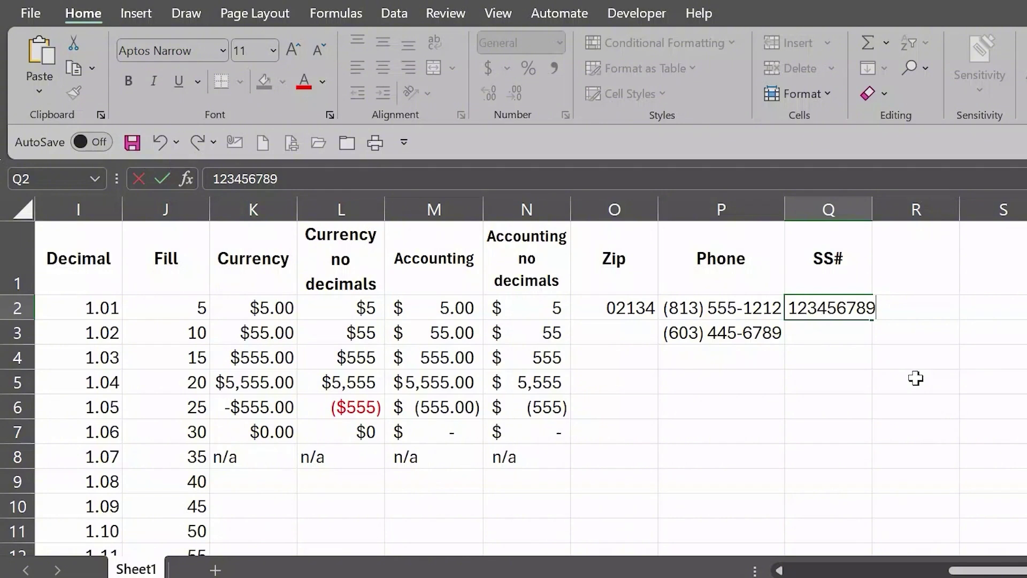
key(Return)
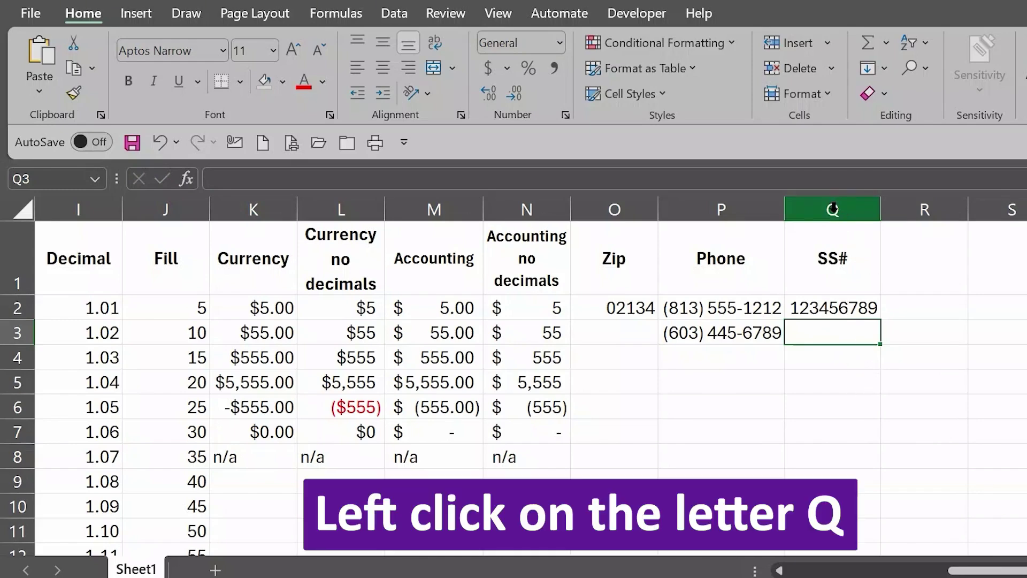
click(834, 208)
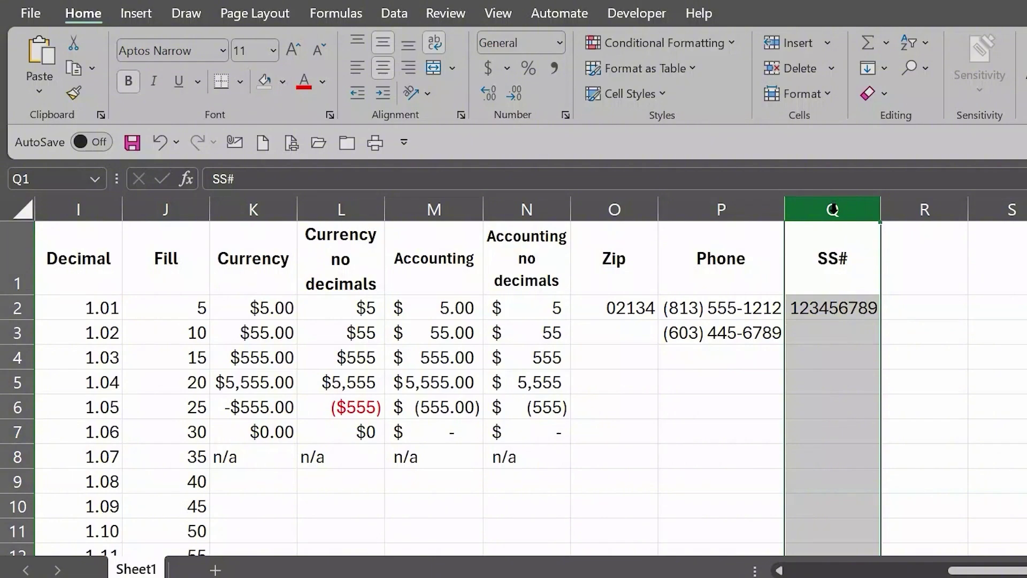
Step: Format column Q with the Special Social Security Number format via Format Cells
right_click(835, 207)
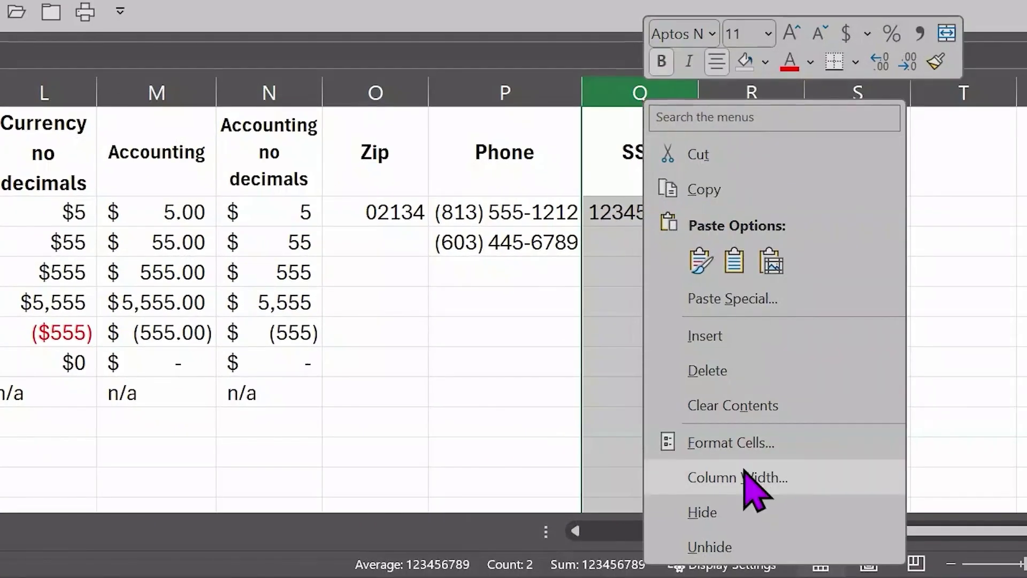
click(742, 442)
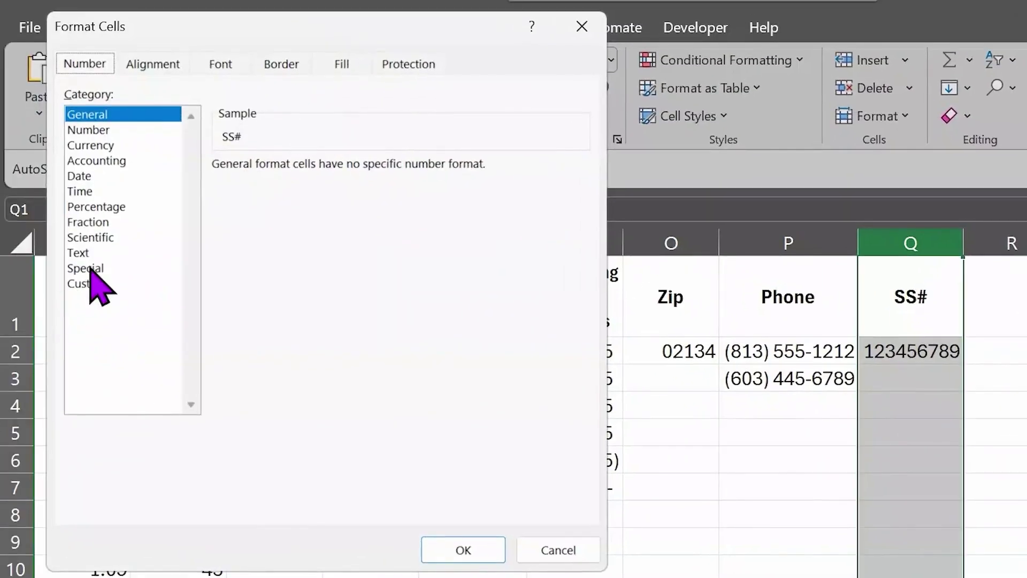
click(91, 269)
click(249, 231)
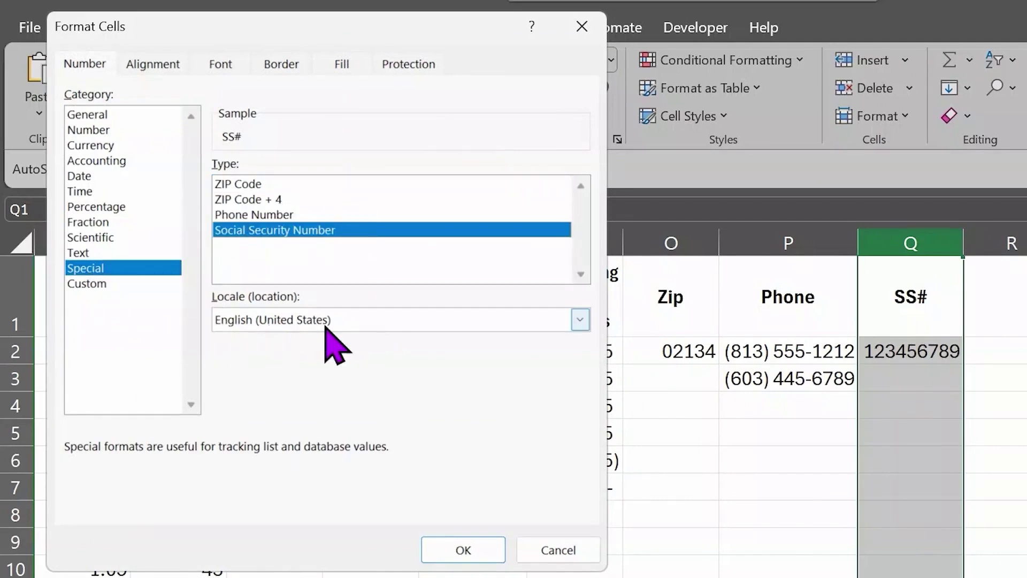
click(463, 551)
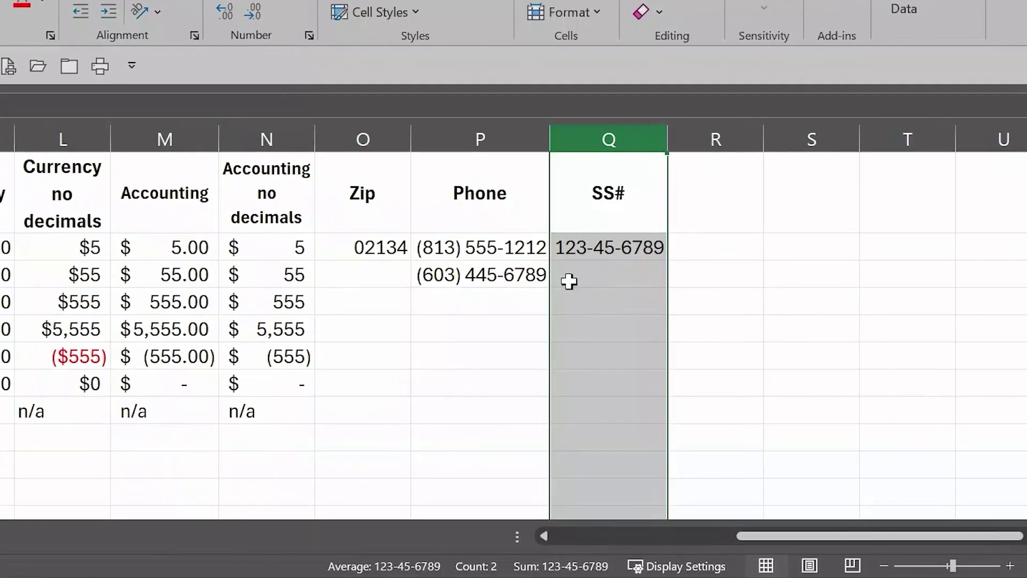
click(568, 280)
Step: Add sample nine-digit SSNs in Q3 and in column Q's last row, then return to the top
text(098)
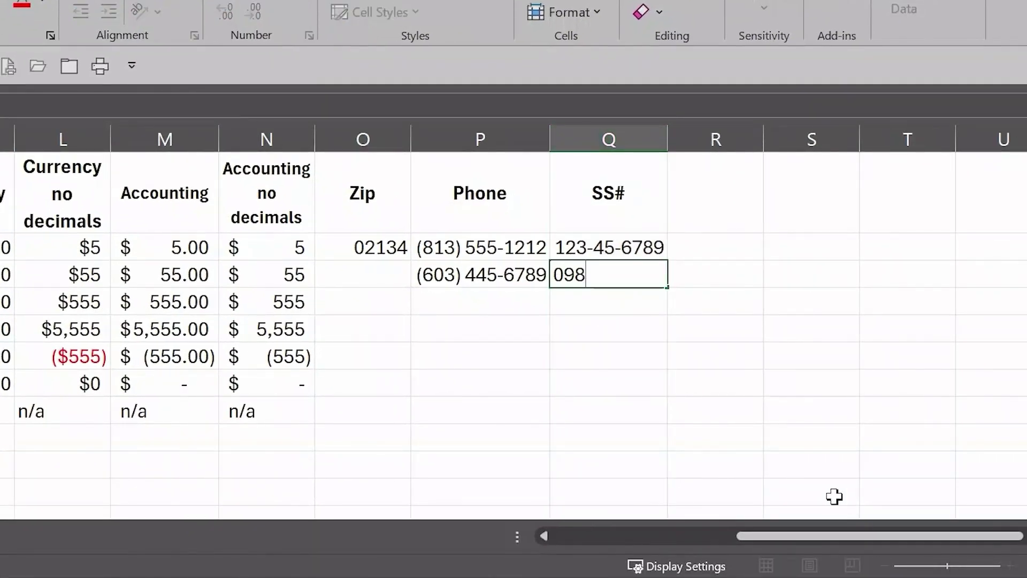
text(765432)
key(Return)
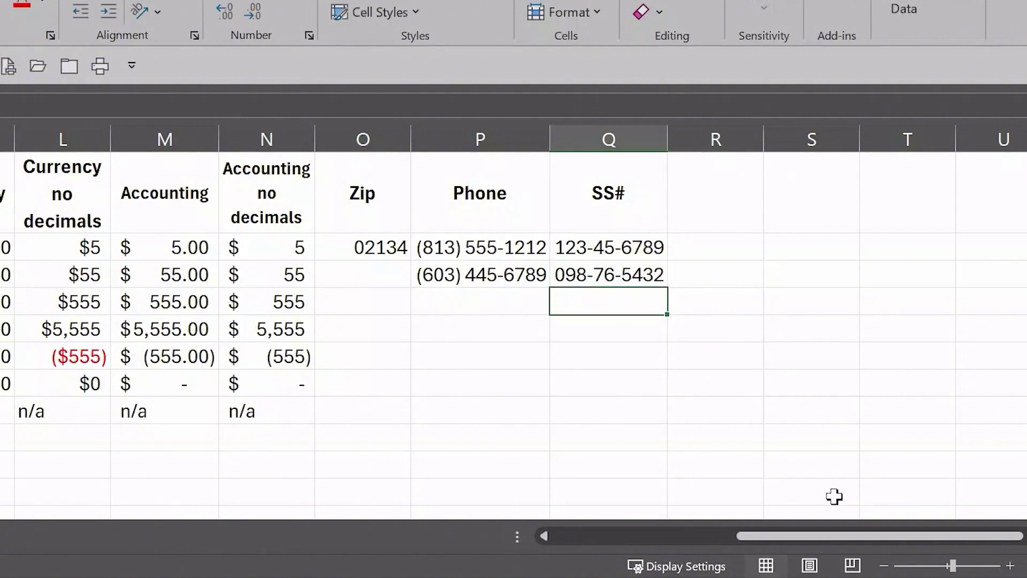
click(584, 325)
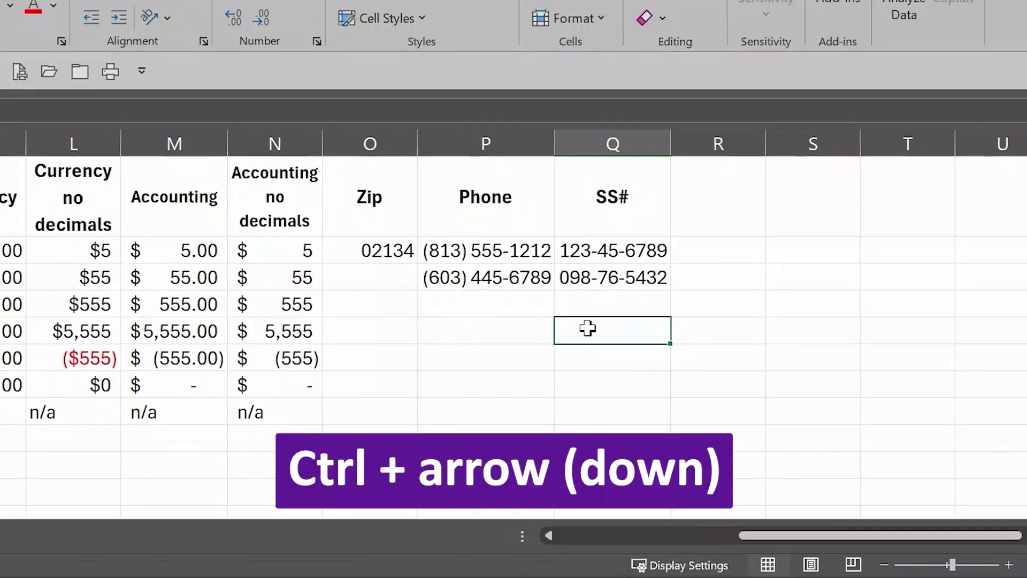
key(ctrl+Down)
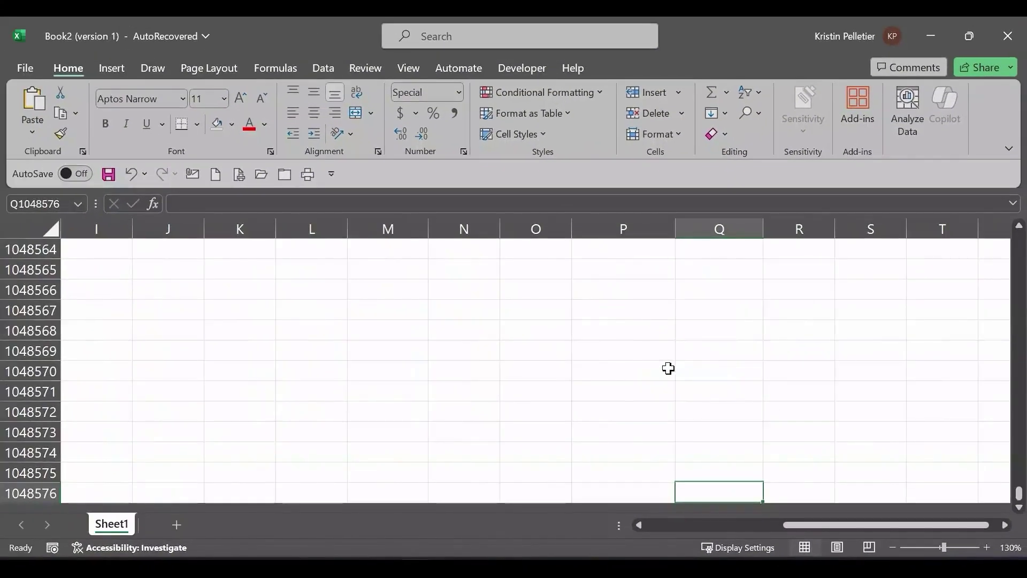
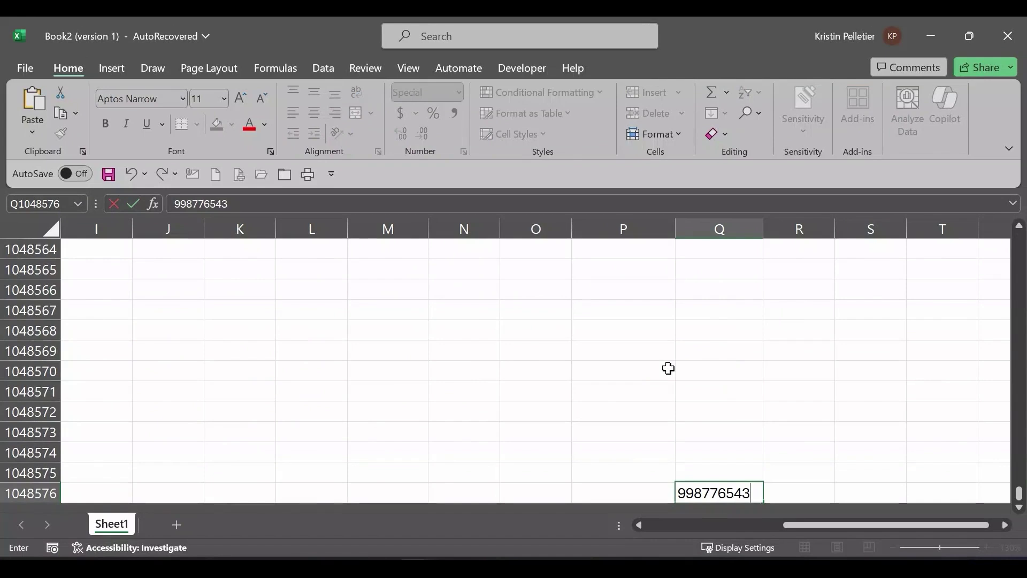
key(Return)
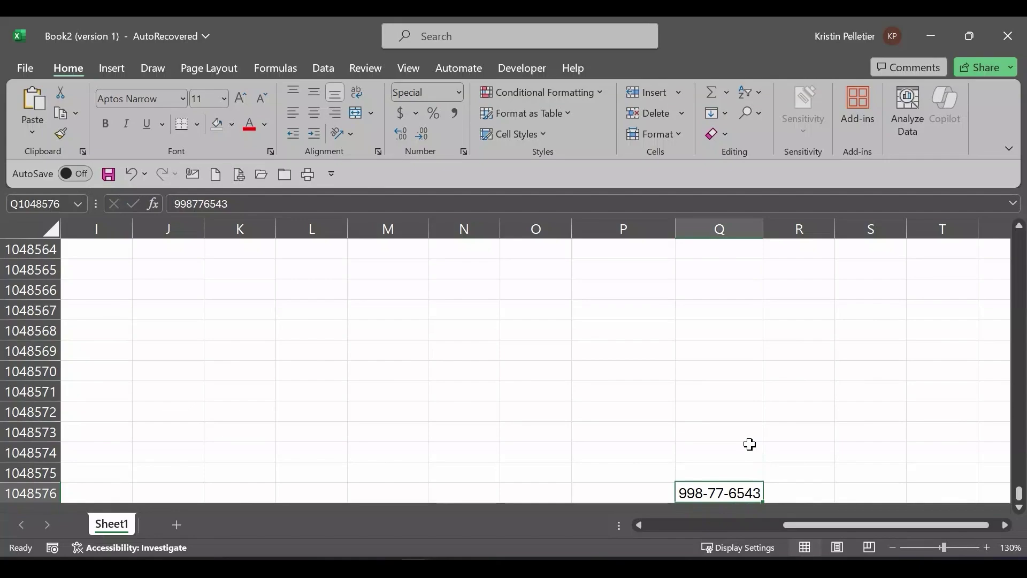
key(ctrl+Up)
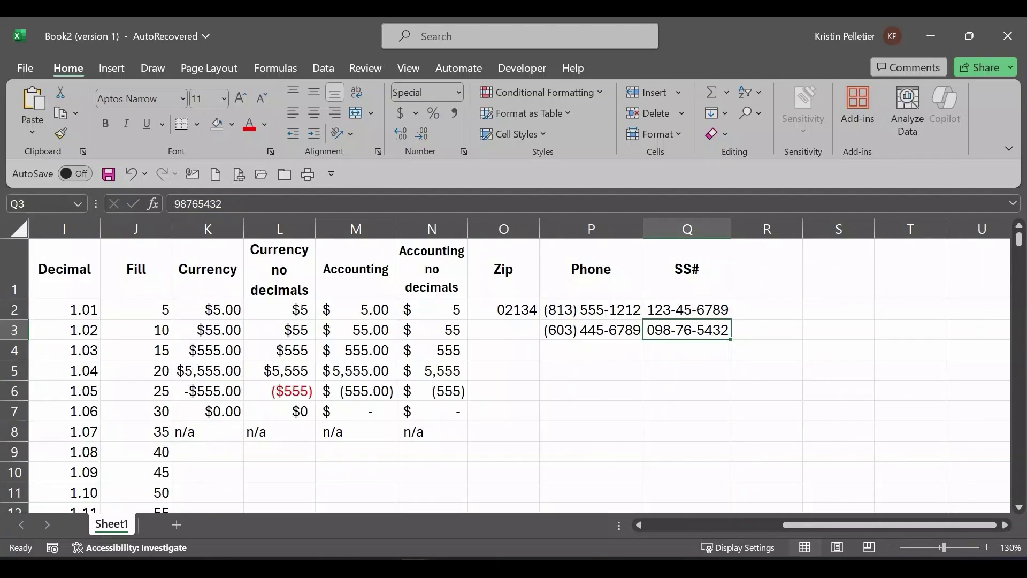